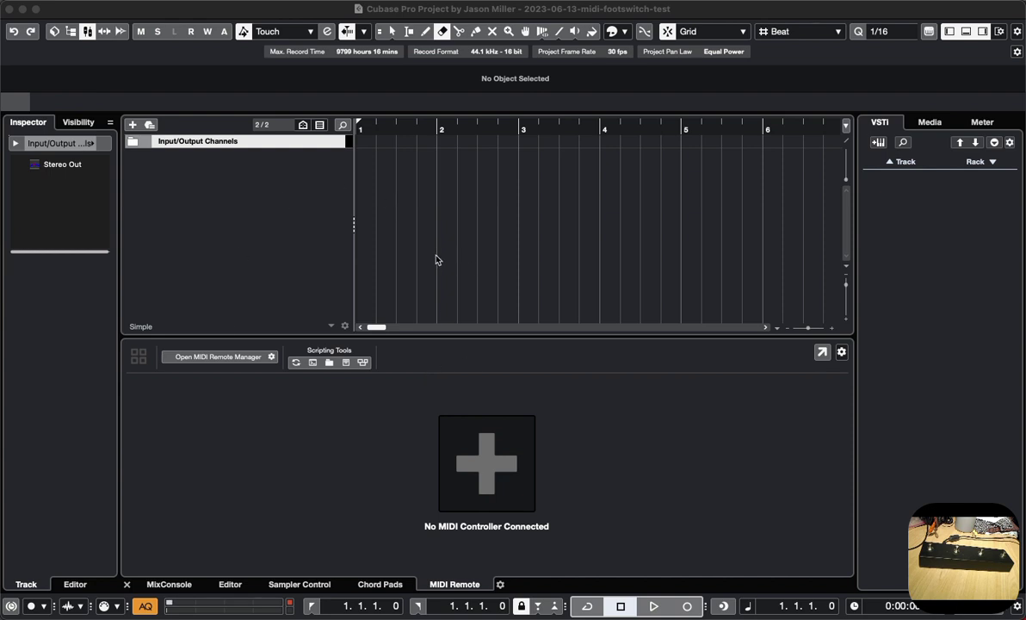
- Add one MIDI track to the project, leaving its name field empty
click(116, 1)
mouse_move(126, 11)
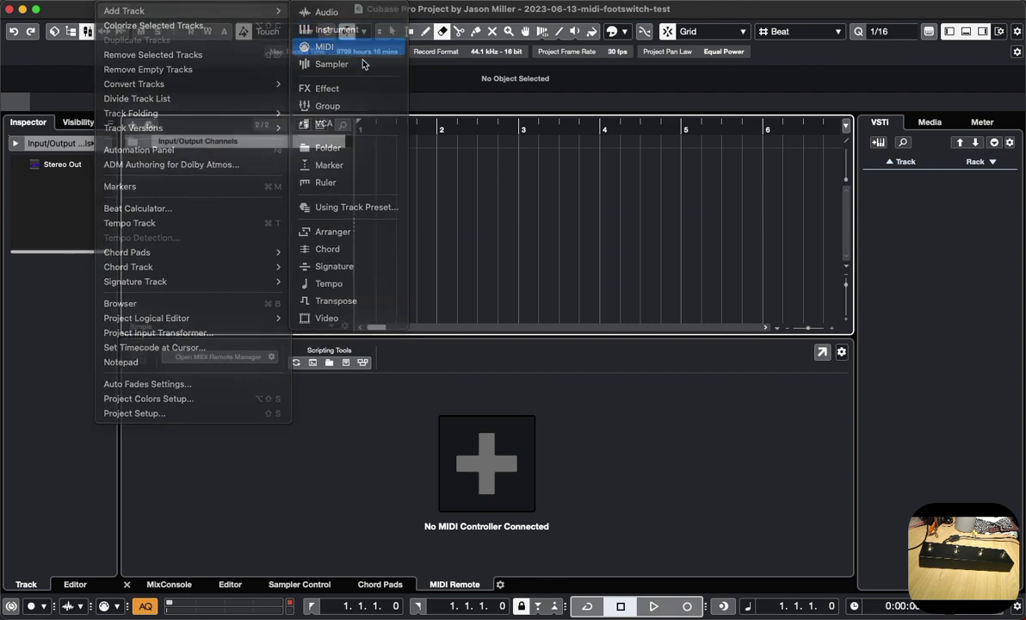
click(340, 47)
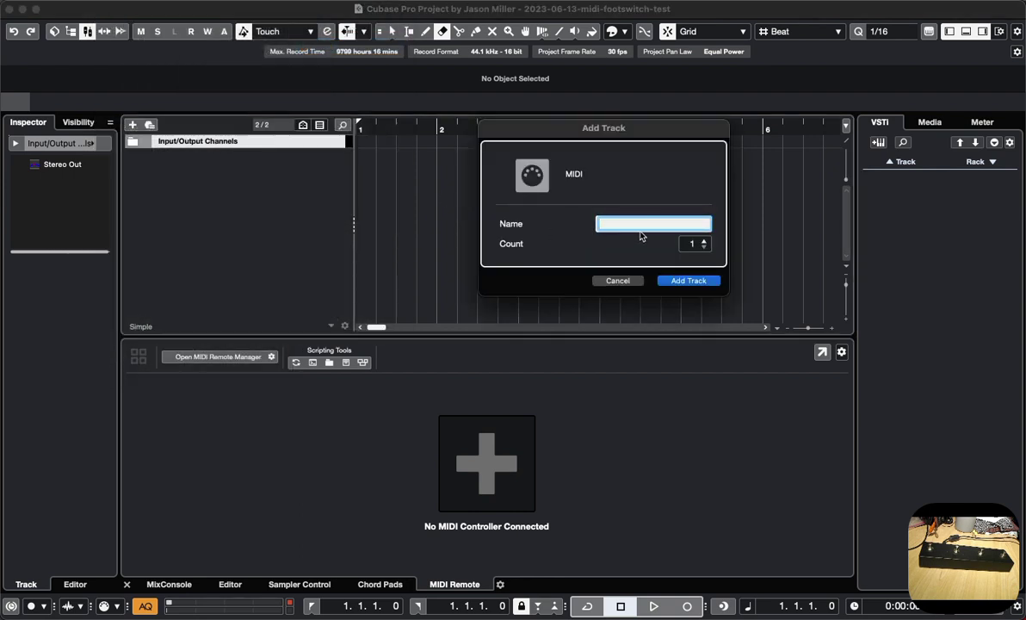
key(Return)
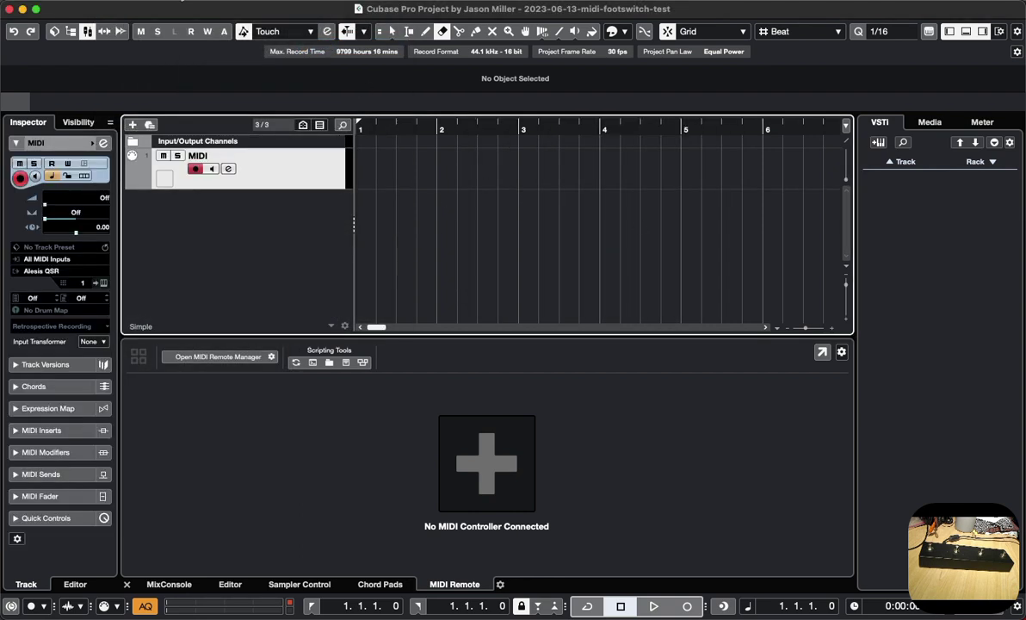
- Add a mono audio track named Guitar, routed to Stereo Out
click(115, 1)
mouse_move(124, 10)
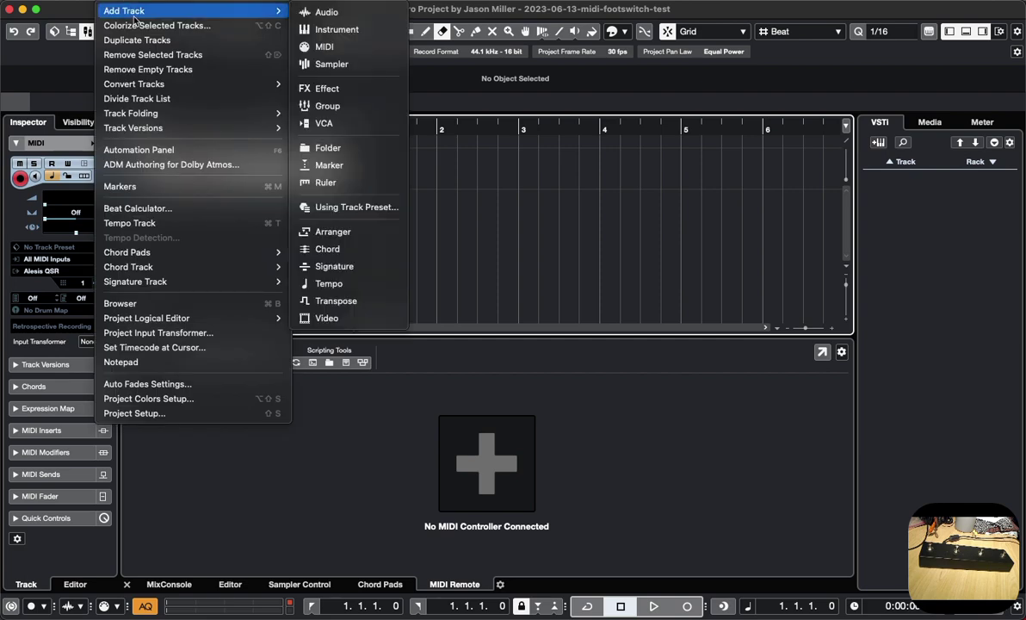
click(334, 12)
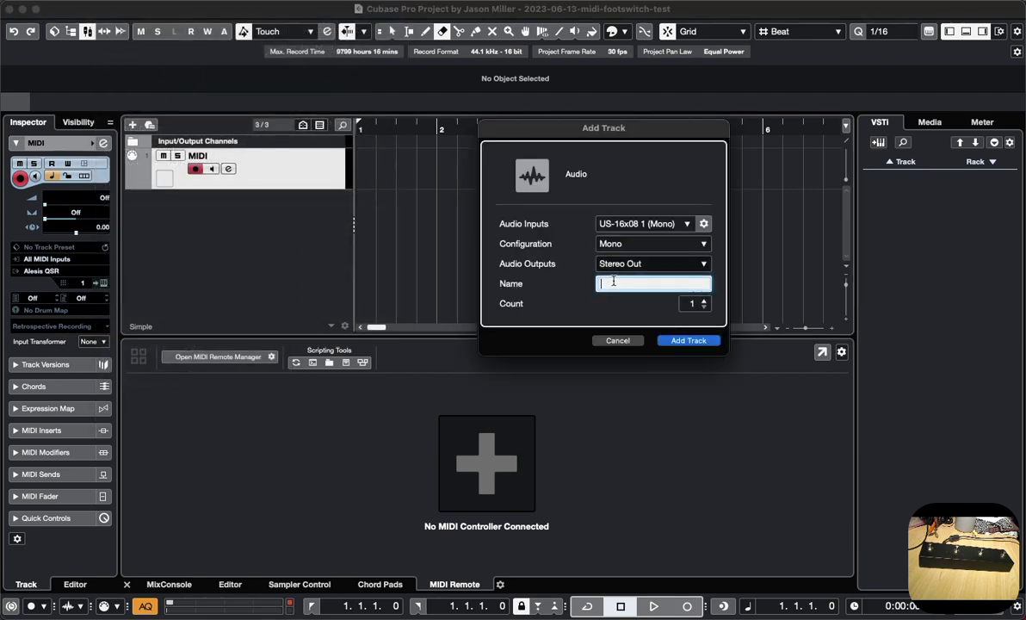
text(Guitar)
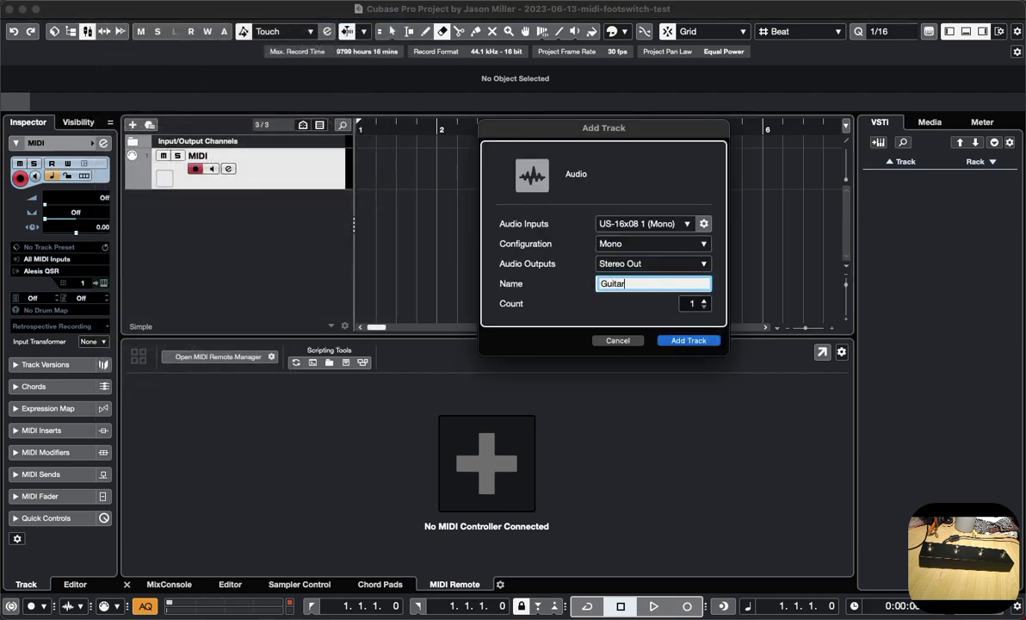
key(Return)
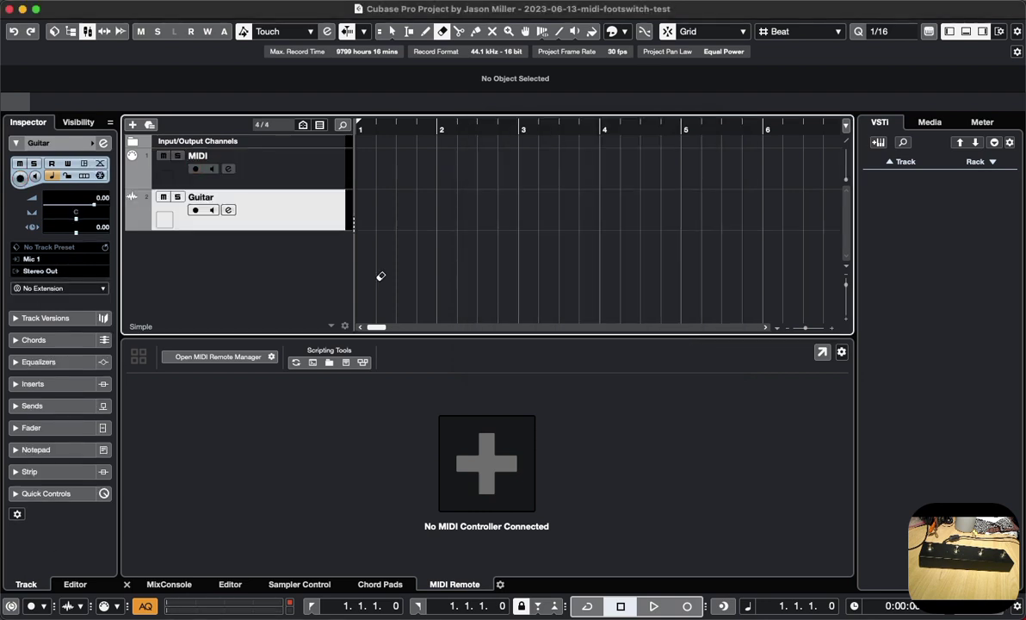
- Set the Guitar track's input to In 9 (Guitar) and enable recording and monitoring on it
click(43, 258)
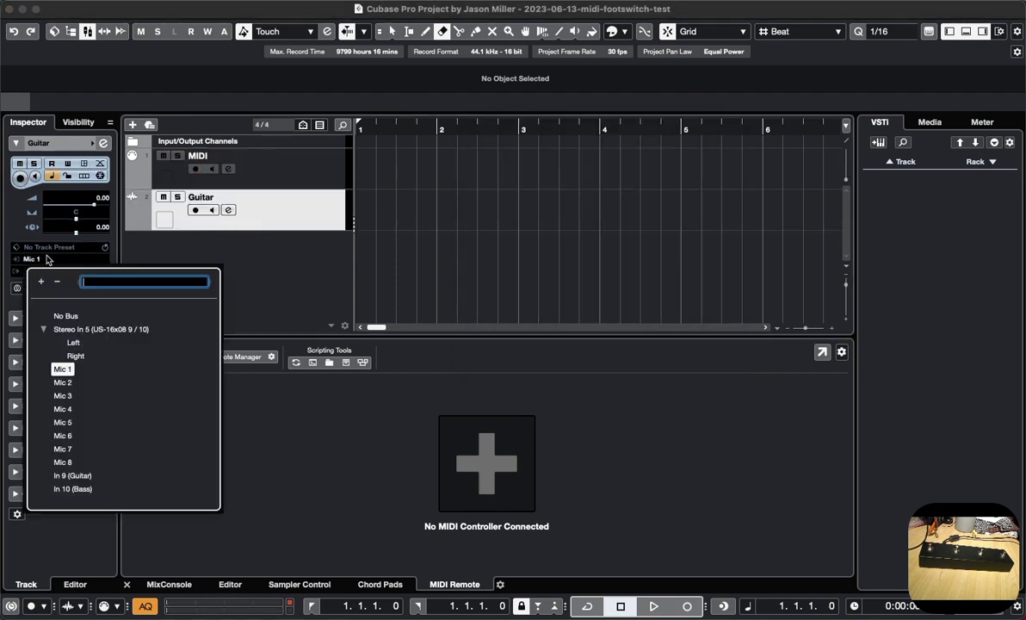
click(73, 475)
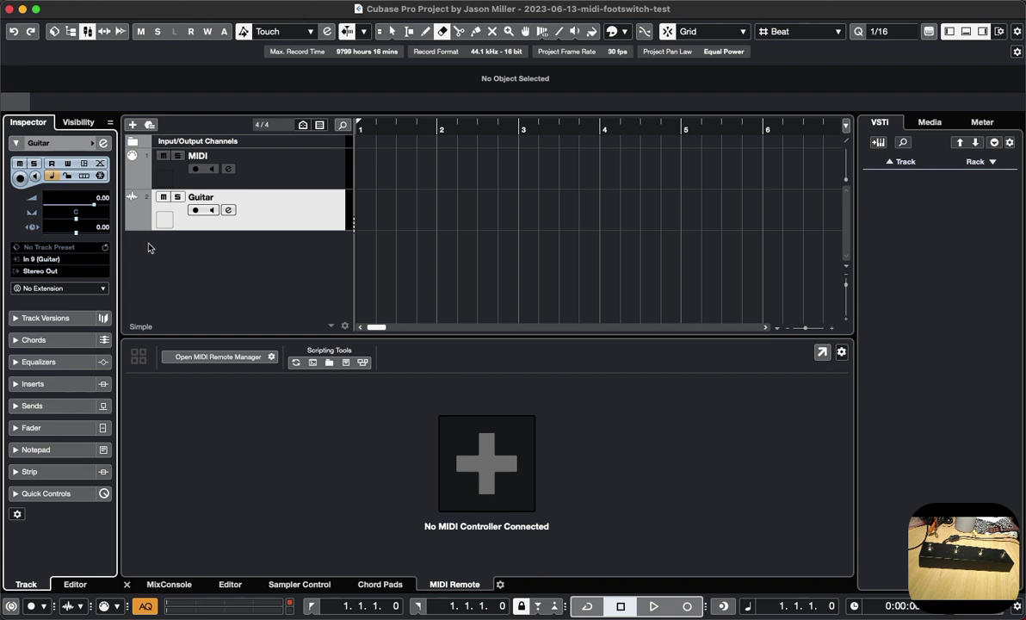
click(194, 210)
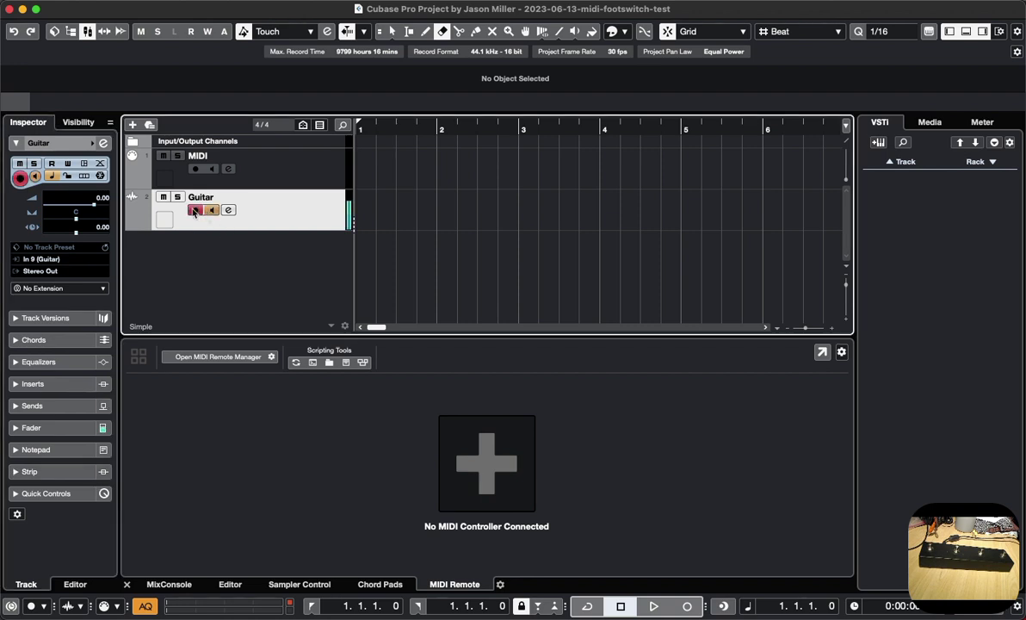
- Enable recording and monitoring on the MIDI track and set its input to Red Confetti Foot Switch
click(194, 168)
click(274, 156)
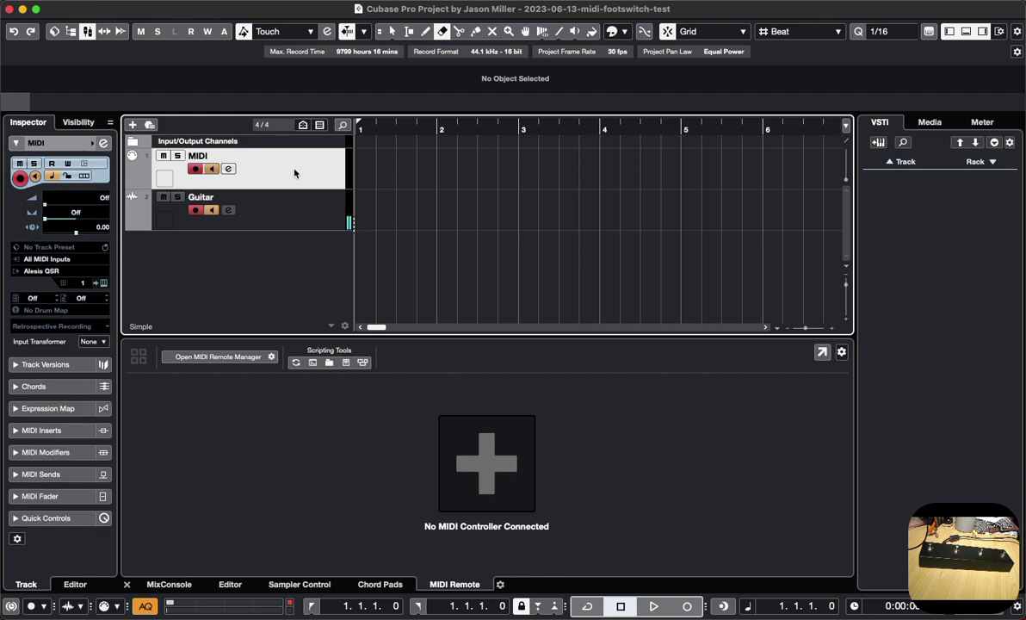
click(53, 261)
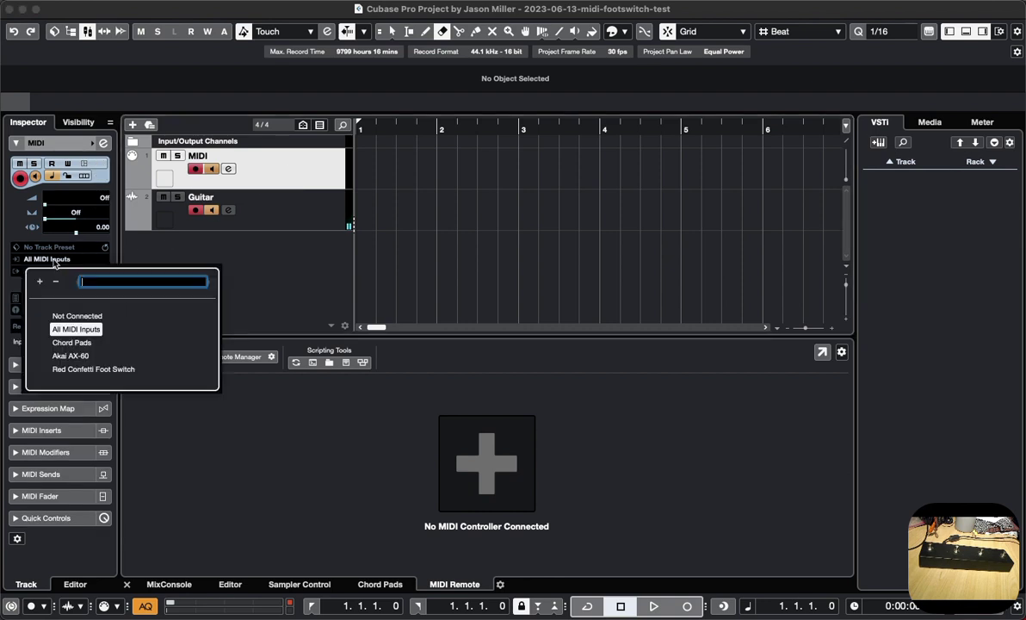
click(123, 369)
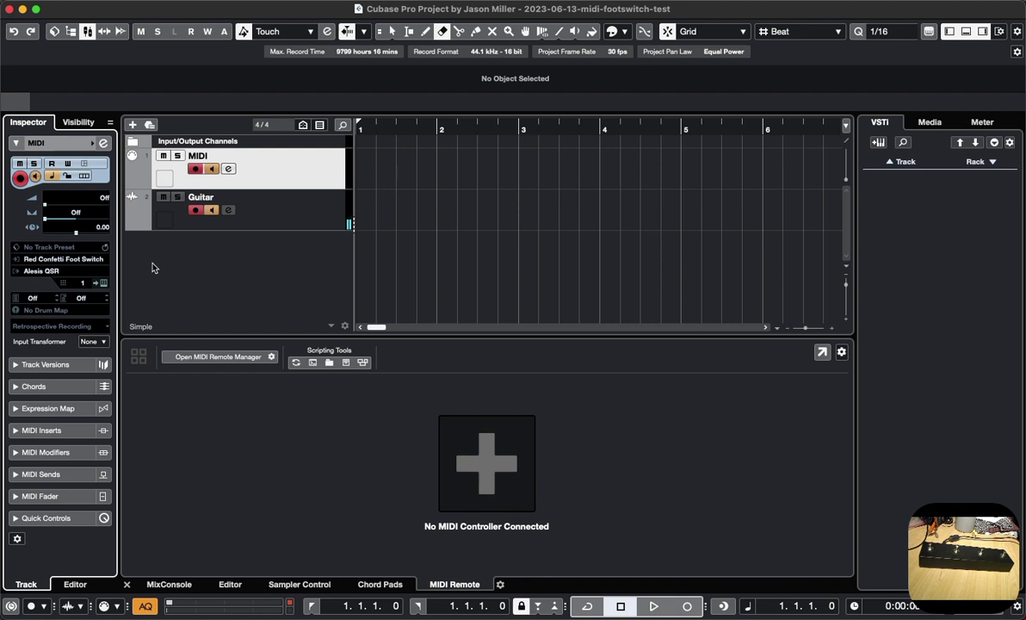
click(51, 271)
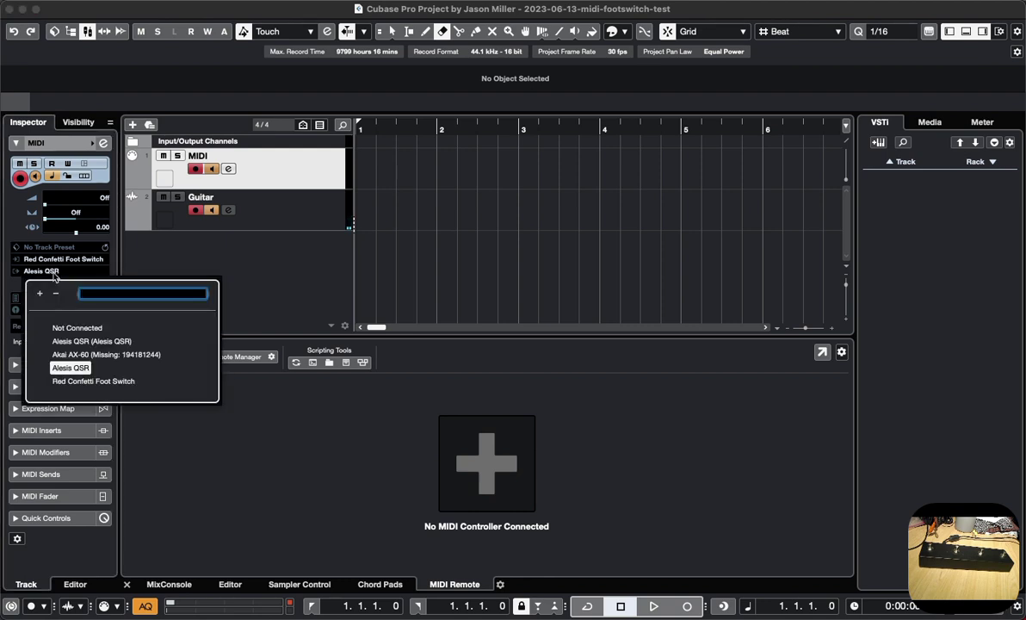
click(246, 264)
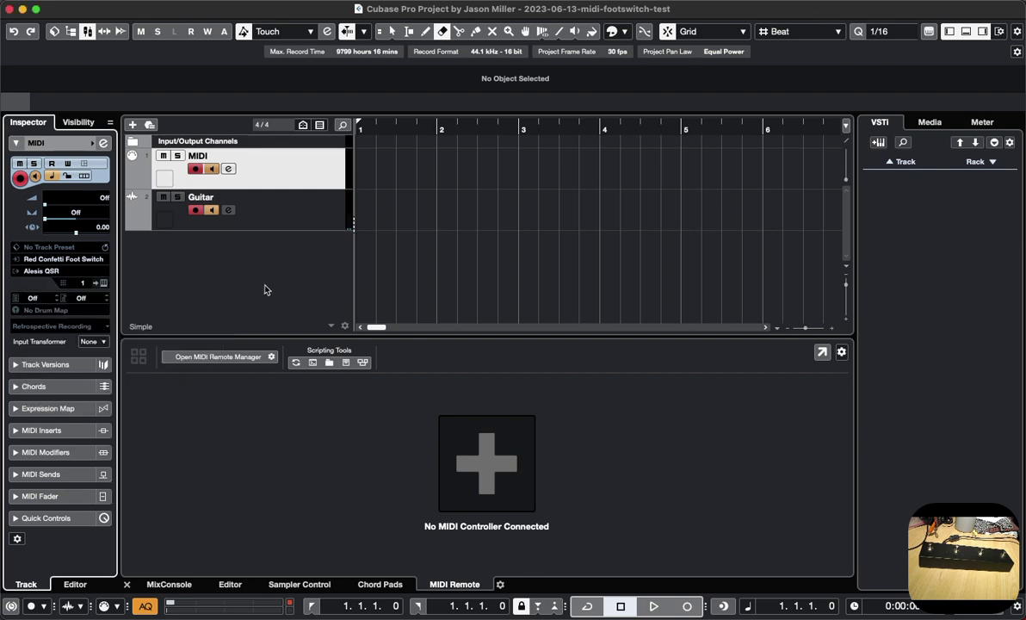
- Load the AmpliTube 5 distortion plug-in into the Guitar track's first insert slot, then close the plug-in and channel settings windows
click(287, 211)
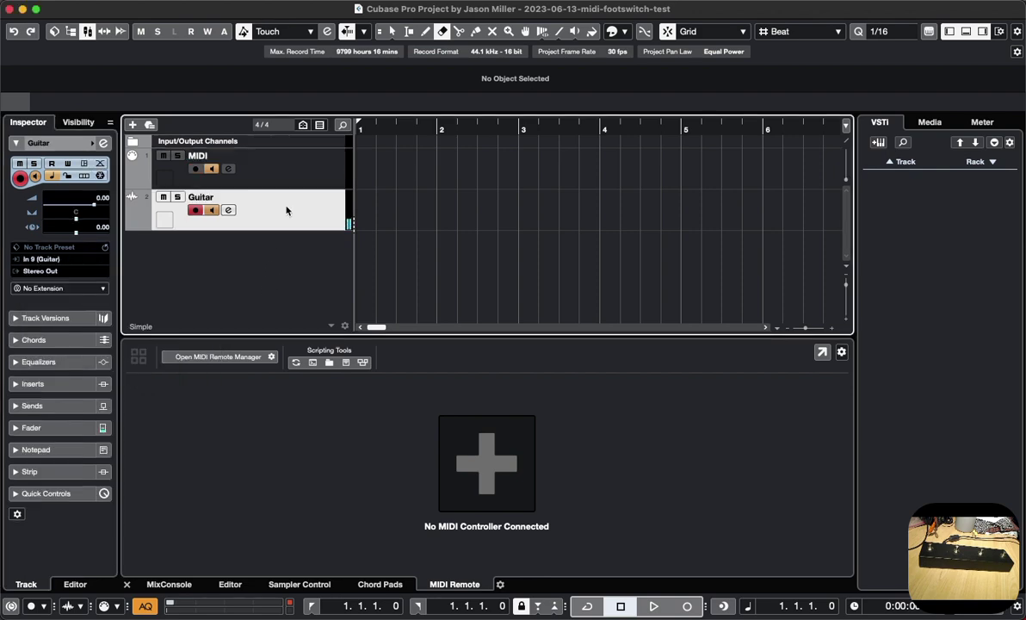
click(227, 212)
drag(390, 215, 332, 138)
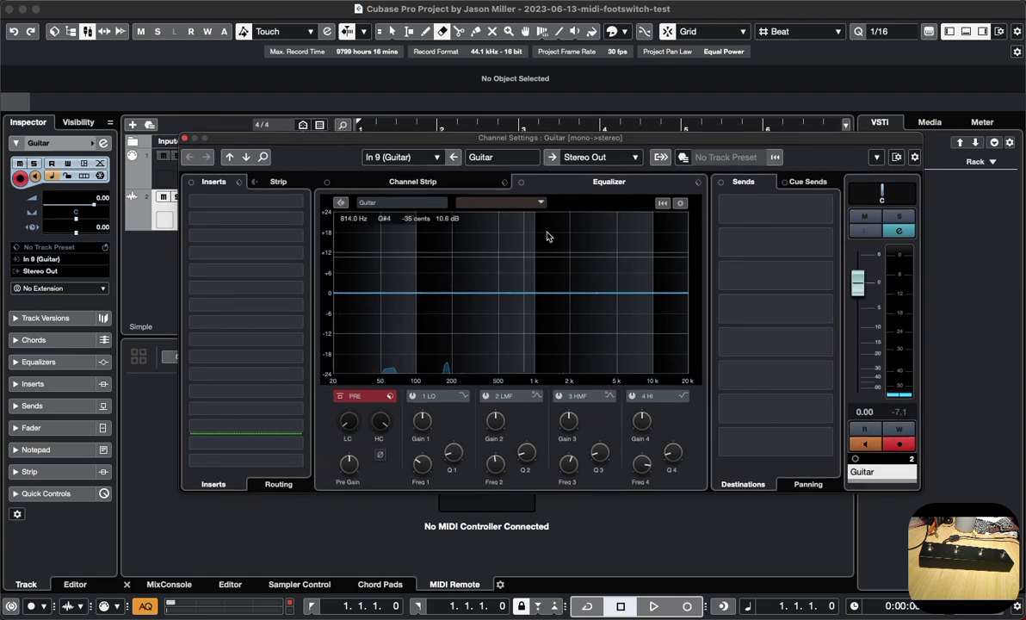
click(209, 204)
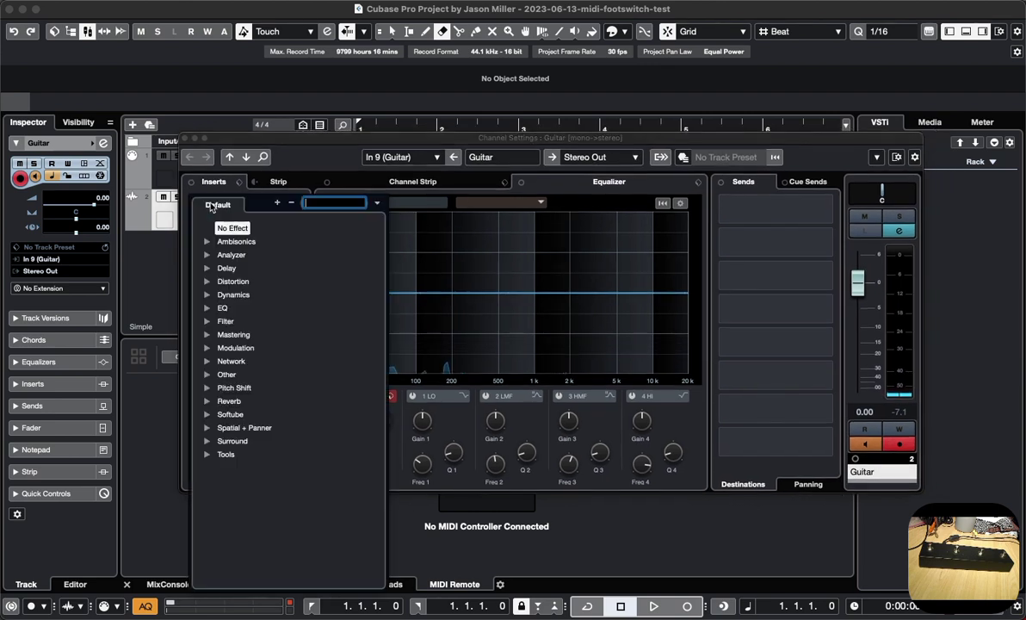
click(207, 282)
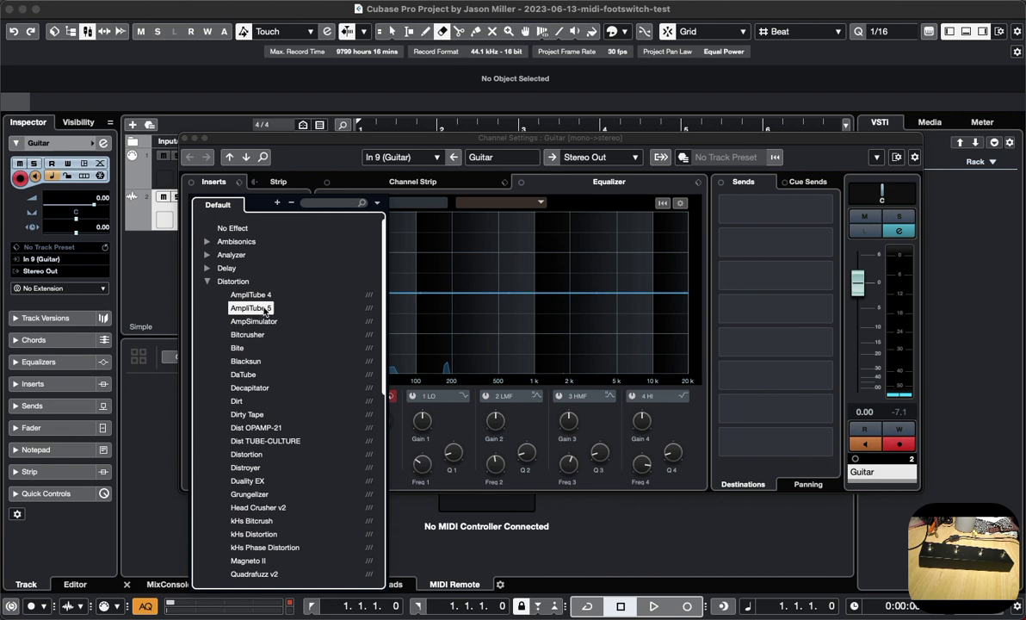
click(316, 311)
mouse_move(516, 55)
mouse_down()
mouse_move(374, 51)
mouse_move(502, 57)
mouse_up()
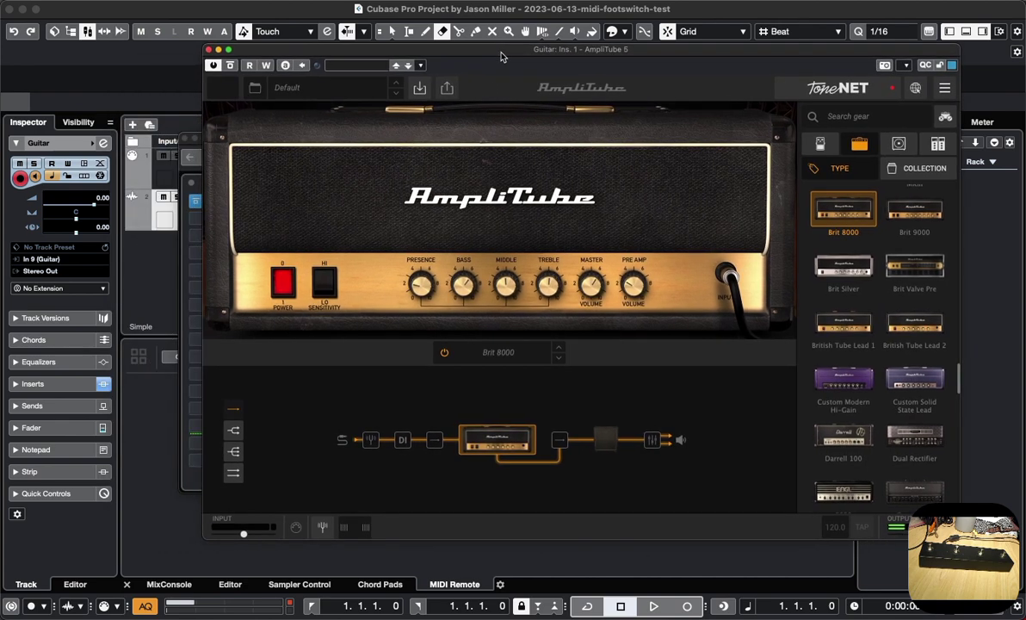
click(152, 261)
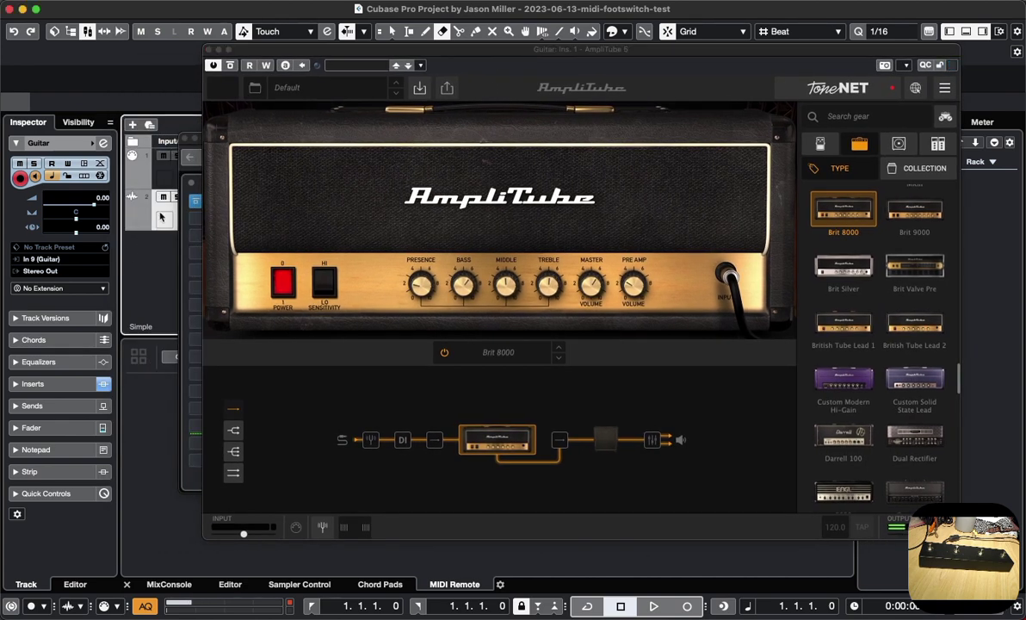
click(210, 49)
click(184, 139)
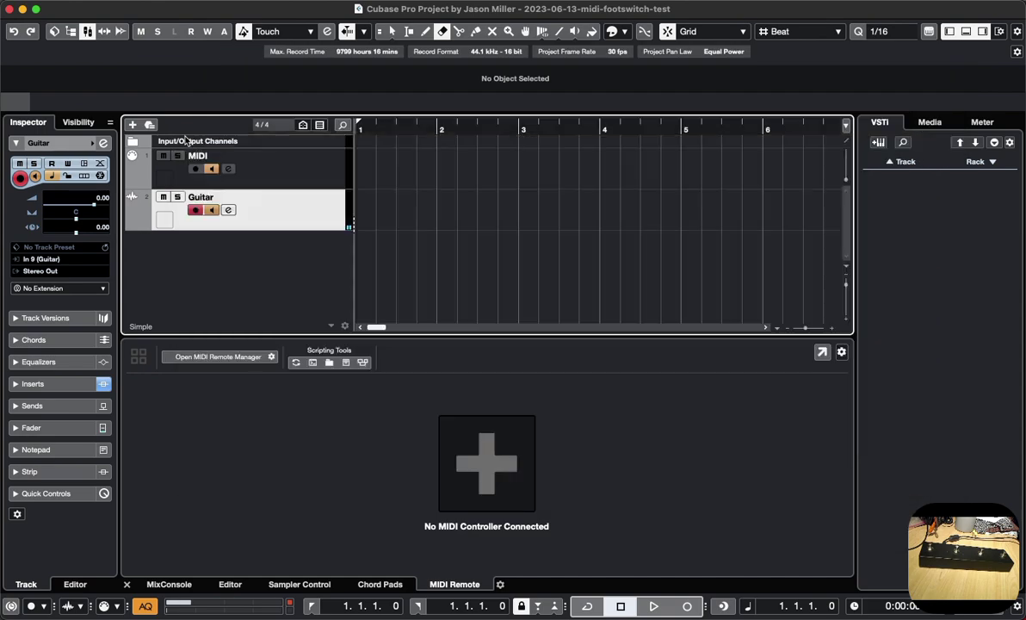
- Route the MIDI track's output to Guitar: Ins. 1. AmpliTube 5 - MIDI Input
click(286, 173)
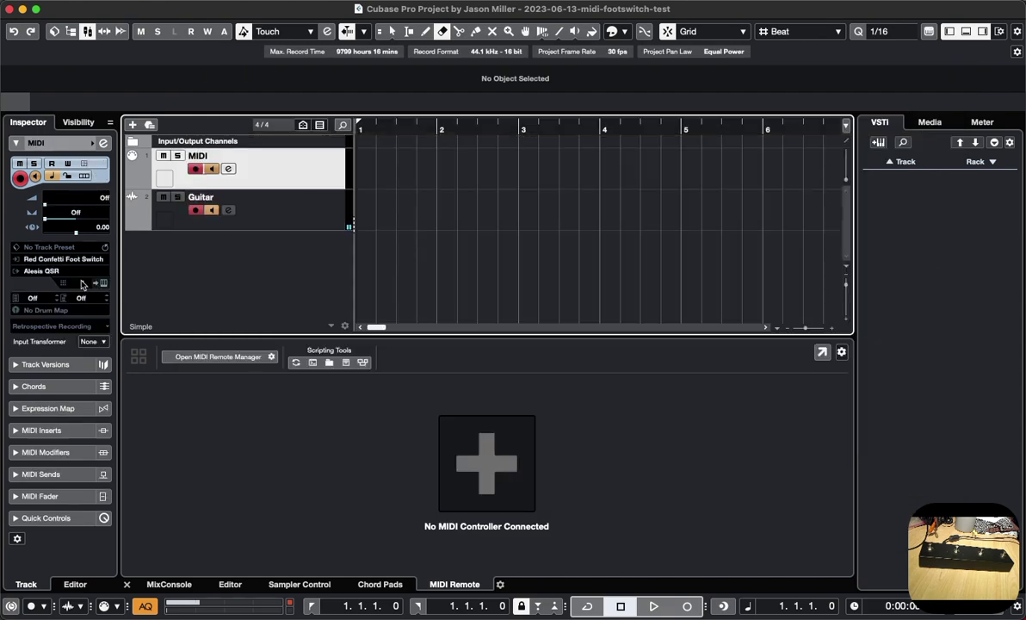
click(51, 271)
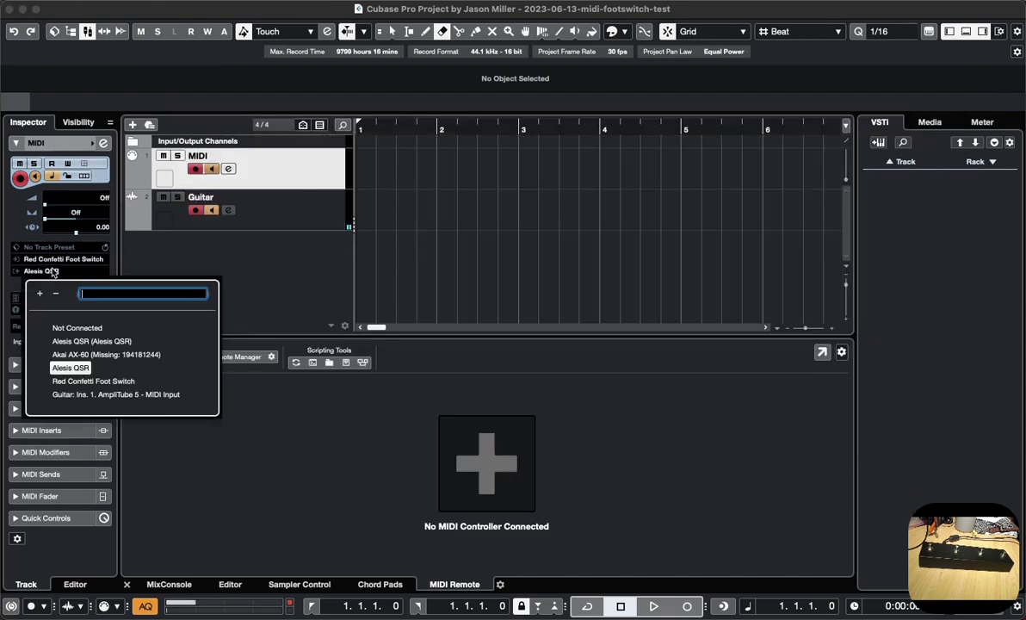
click(157, 396)
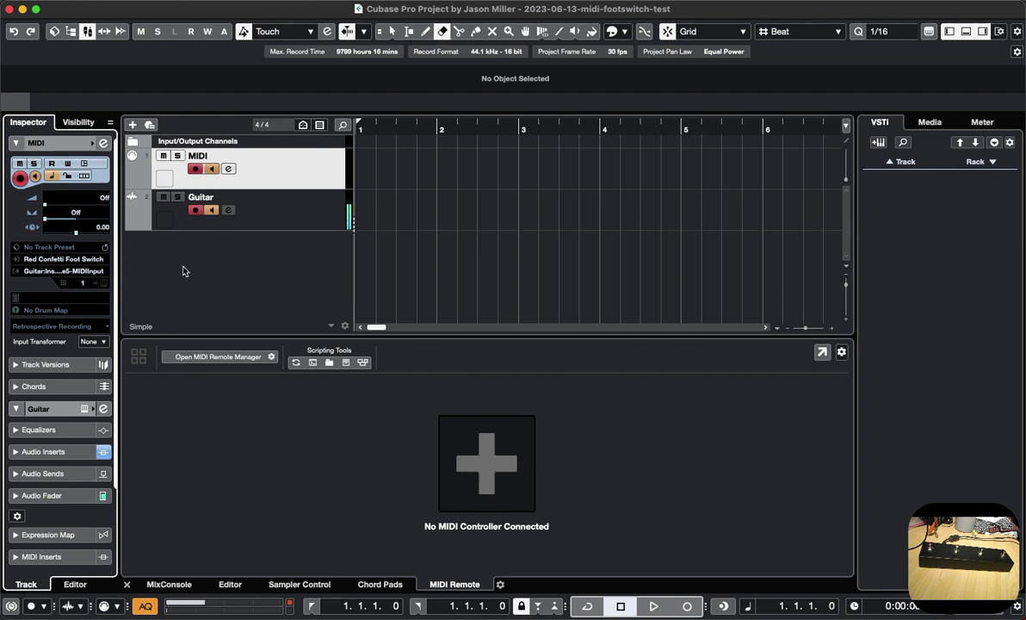
- Replace AmpliTube 5 with AmpliTube 4 in the Guitar track's first insert slot and close the channel settings
click(284, 211)
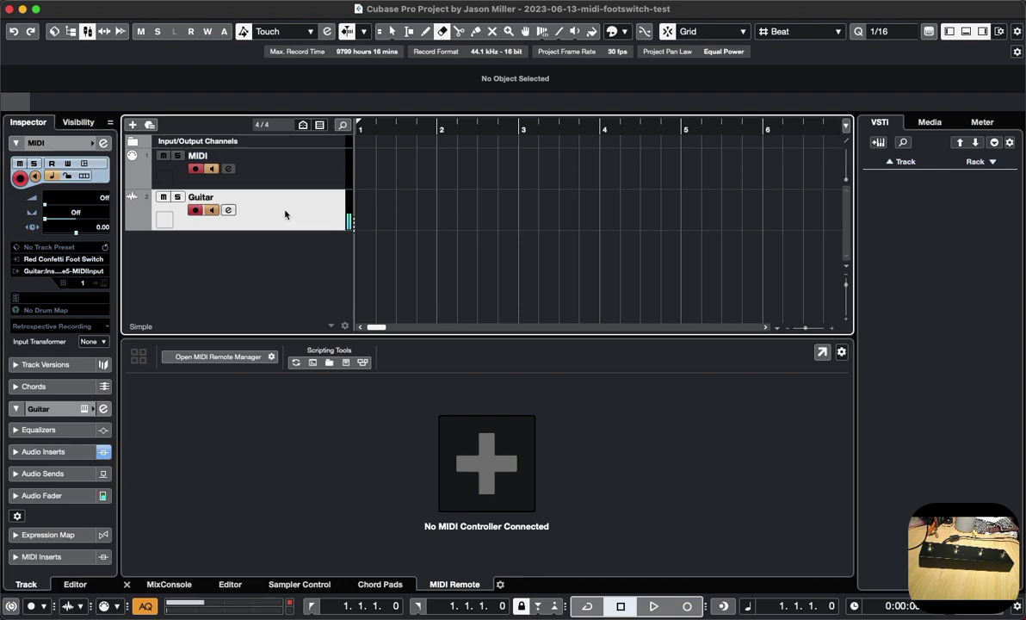
click(228, 210)
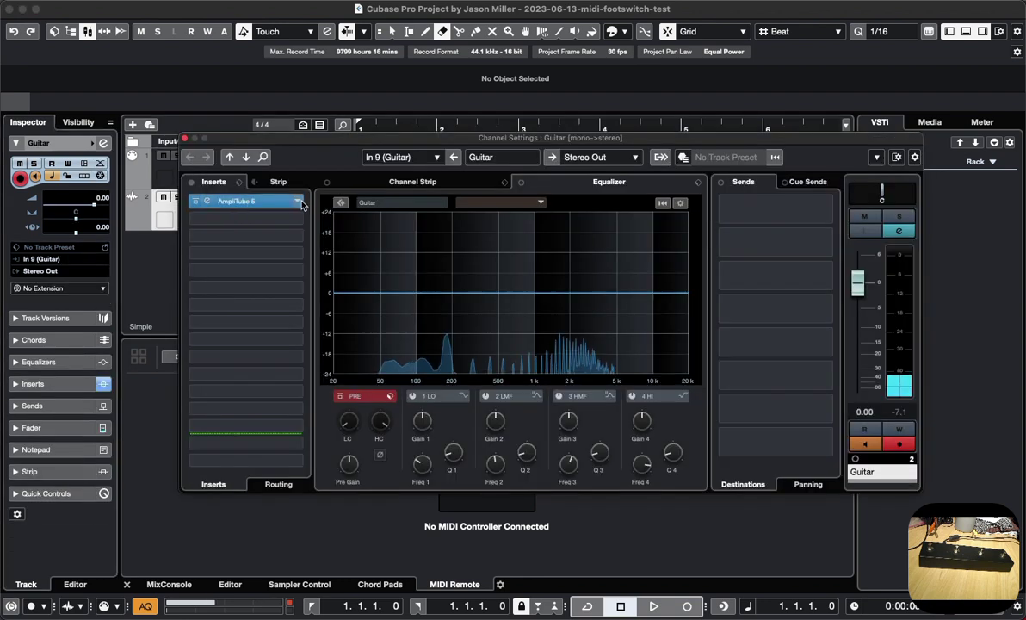
click(241, 202)
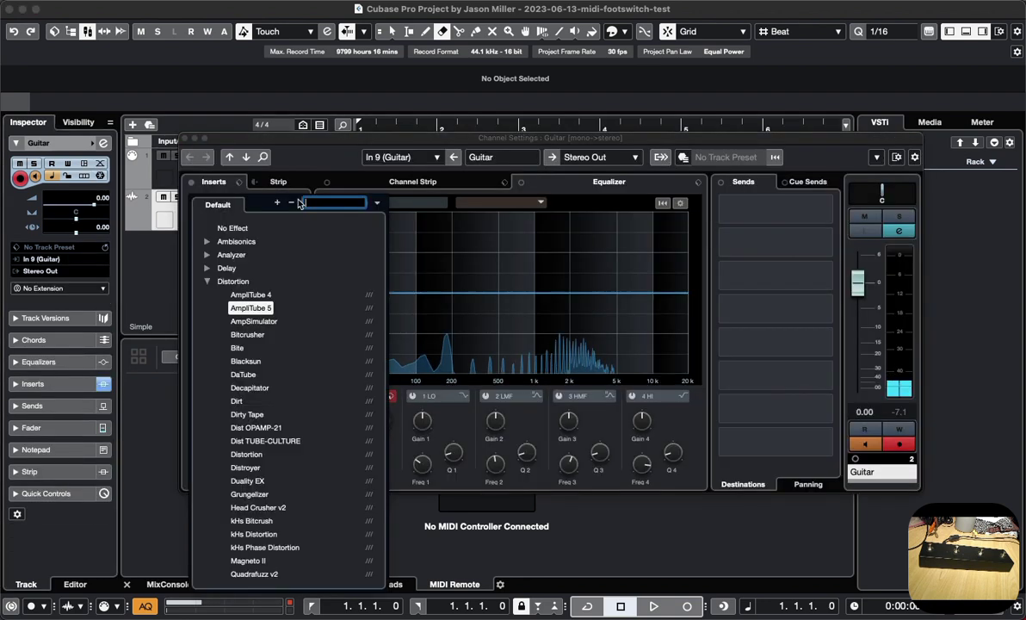
click(252, 306)
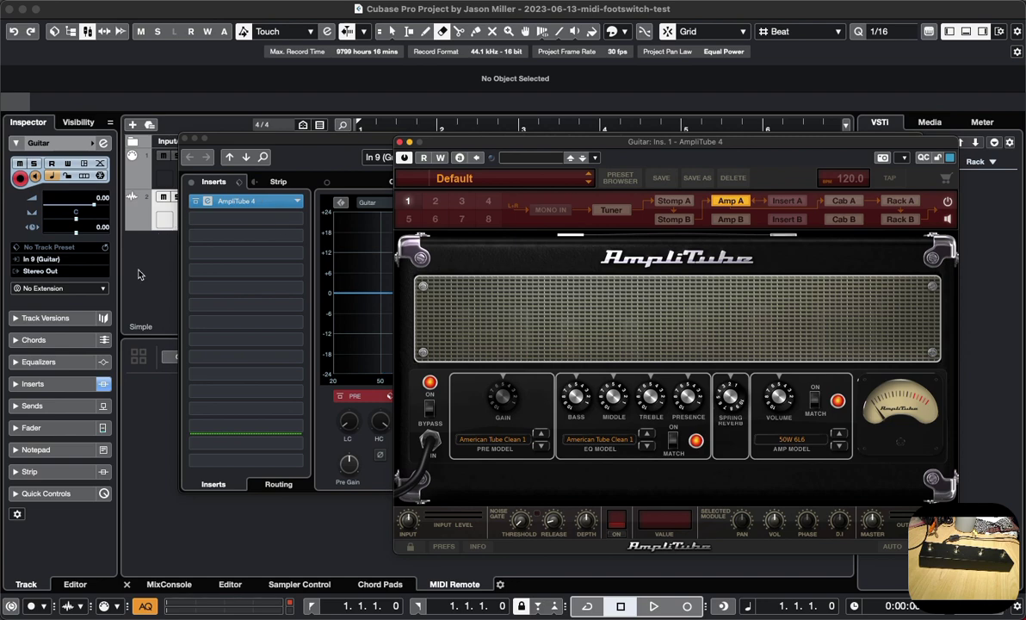
click(185, 140)
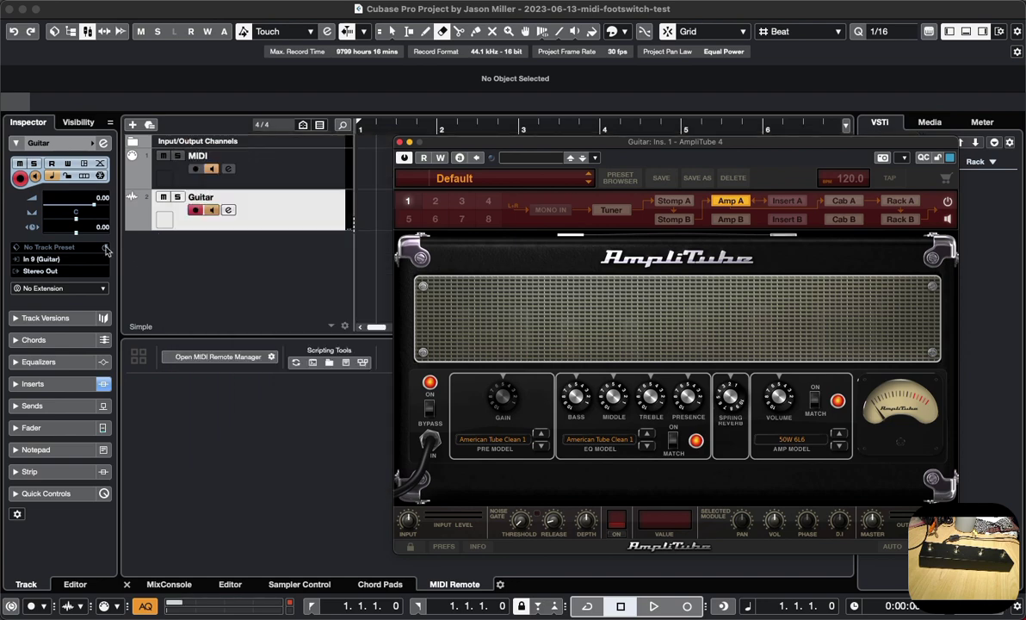
- Route the MIDI track's output to the AmpliTube 4 insert on the Guitar track
click(261, 174)
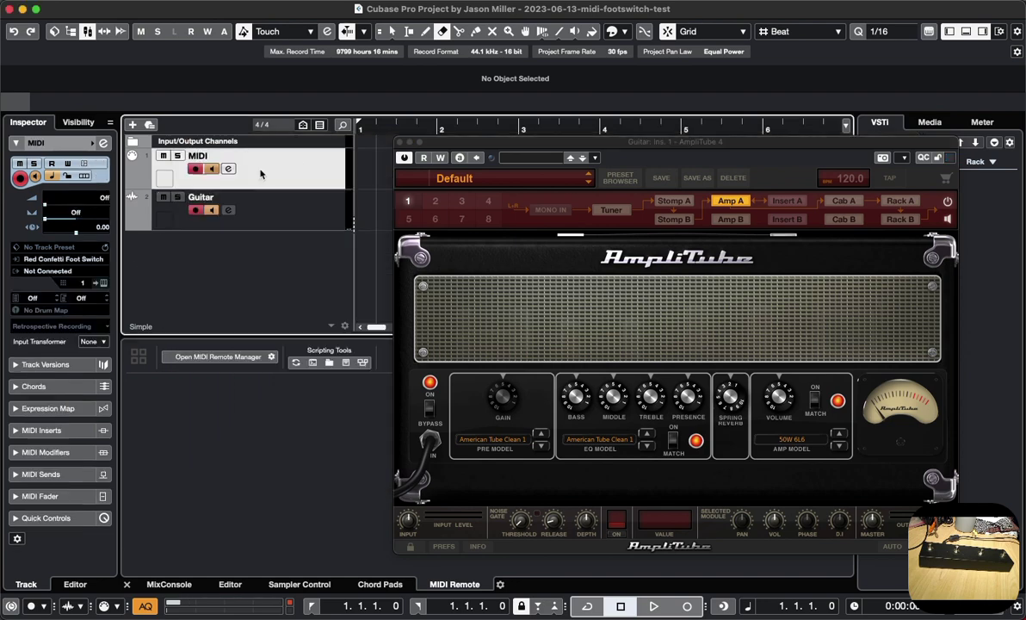
click(62, 270)
click(117, 394)
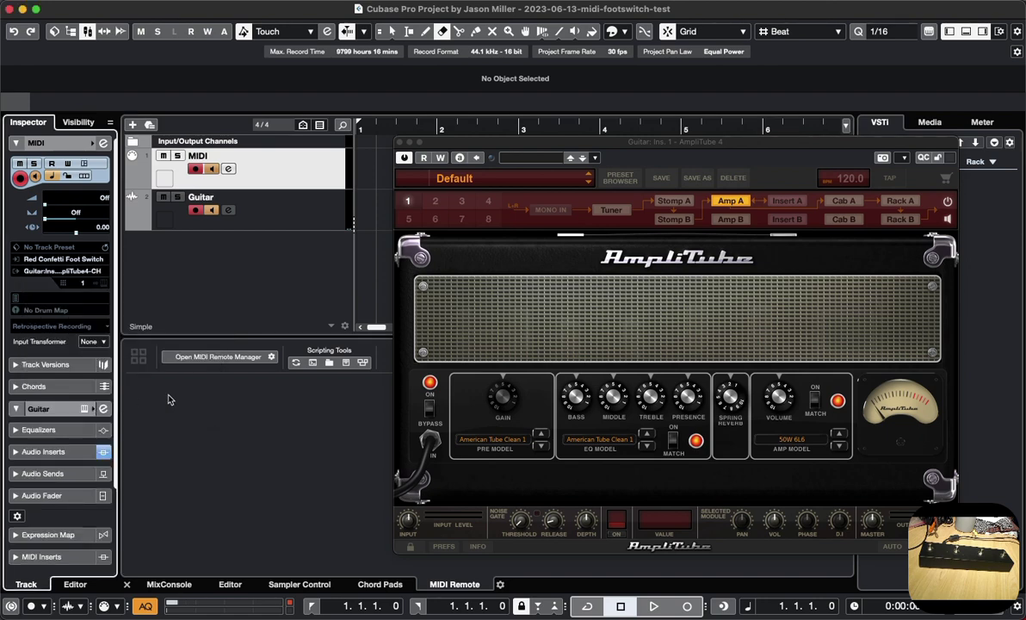
- Replace AmpliTube 4 with AmpliTube 5 in the Guitar track's first insert slot
drag(648, 146, 548, 91)
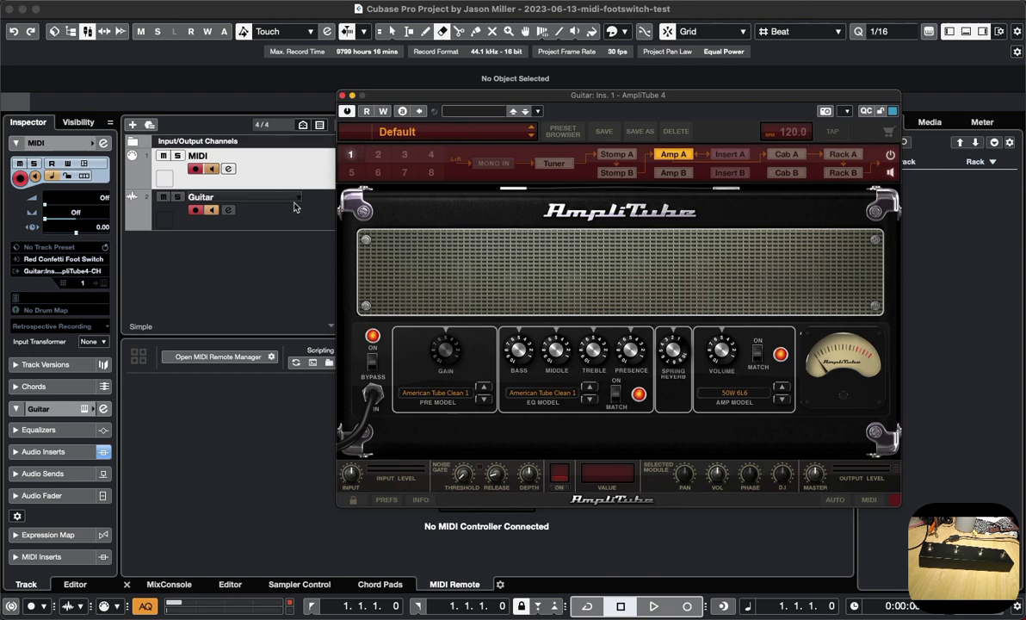
click(258, 207)
click(228, 210)
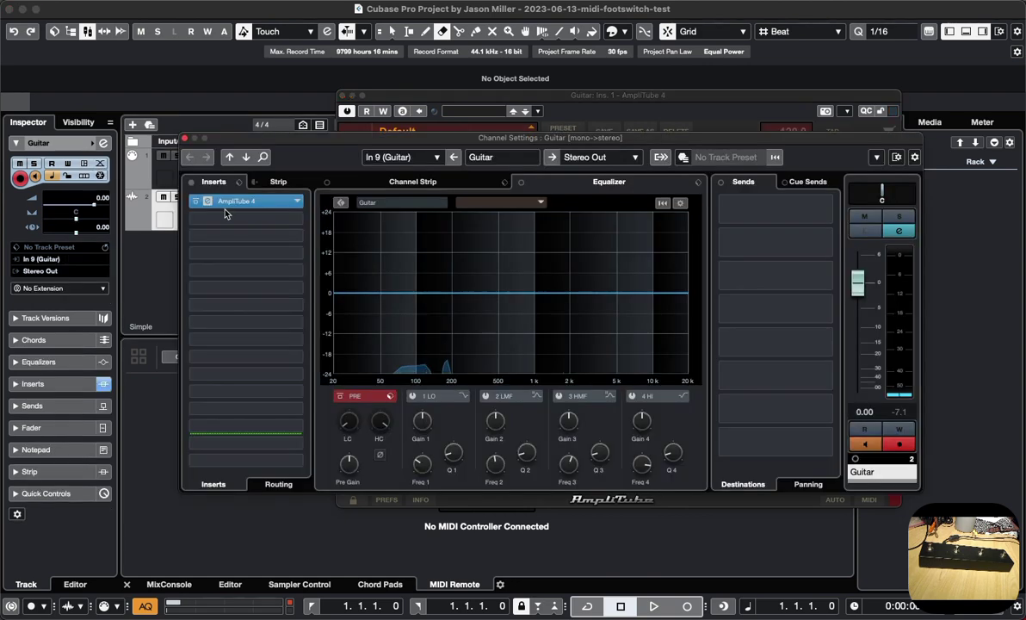
click(298, 200)
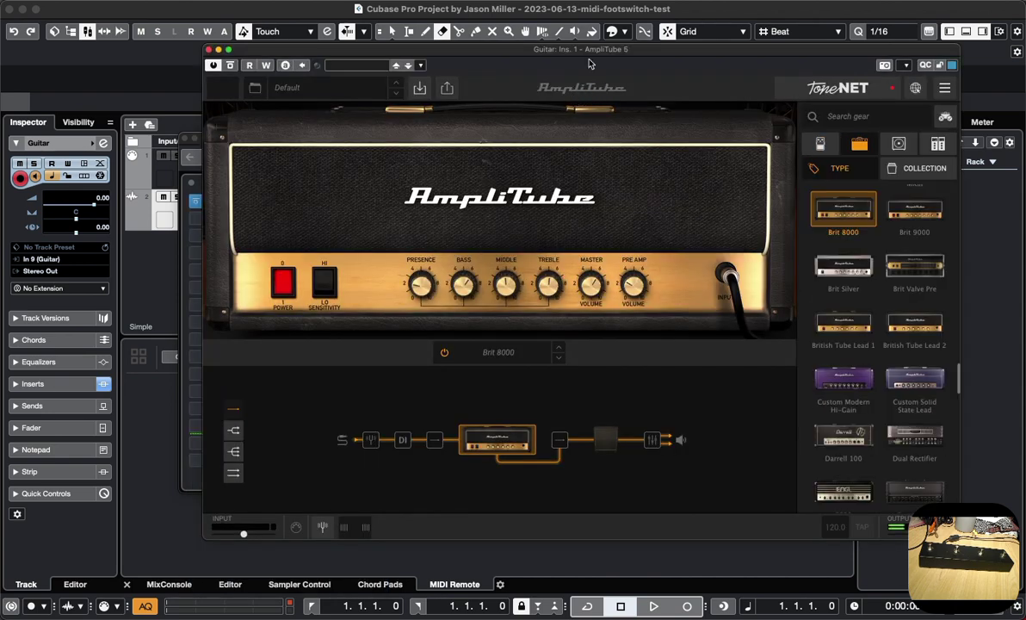
- Route the MIDI track's output to the AmpliTube 5 MIDI input on the Guitar track's first insert
drag(602, 56, 570, 59)
click(153, 164)
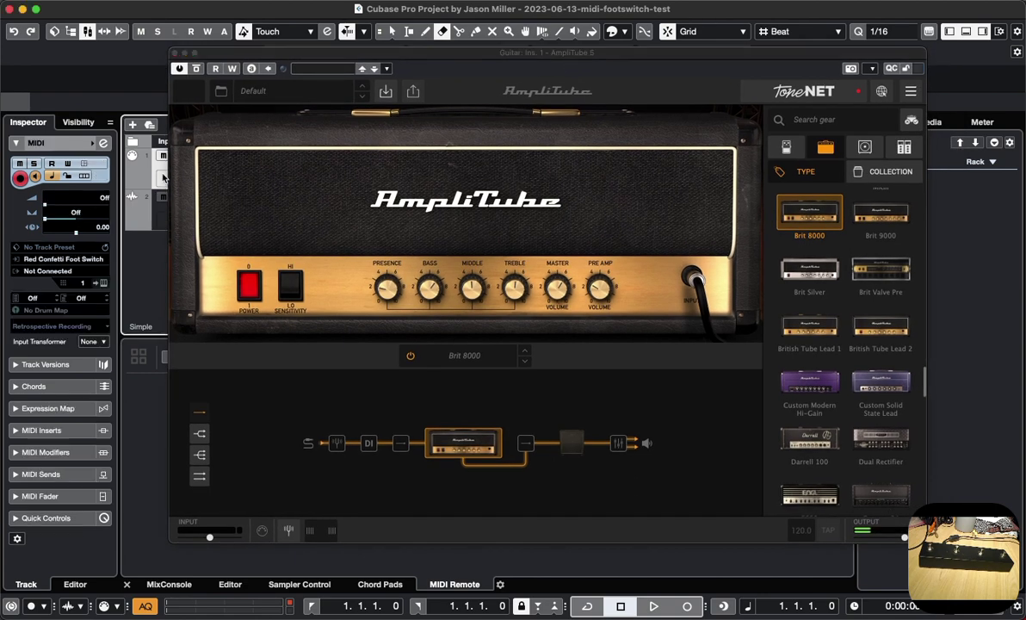
click(49, 270)
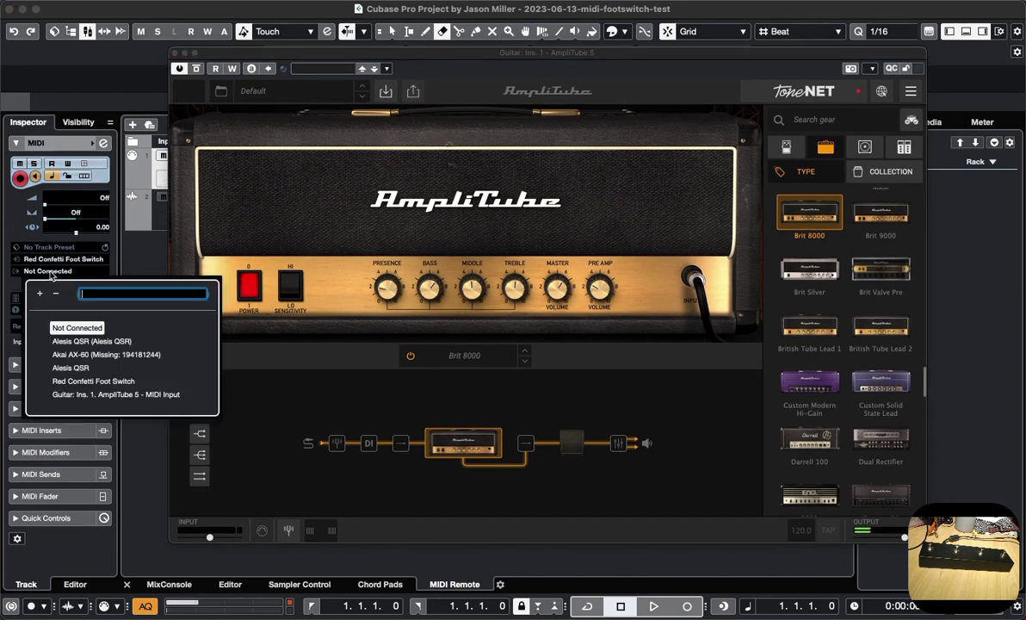
click(120, 394)
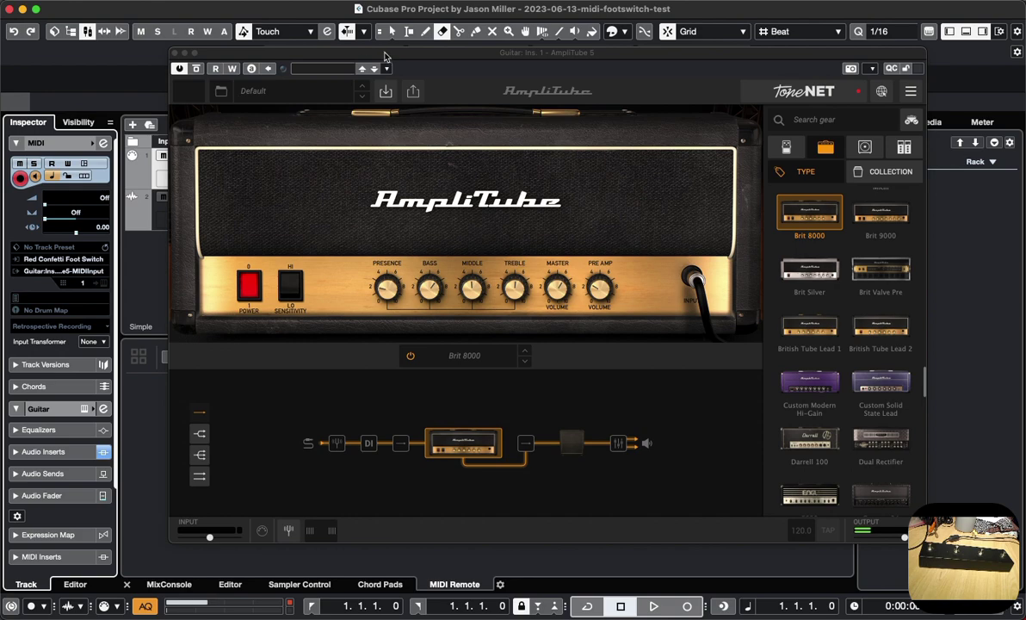
- Close the MIDI track's channel settings and position the AmpliTube 5 window over the project
drag(362, 54, 540, 329)
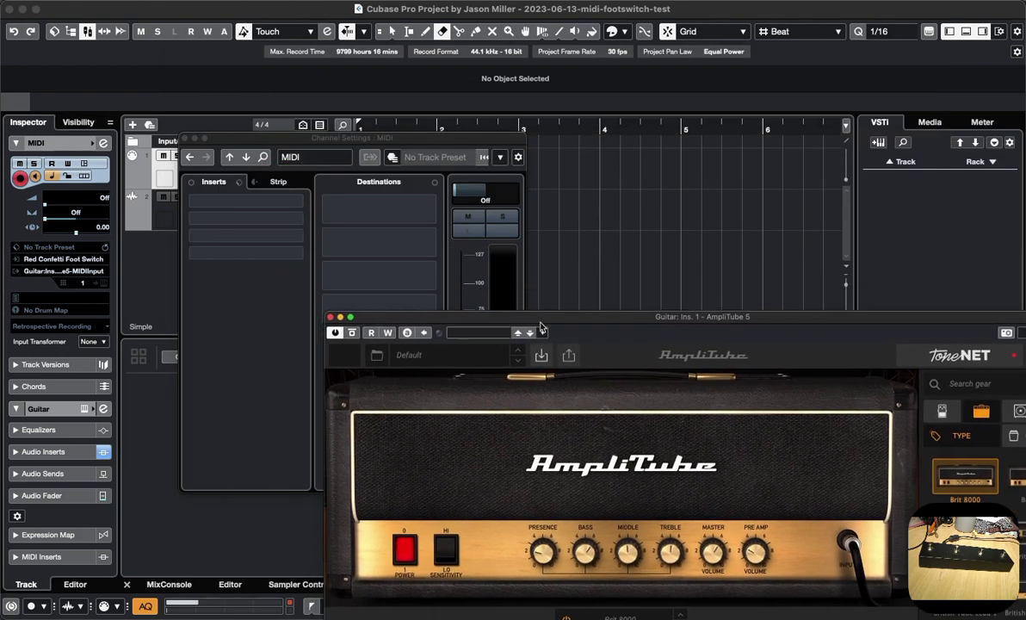
click(184, 138)
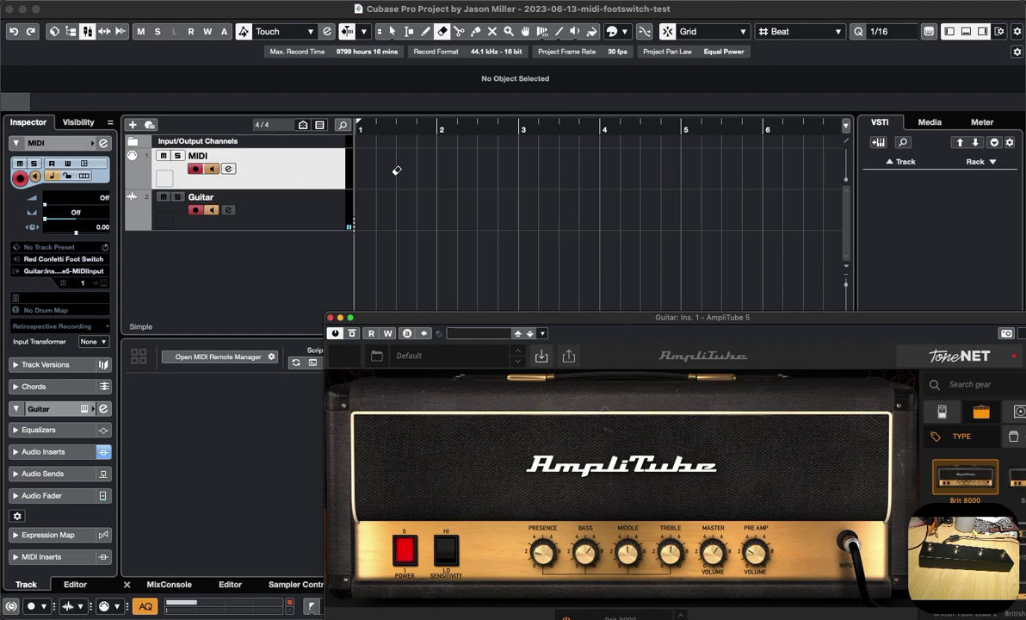
drag(618, 325, 460, 56)
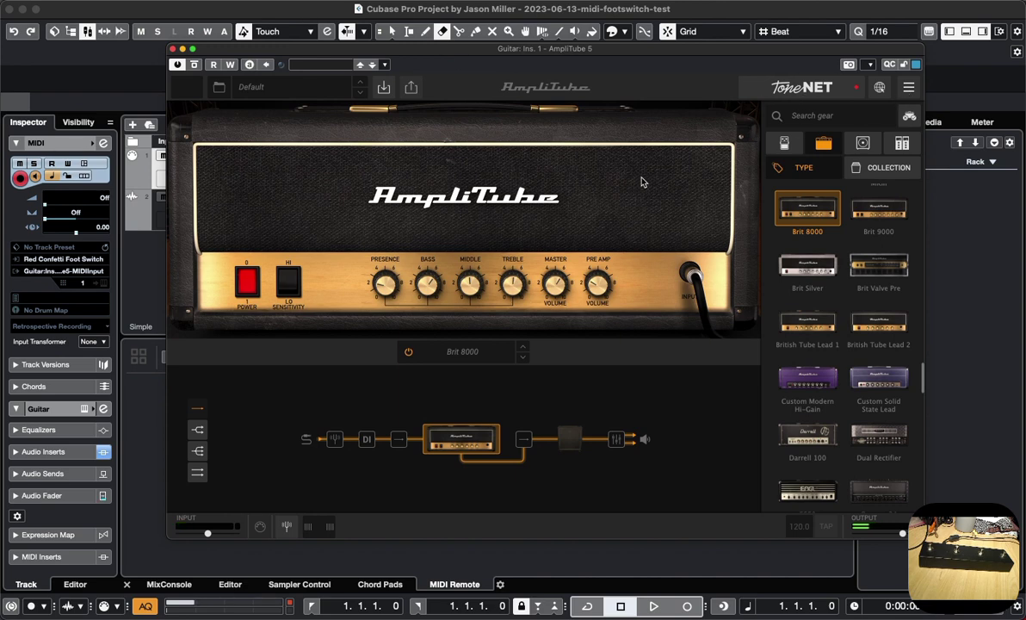
- Open AmpliTube's global Control Change assignments and start MIDI learn for Preset Next
click(909, 88)
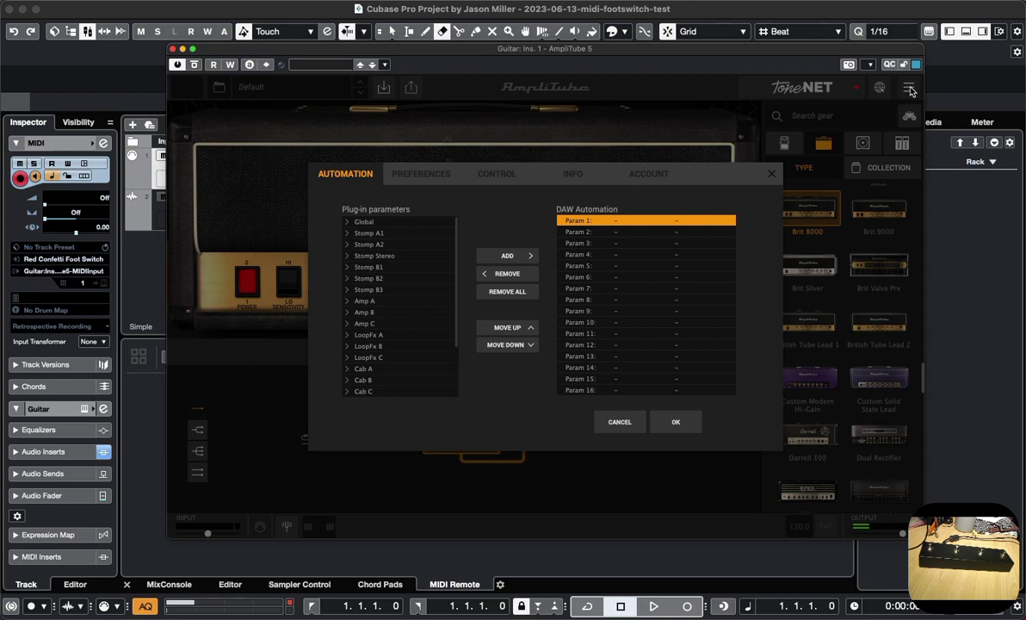
click(504, 179)
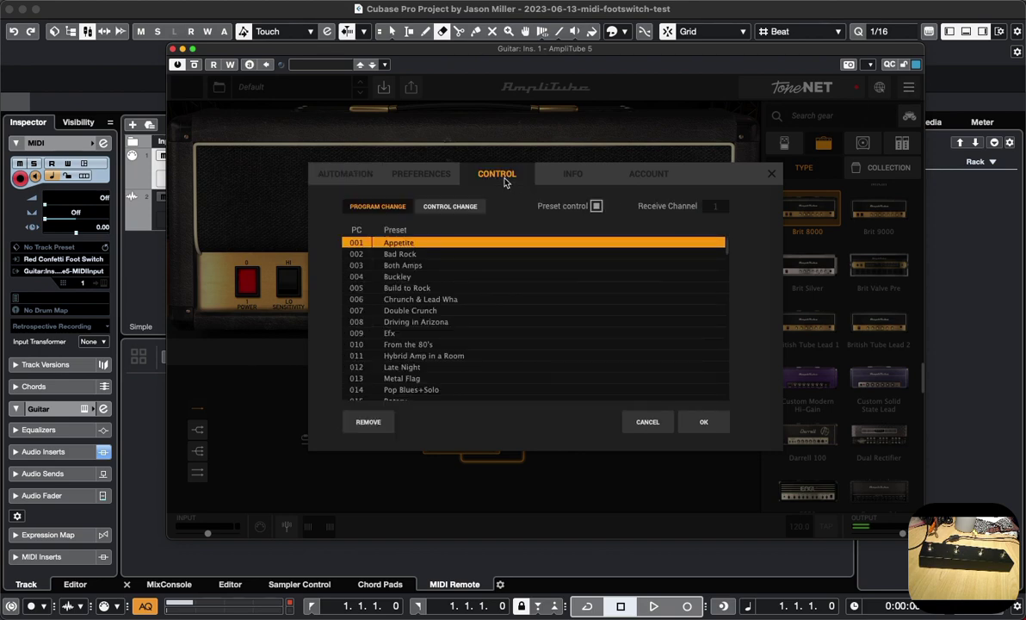
click(459, 209)
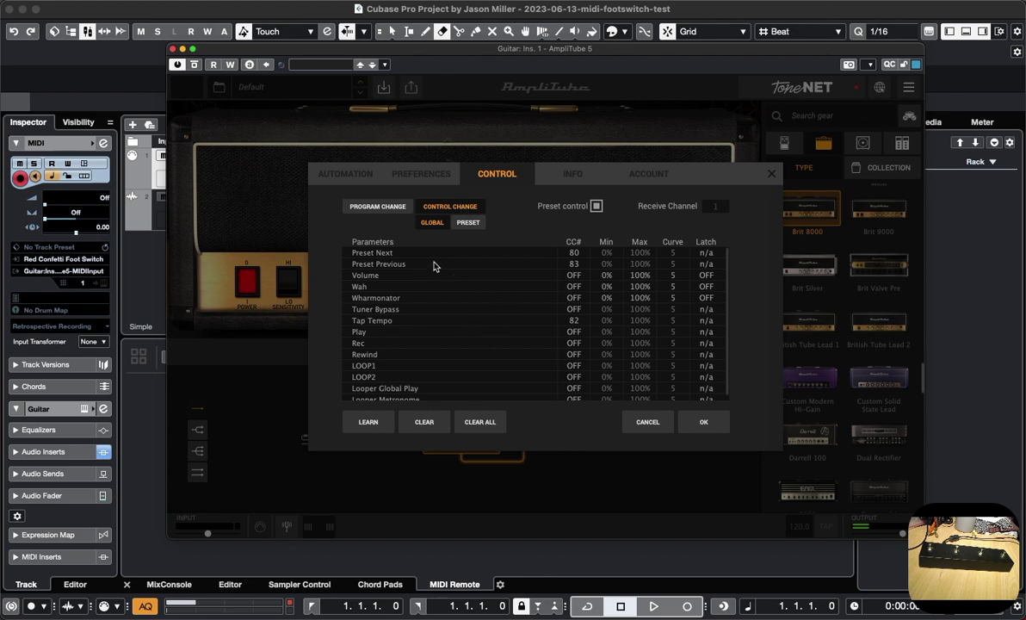
click(380, 253)
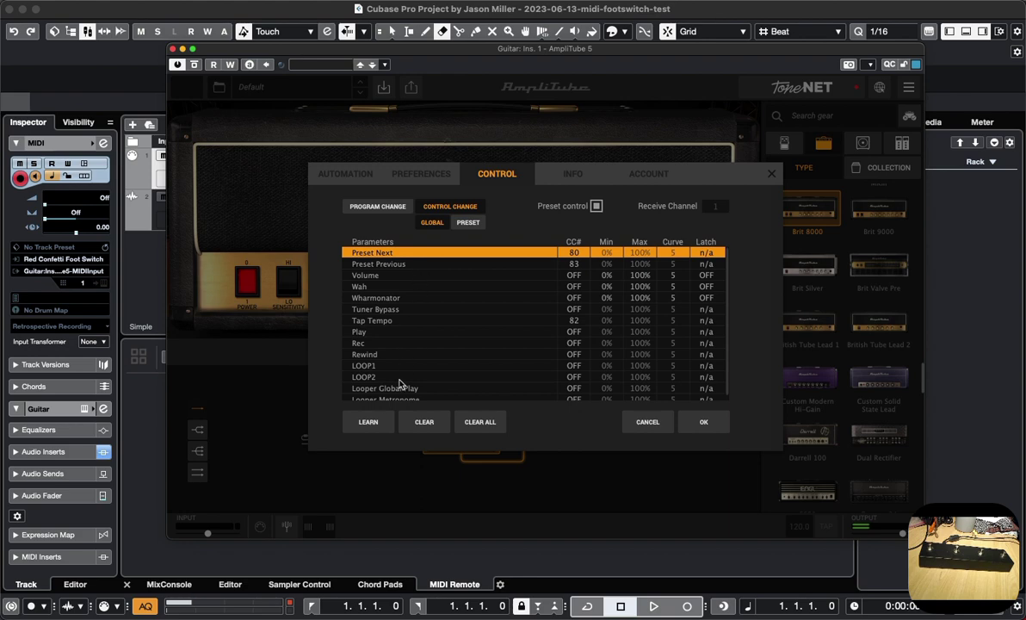
click(368, 423)
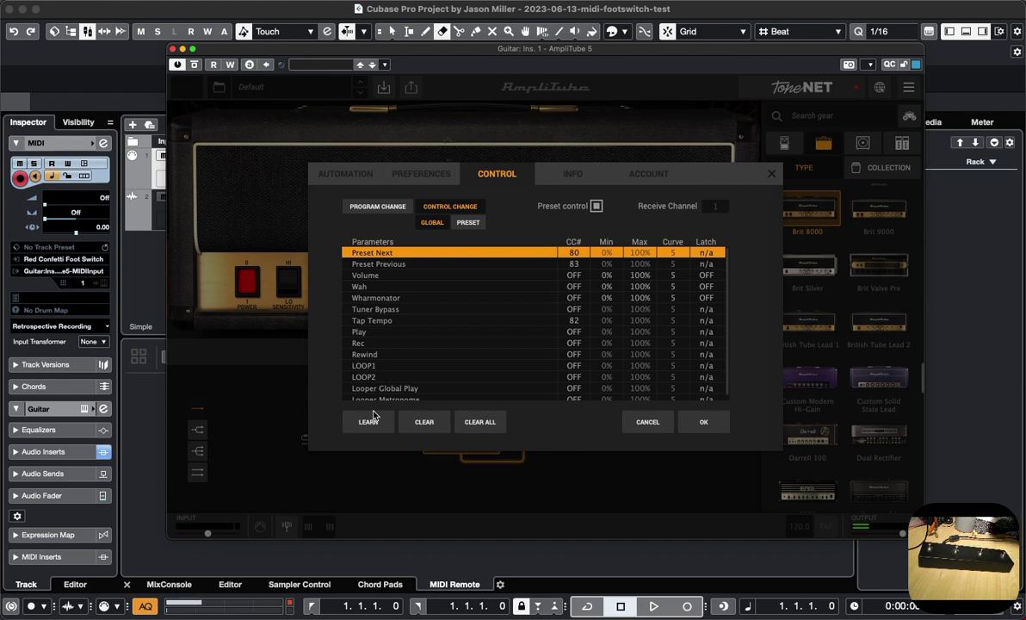
- Clear the CC assignments of Preset Next and Preset Previous
click(516, 265)
click(526, 256)
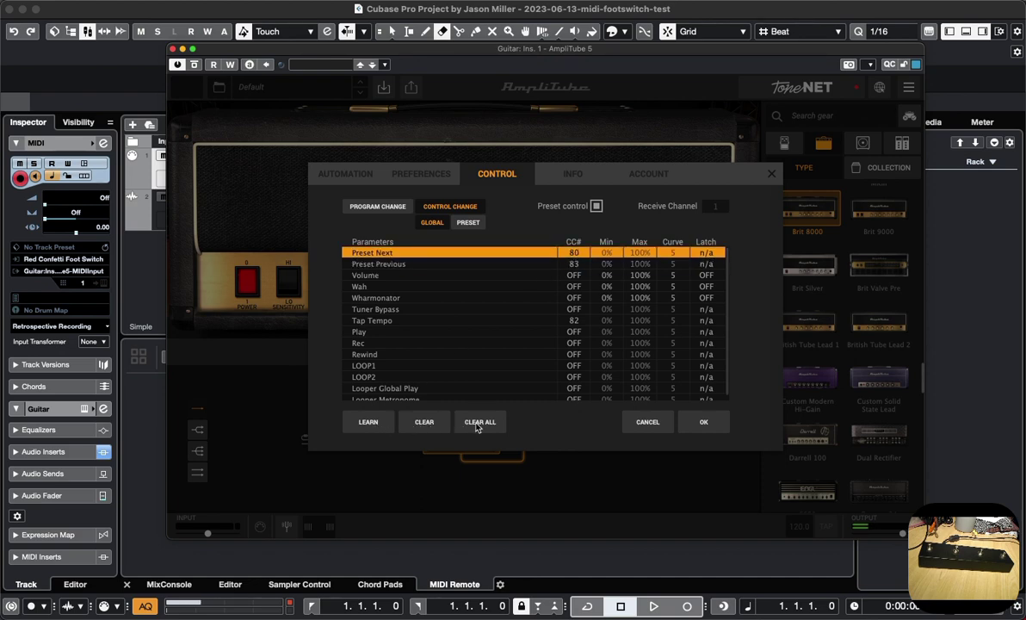
click(425, 421)
click(499, 264)
click(422, 421)
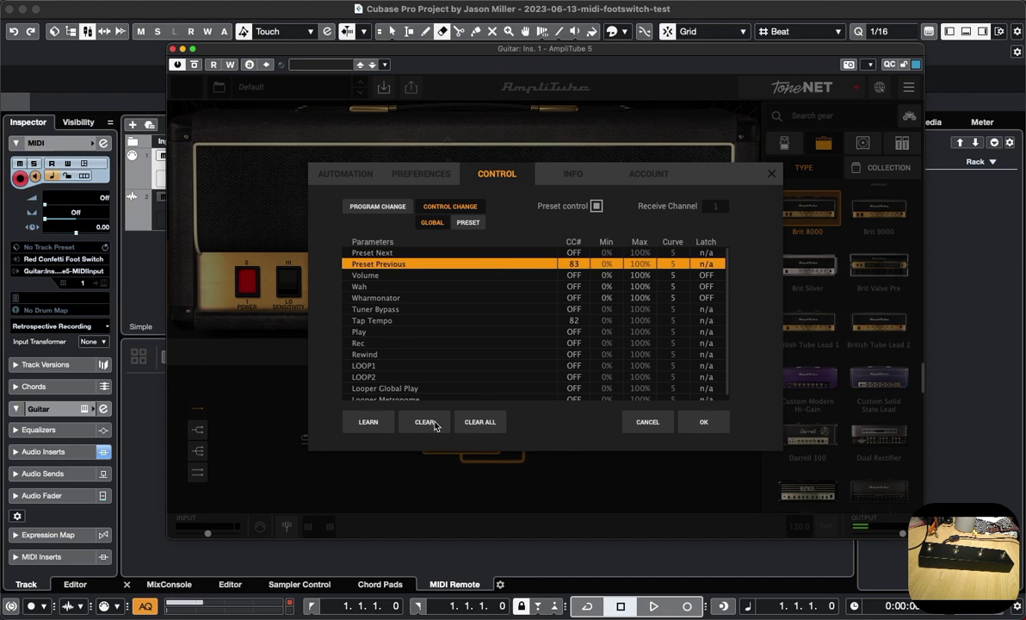
- Use MIDI learn with the foot switch to assign CC 80 to Preset Next and CC 83 to Preset Previous
click(480, 252)
click(369, 422)
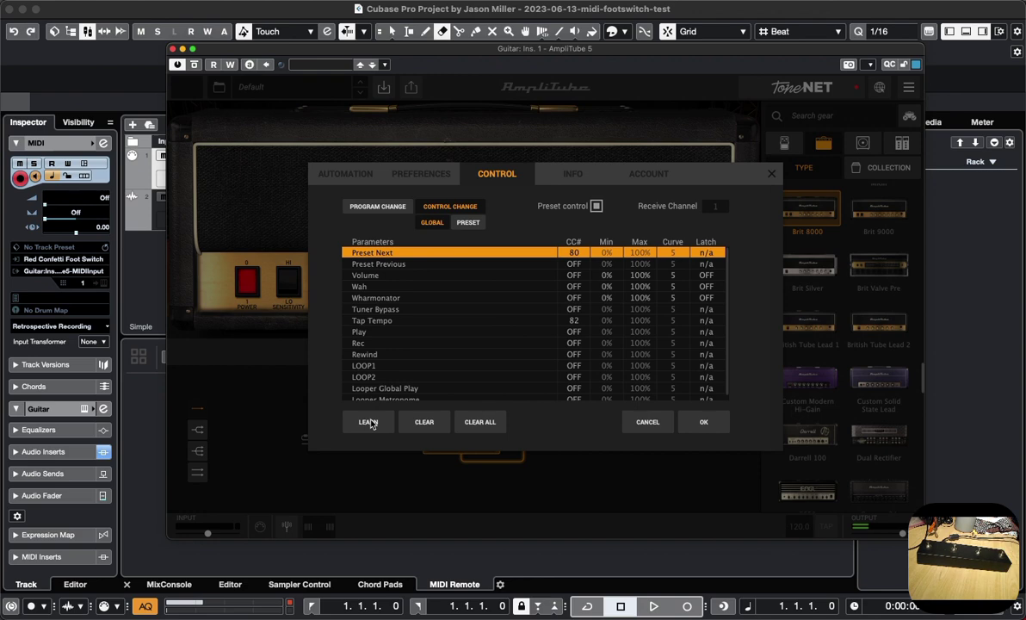
click(372, 264)
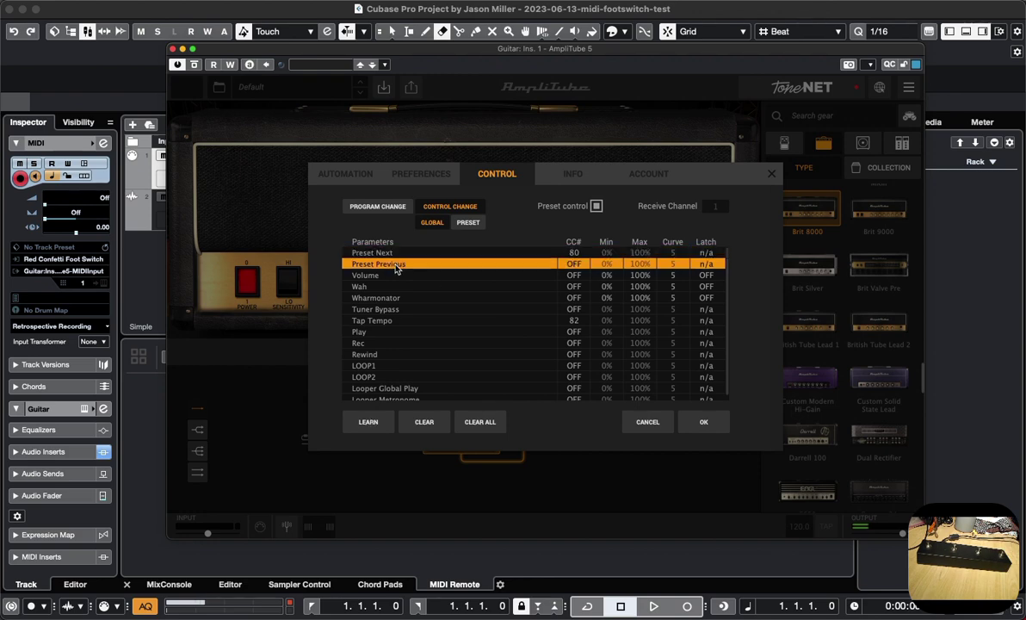
click(369, 422)
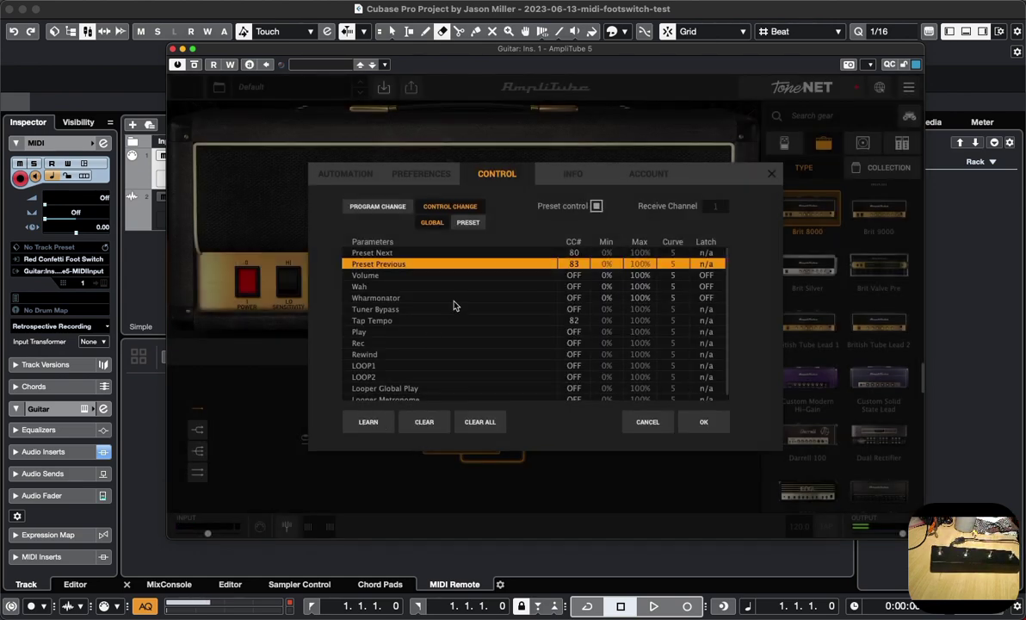
- Use MIDI learn to assign CC 82 to LOOP1 and CC 81 to LOOP2, and close the AmpliTube settings
scroll(421, 326, down, 1)
click(379, 363)
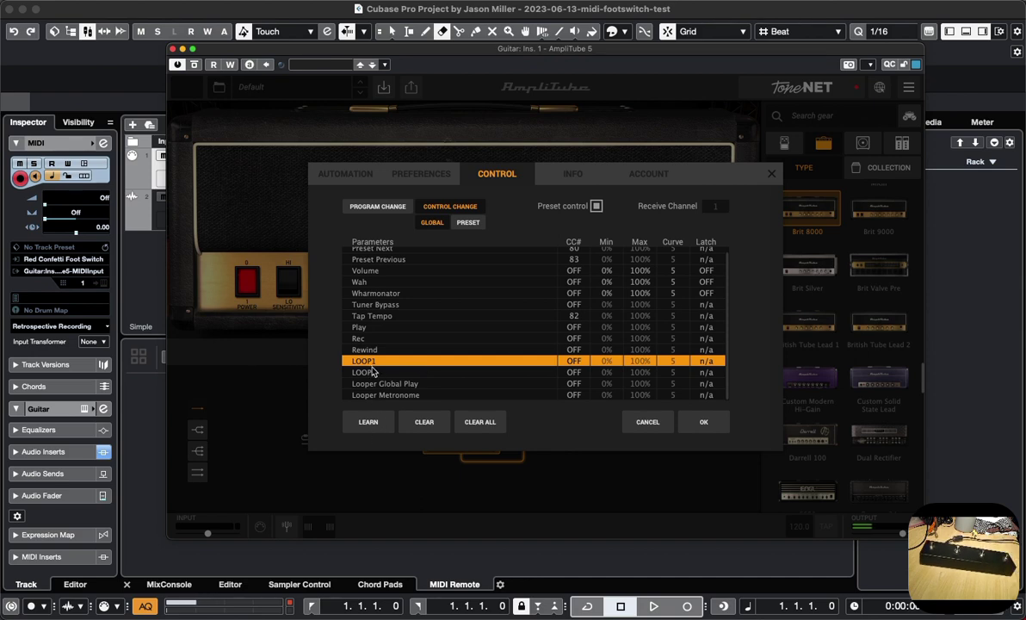
click(370, 418)
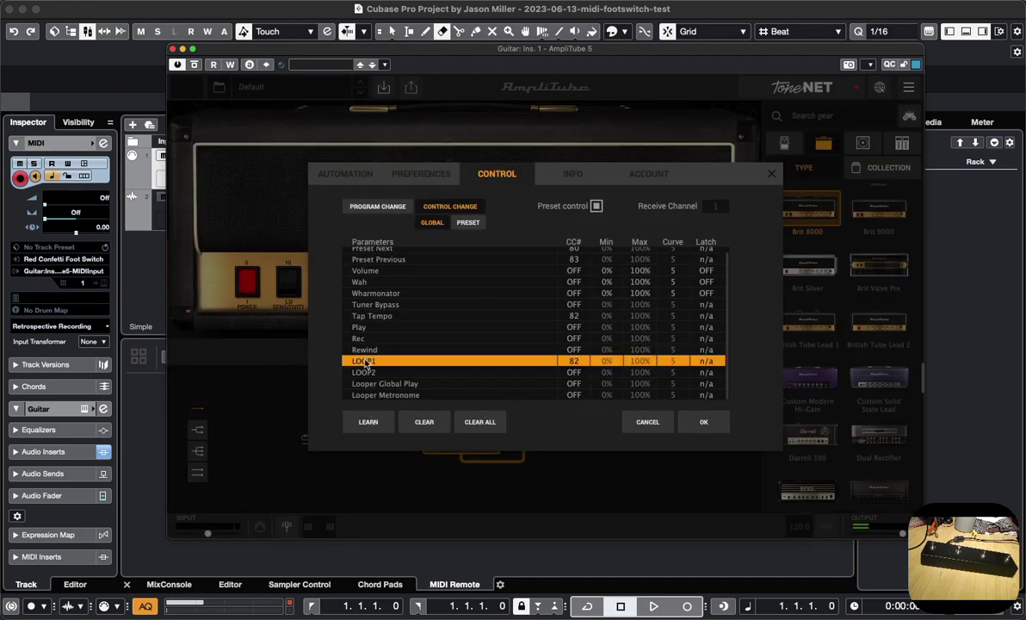
click(366, 371)
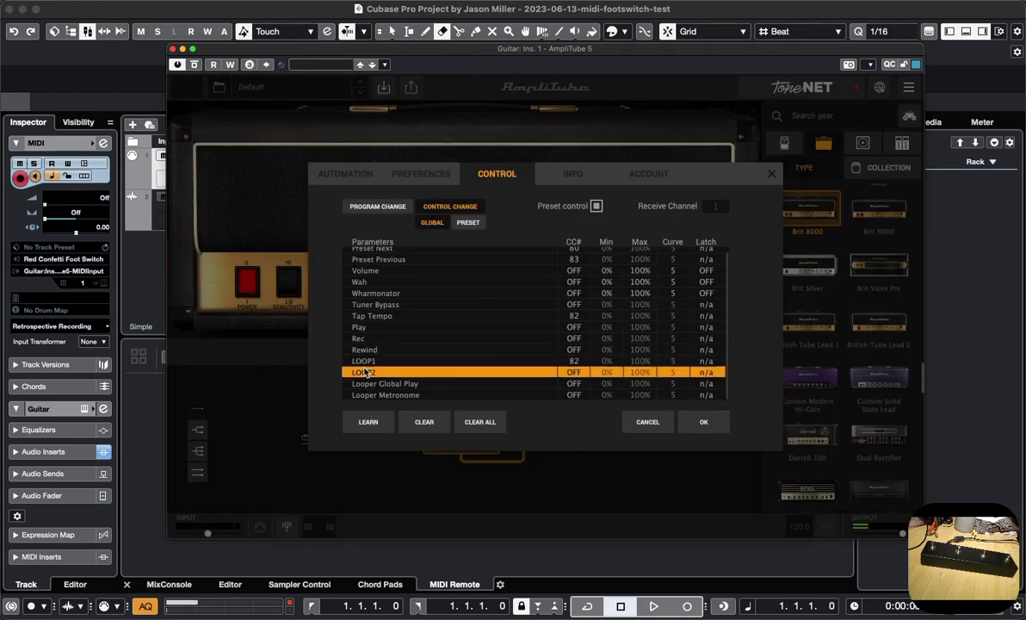
click(368, 420)
click(704, 425)
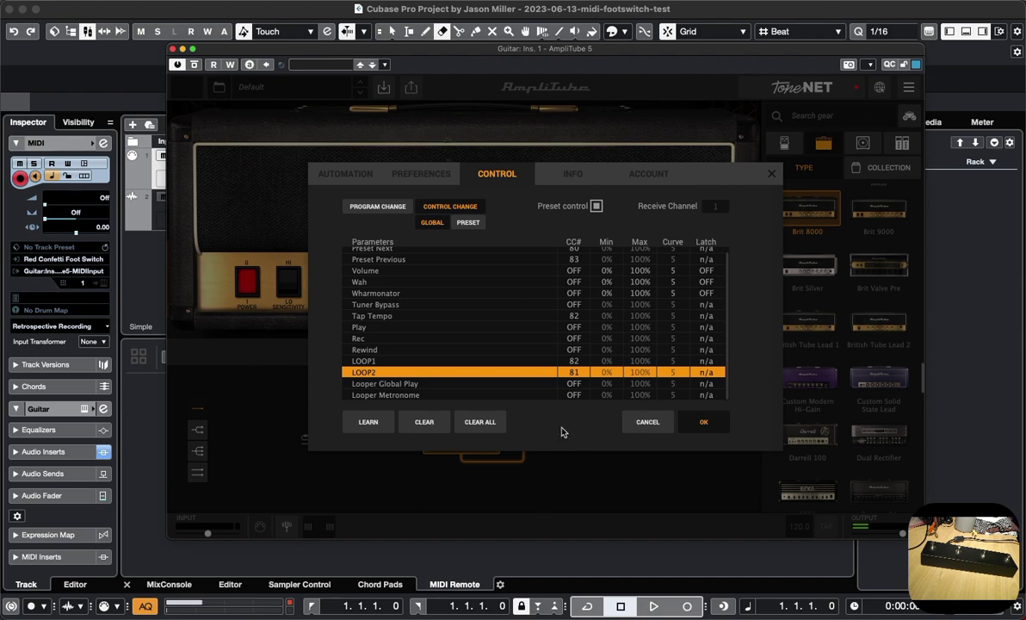
scroll(539, 361, up, 1)
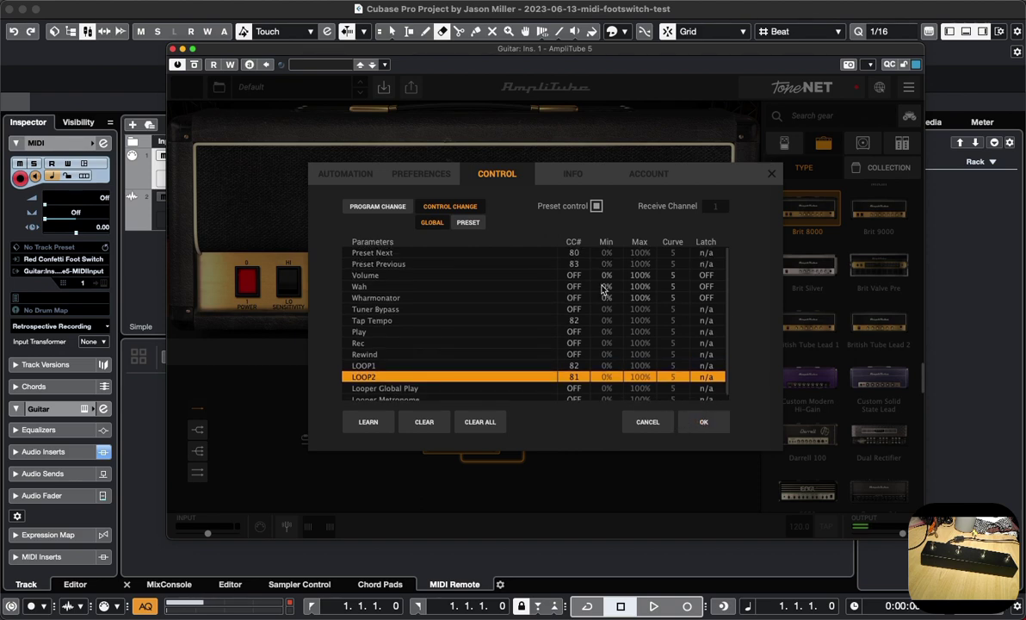
click(575, 264)
click(575, 275)
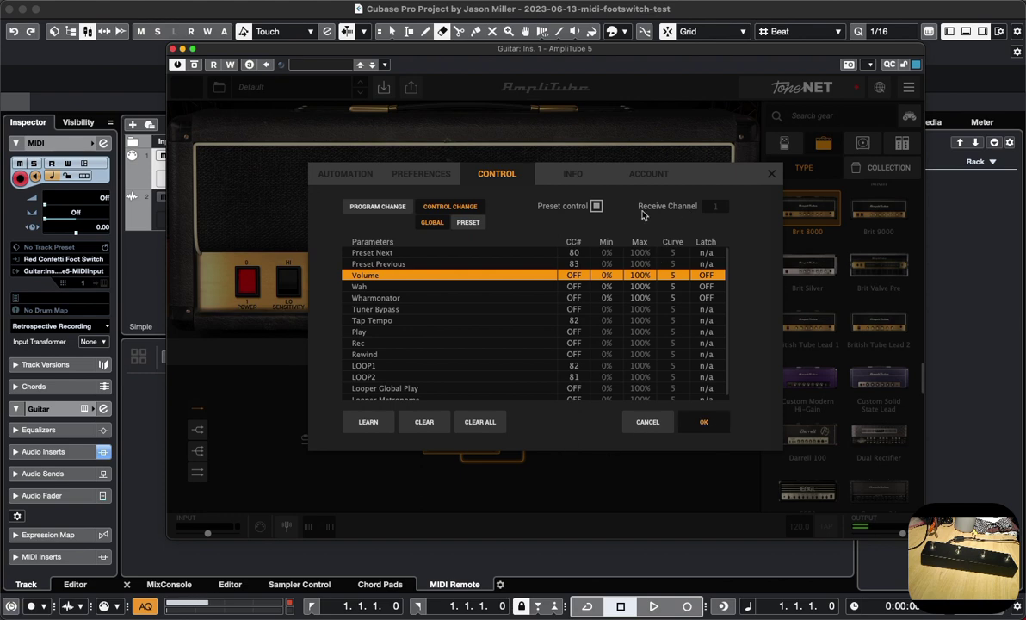
click(726, 161)
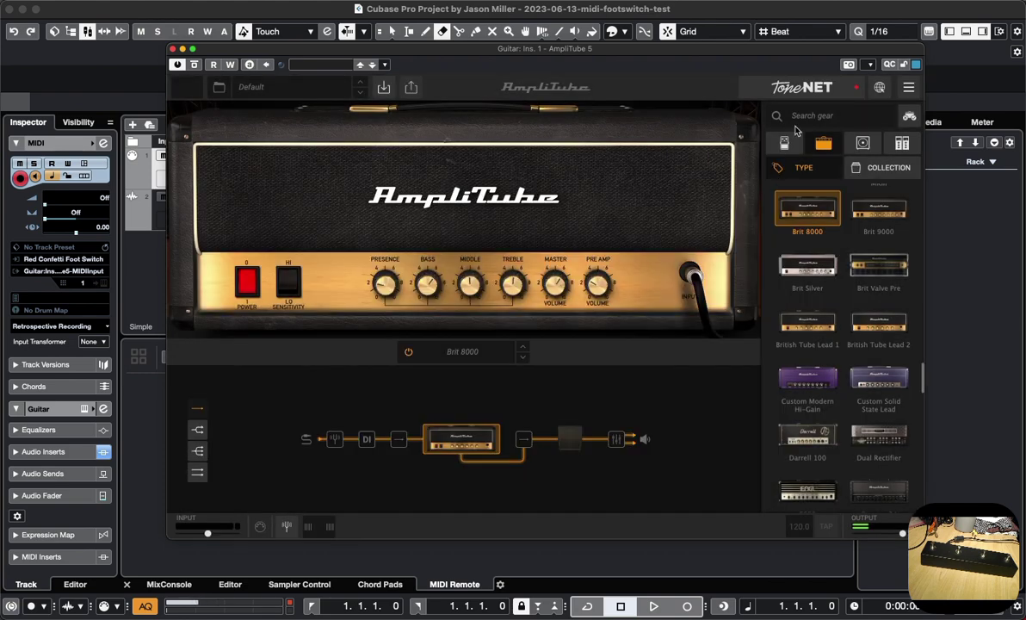
- Reopen AmpliTube's global Control Change settings to check the saved CC assignments, including Tap Tempo, and close them
click(849, 84)
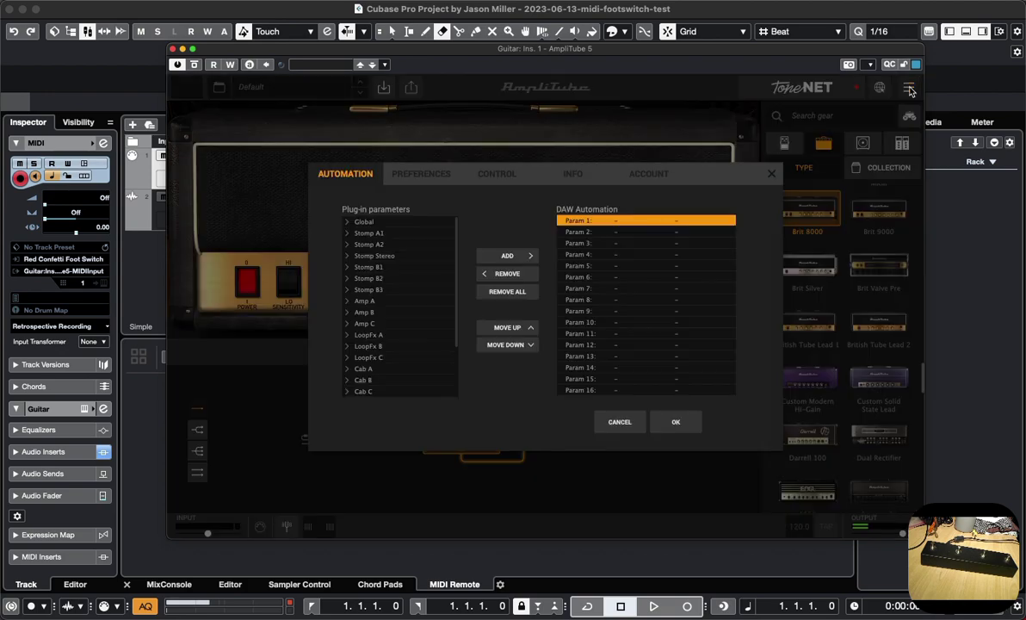
click(479, 178)
click(428, 207)
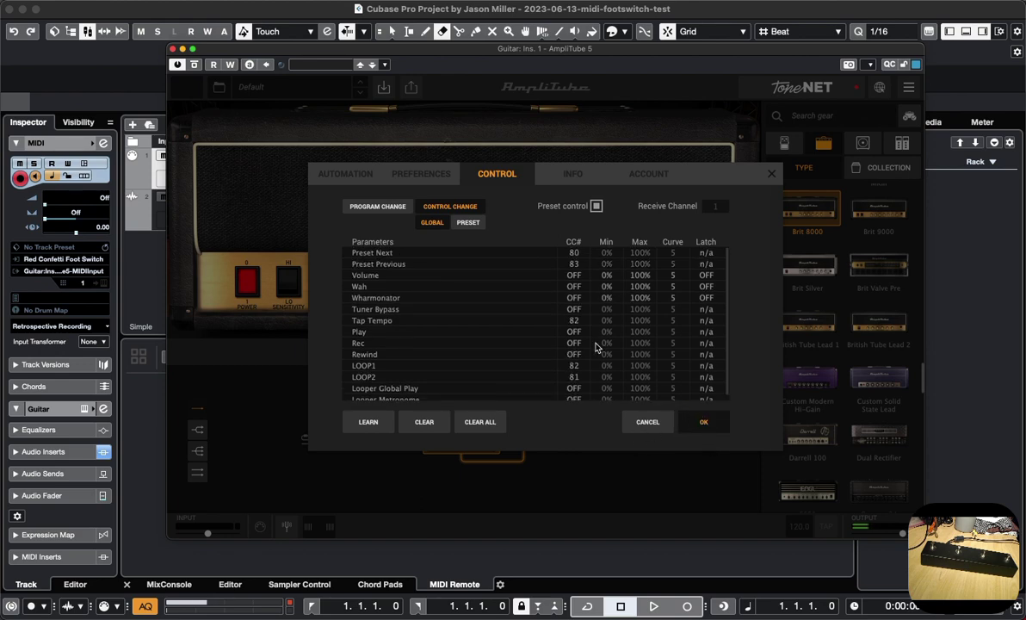
click(663, 321)
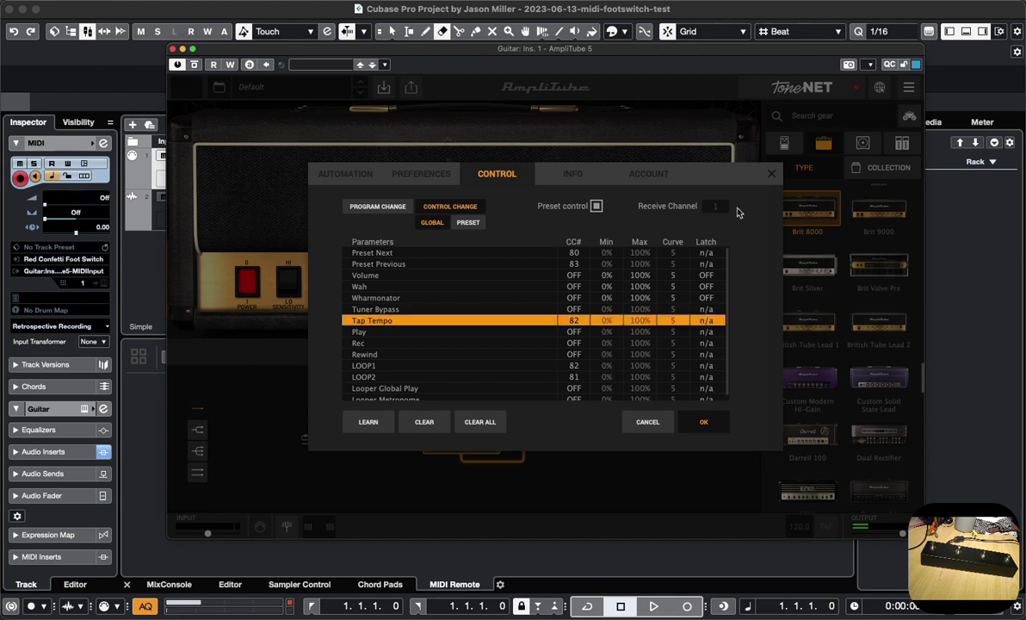
click(770, 175)
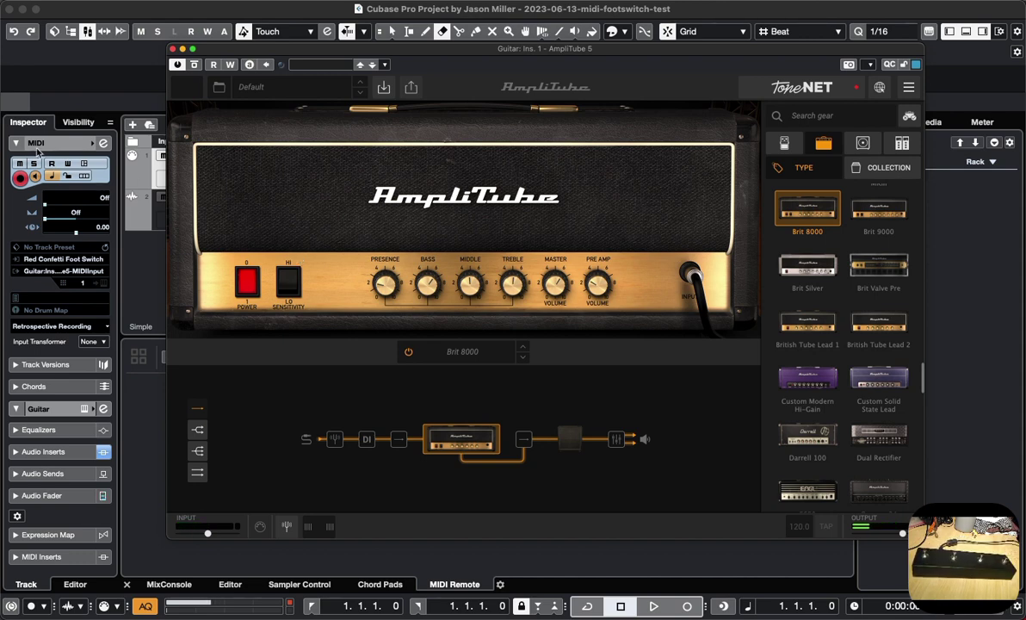
- Check which preset is loaded in AmpliTube's preset list and close the list without changing it
click(289, 90)
mouse_move(291, 137)
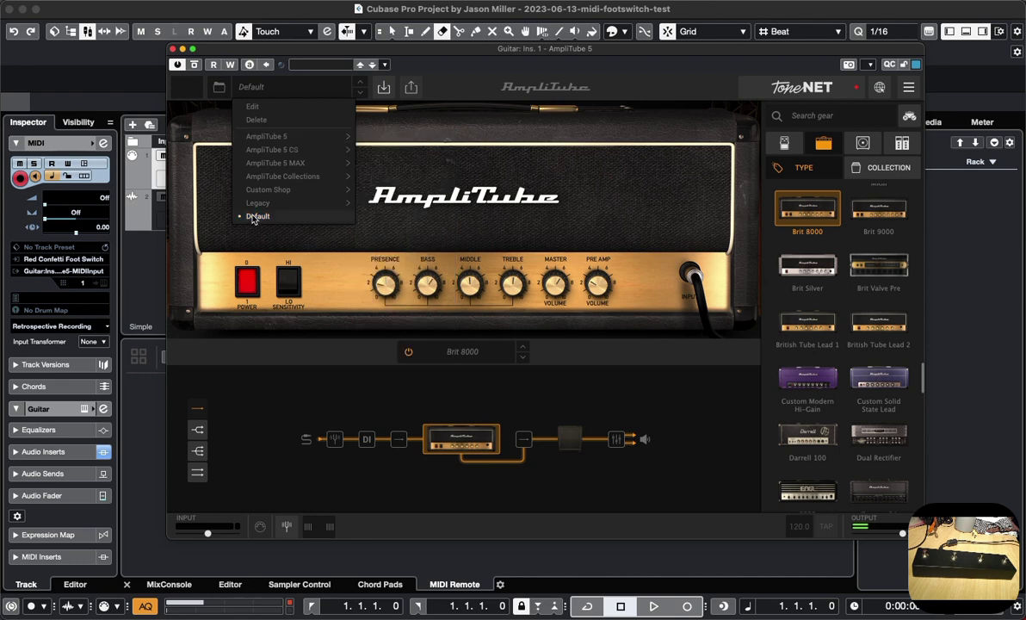
click(588, 223)
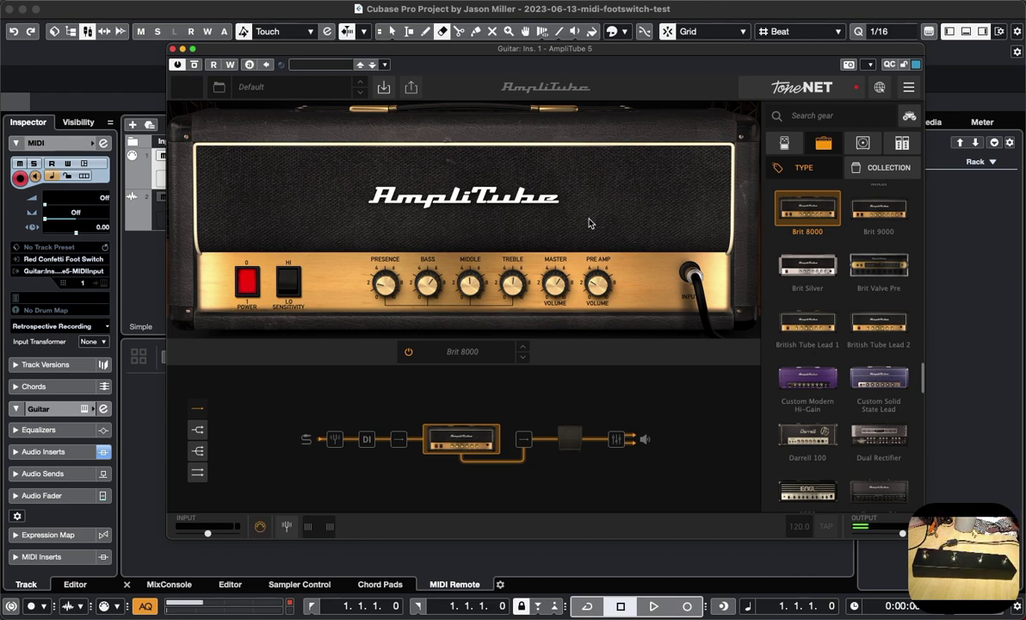
- Check the foot-switch preset changes against the preset order in the Legacy > Miscellaneous list
click(267, 89)
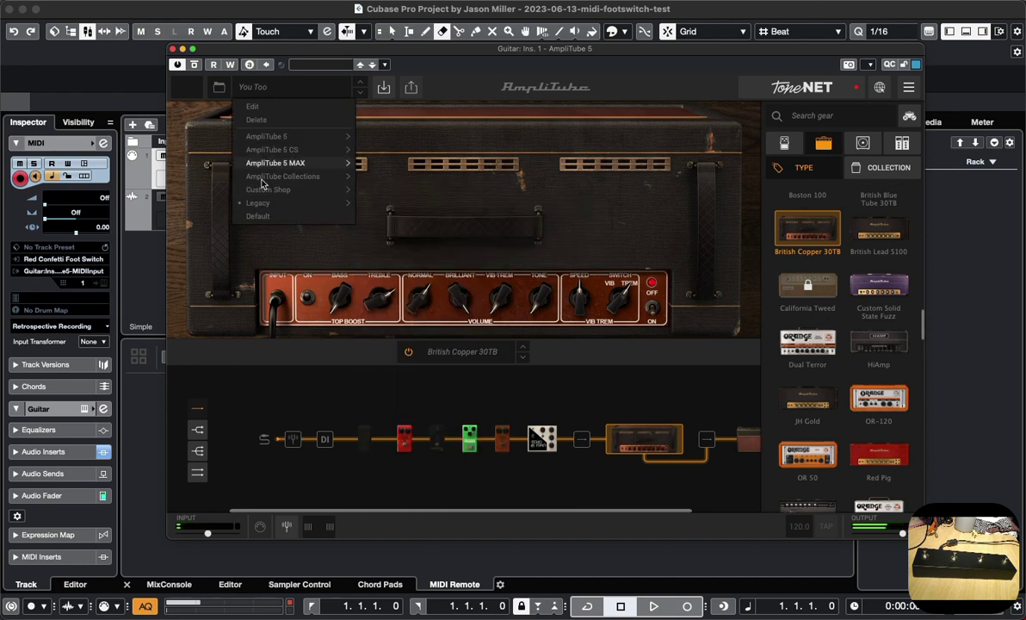
mouse_move(262, 207)
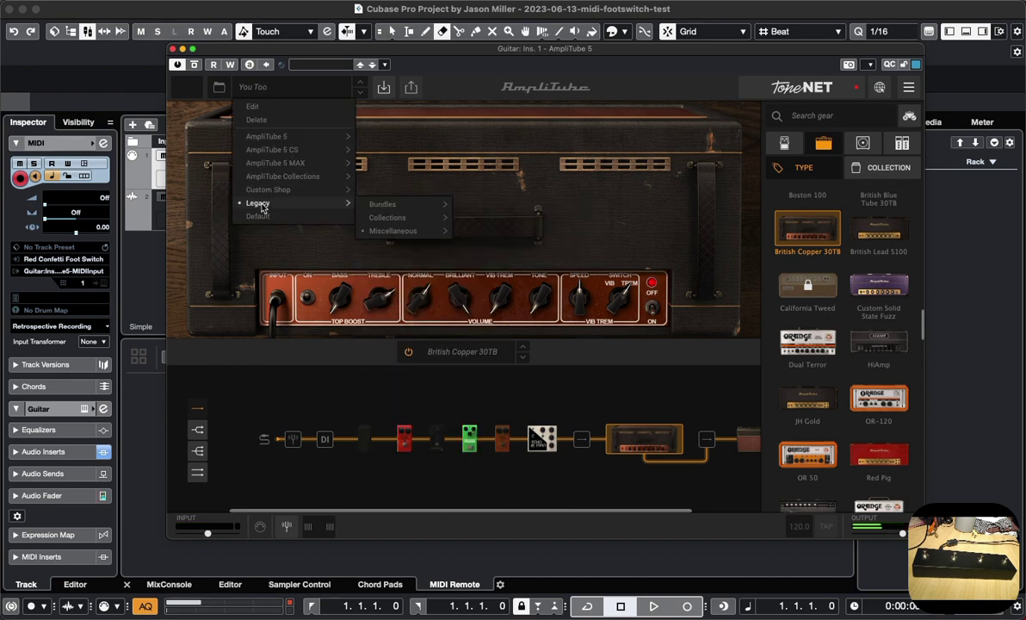
mouse_move(396, 231)
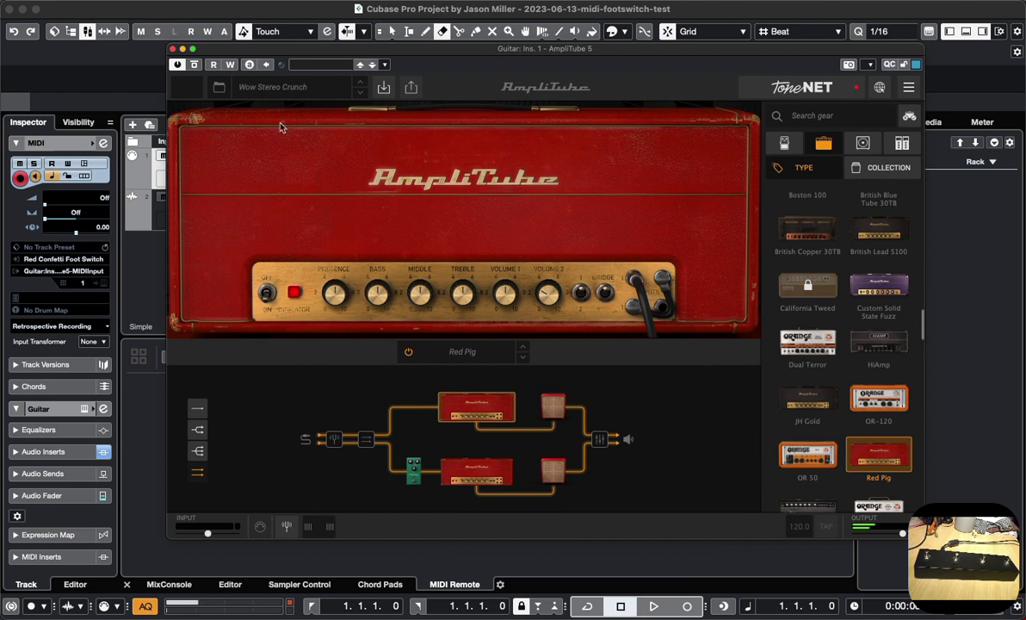
click(268, 89)
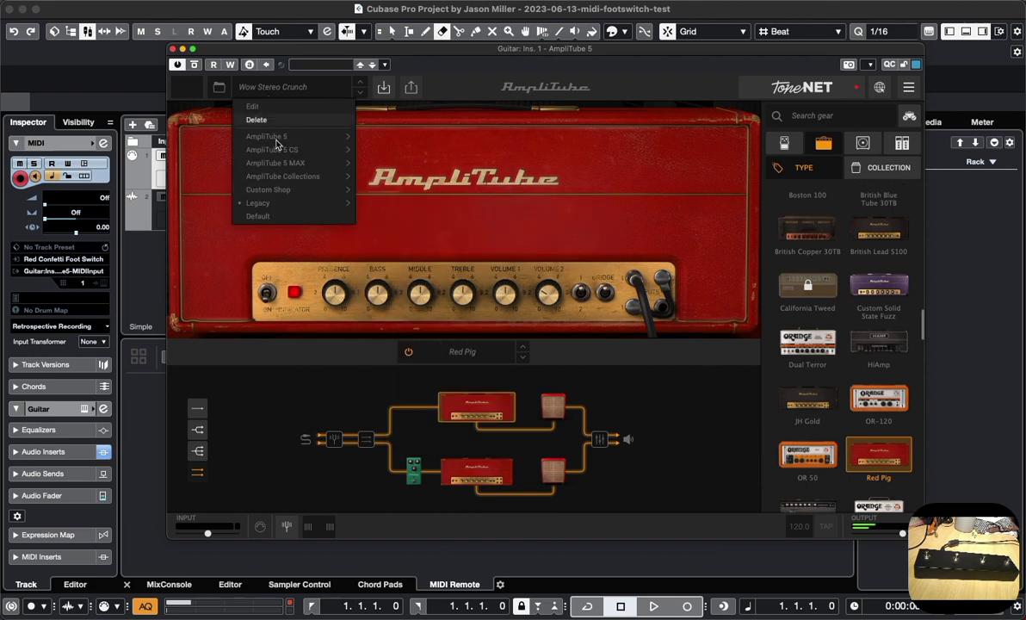
mouse_move(296, 204)
mouse_move(428, 233)
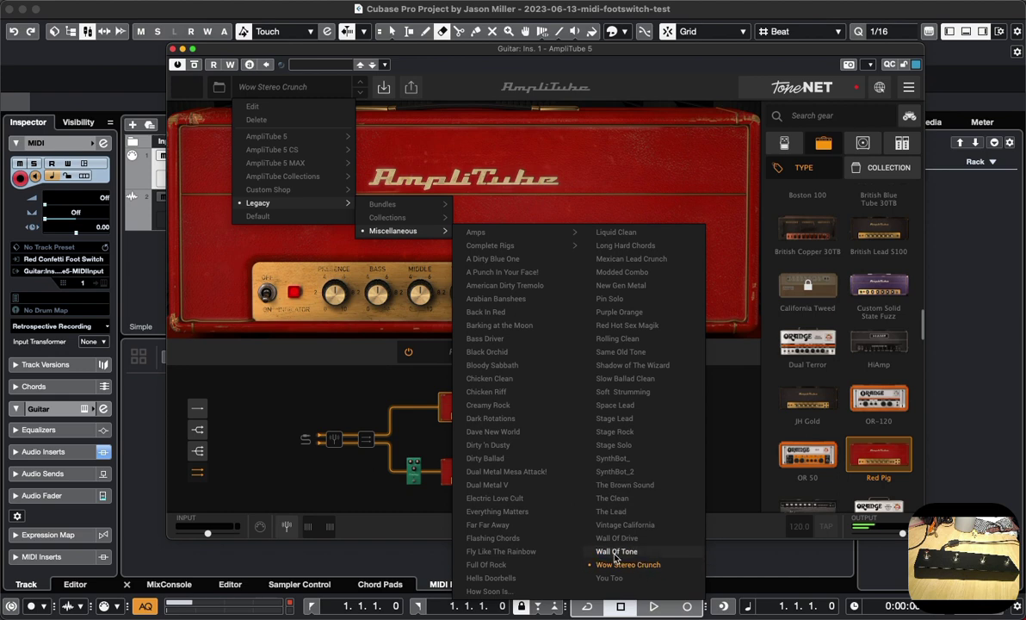
click(753, 298)
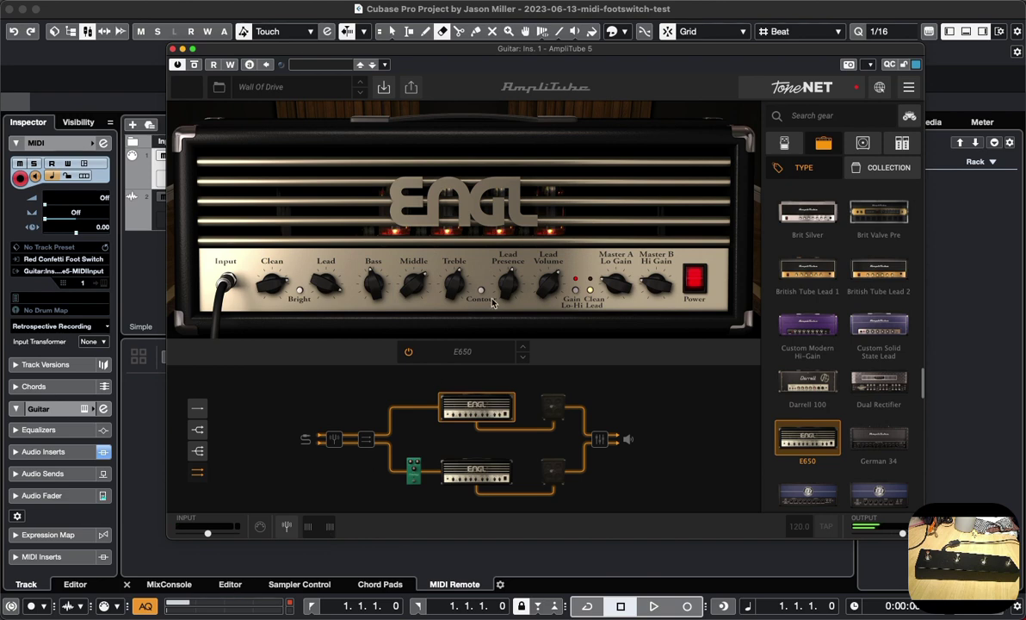
- Close the AmpliTube 5 window and replace AmpliTube 5 with AmpSimulator in the Guitar track's first insert slot
click(173, 49)
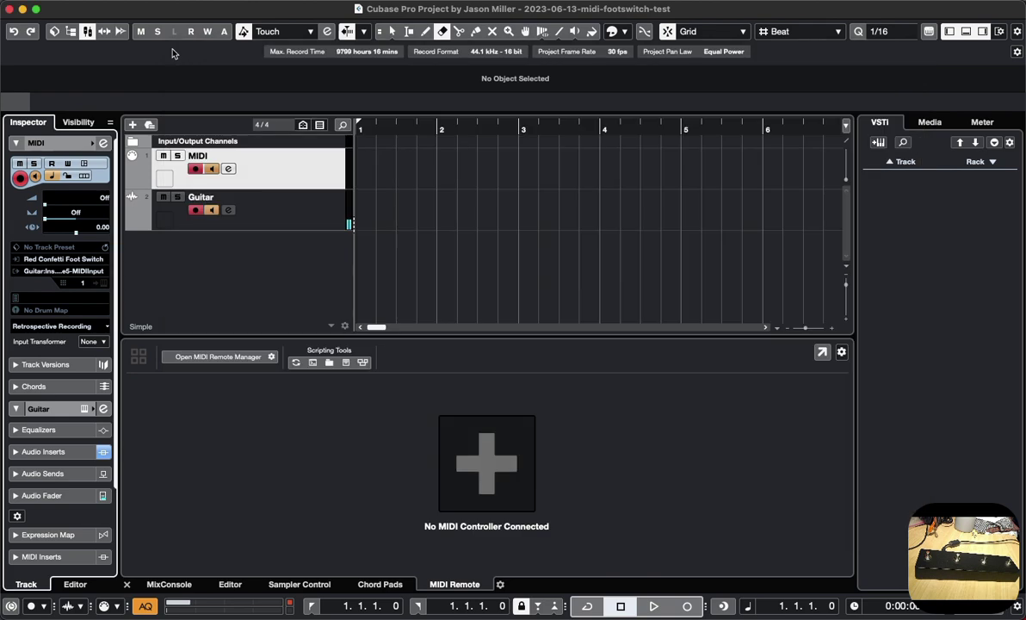
click(291, 207)
click(228, 210)
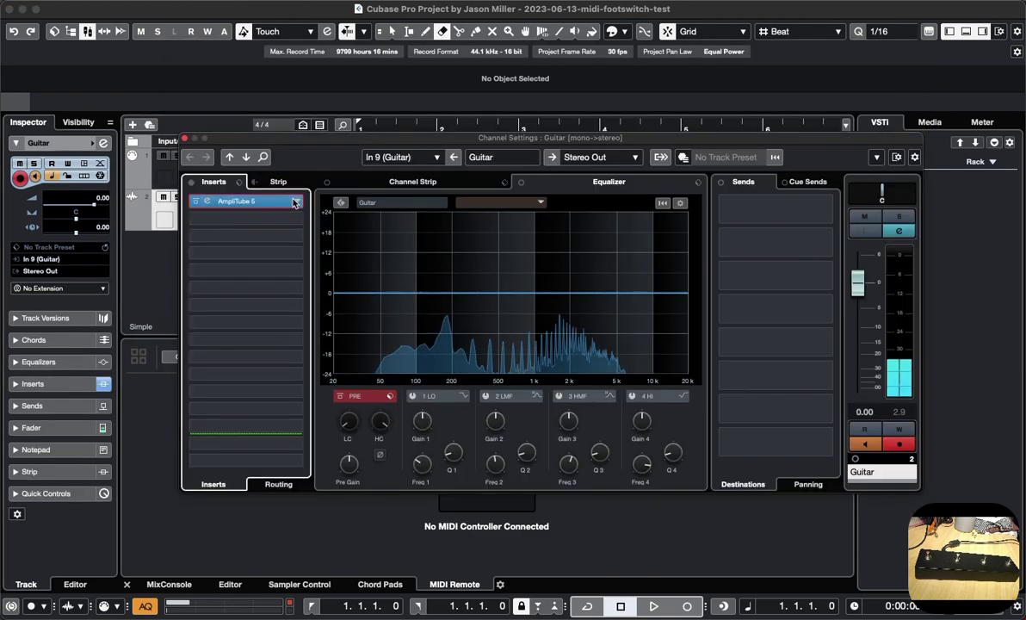
click(287, 201)
click(254, 322)
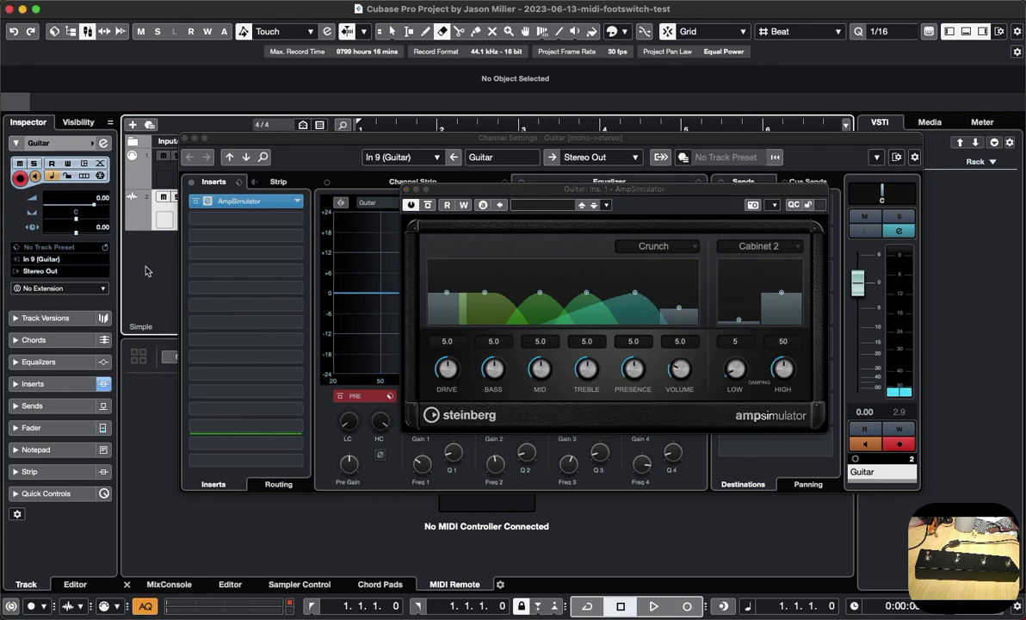
- Check the MIDI track's available output destinations without changing the routing, and close its channel settings
click(164, 170)
click(50, 271)
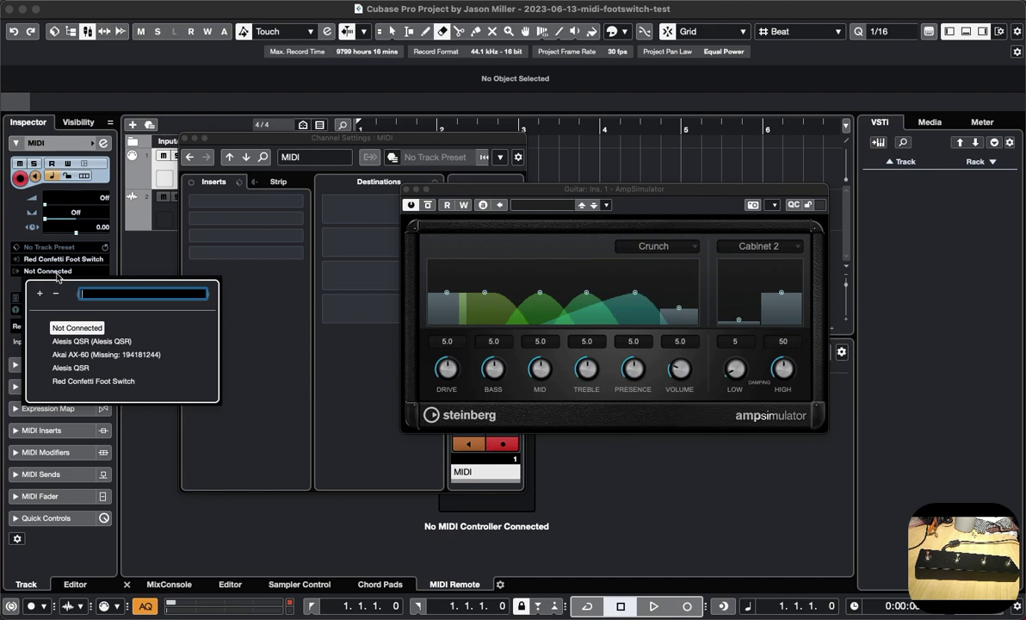
click(270, 320)
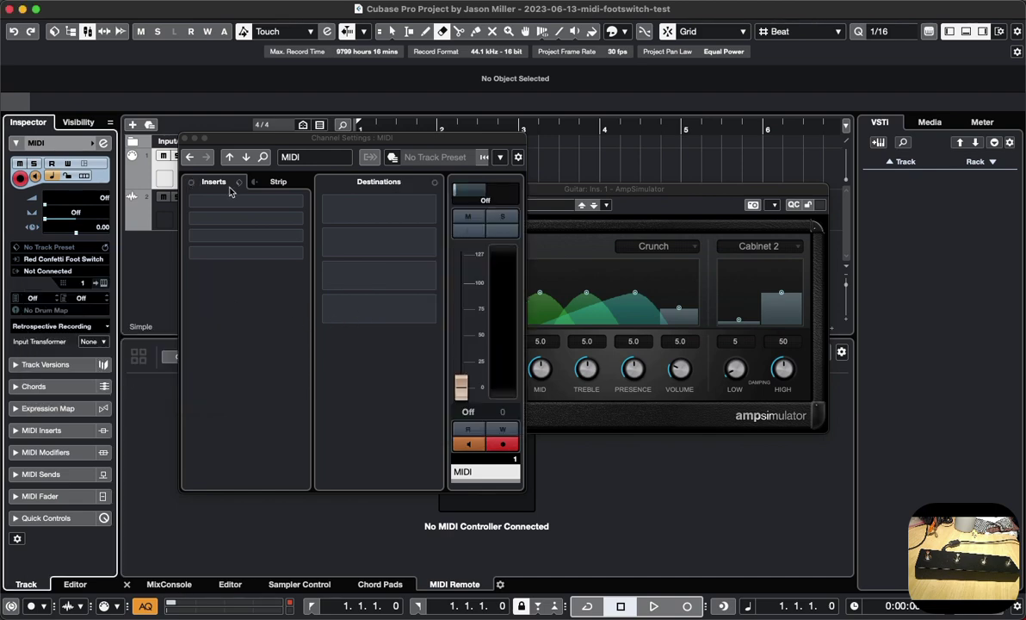
click(185, 140)
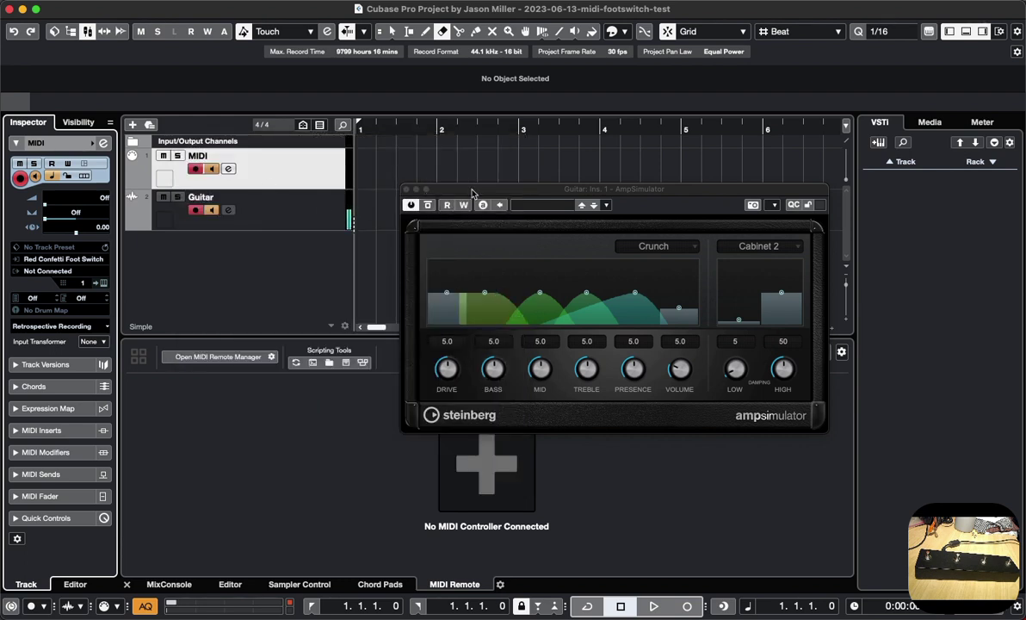
- Look at the controller list in the MIDI Remote Manager, and close it together with the AmpSimulator window
drag(628, 184, 756, 71)
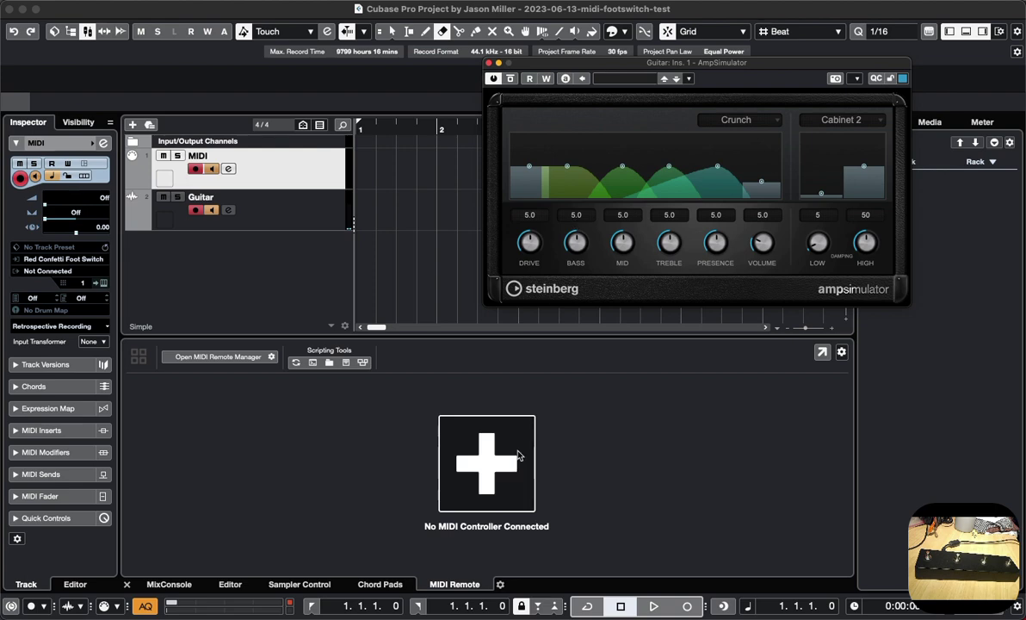
click(218, 357)
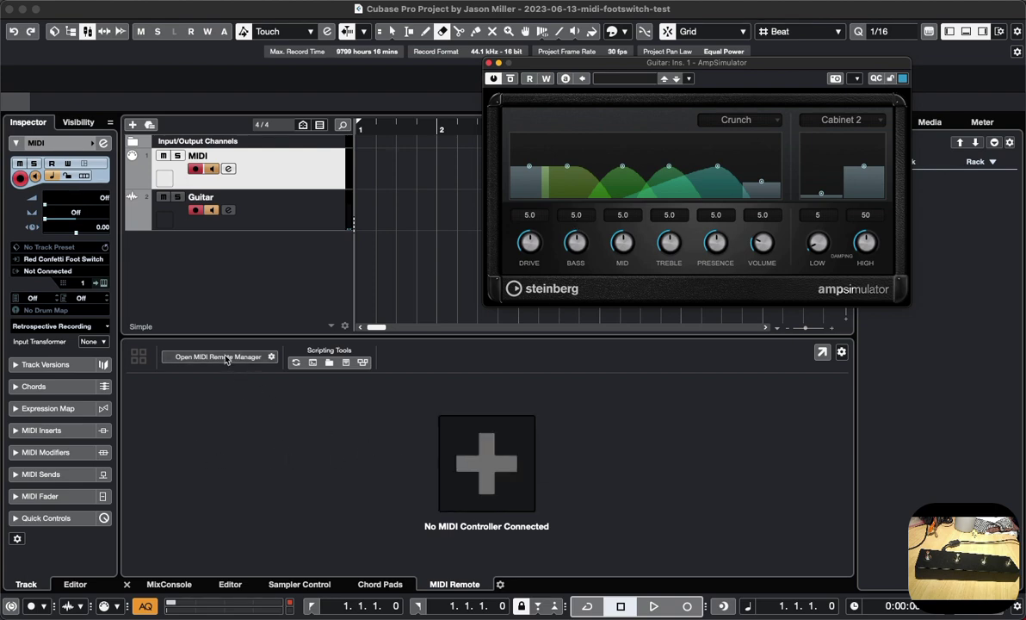
drag(756, 62, 450, 26)
drag(873, 142, 713, 277)
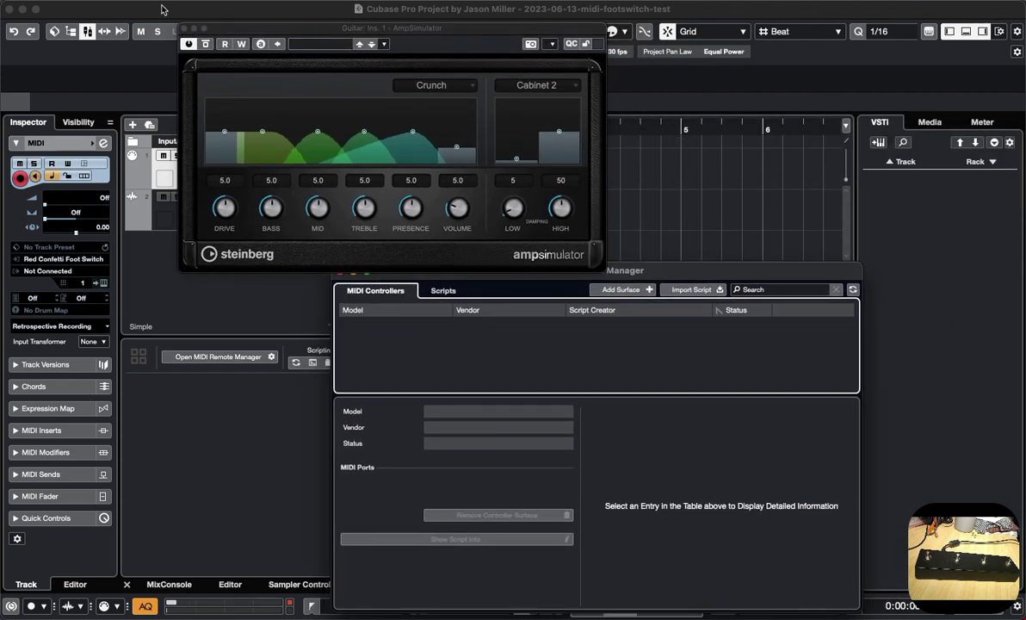
click(183, 28)
click(340, 273)
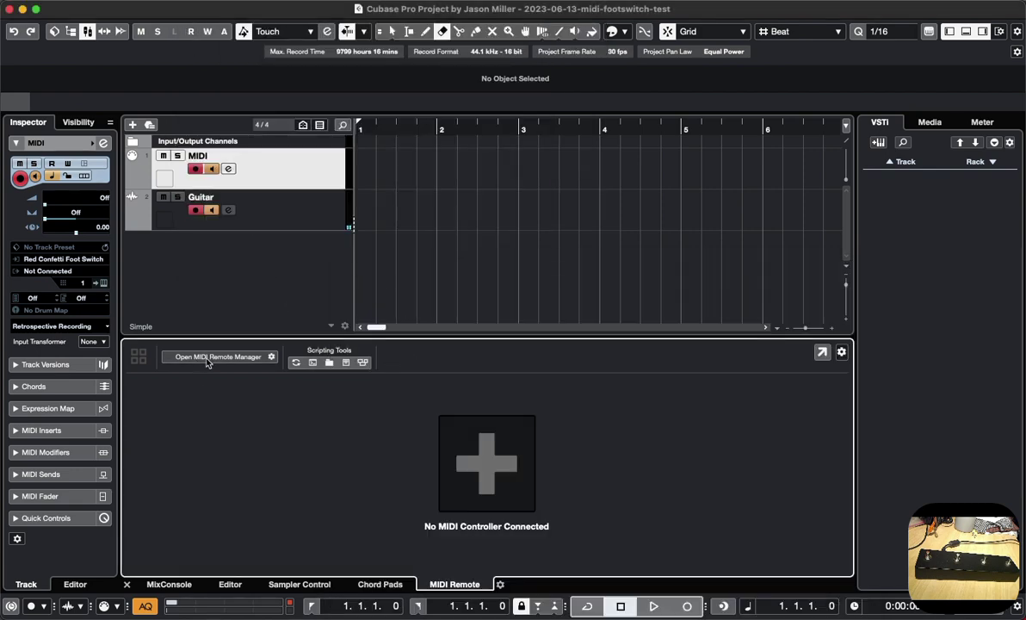
- Select the Guitar track, enable the redconfetti Foot Switch controller script in the MIDI Remote Manager, and close the manager
click(290, 224)
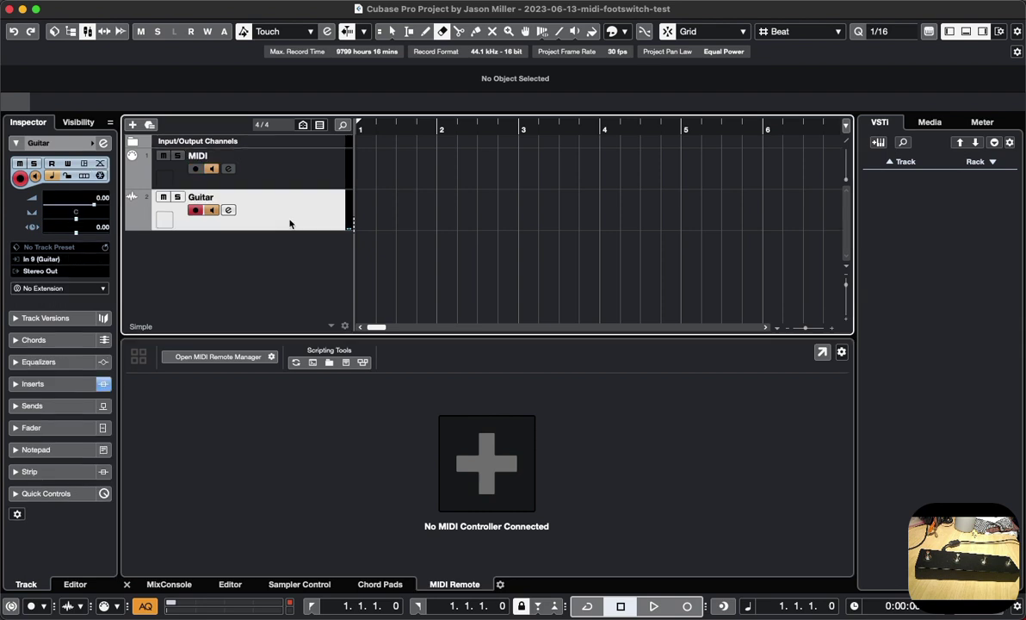
click(218, 356)
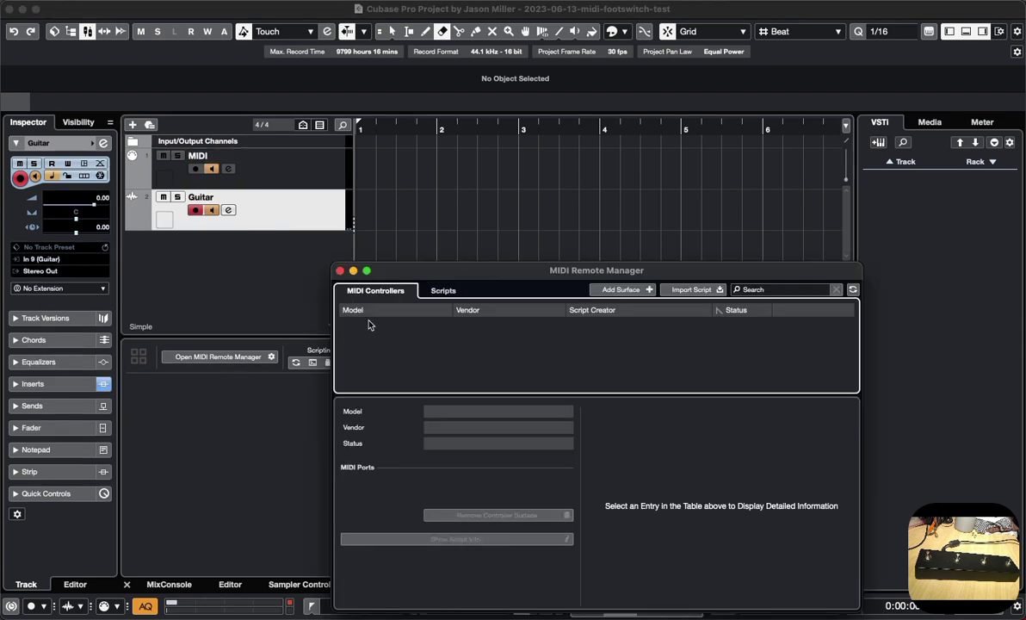
click(471, 216)
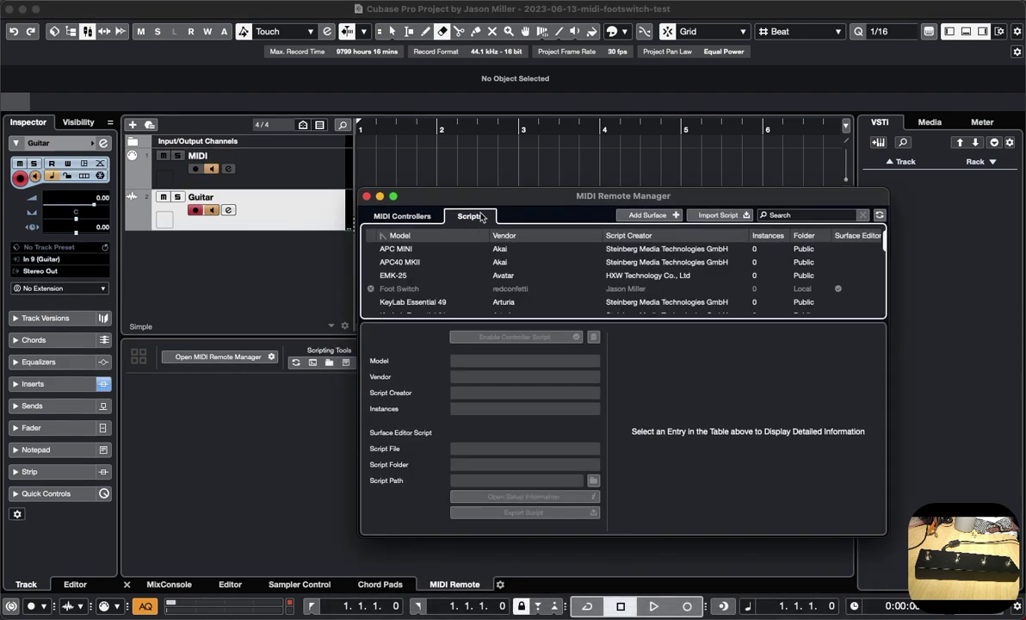
click(408, 289)
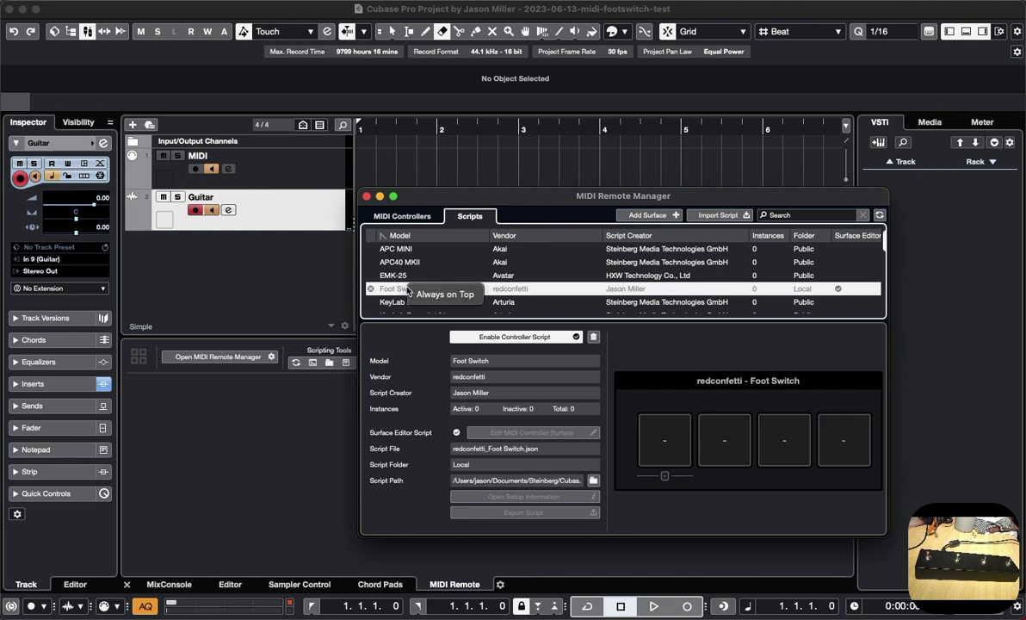
click(503, 338)
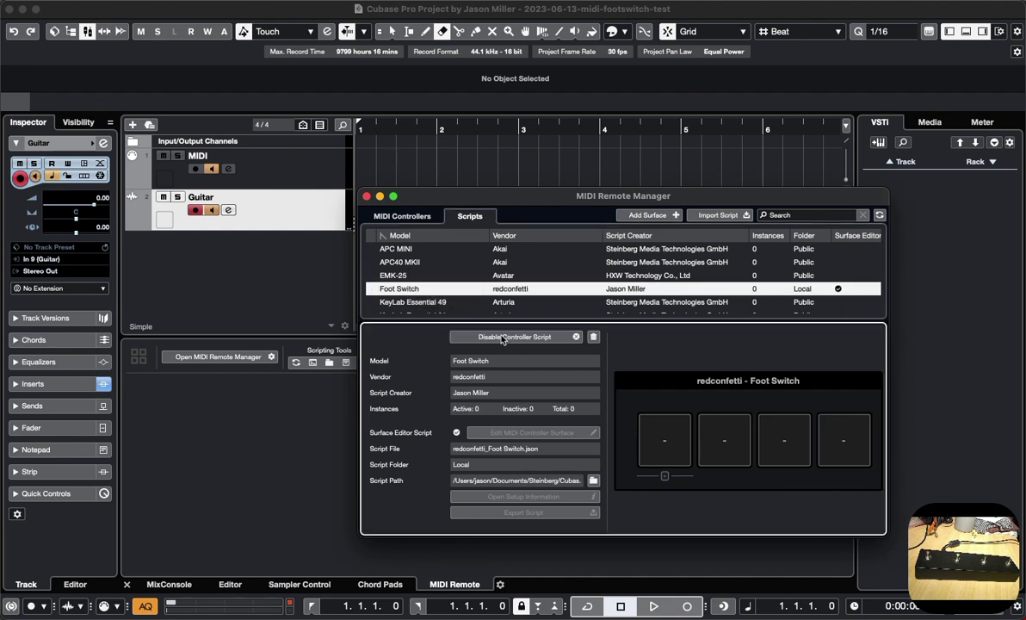
click(366, 196)
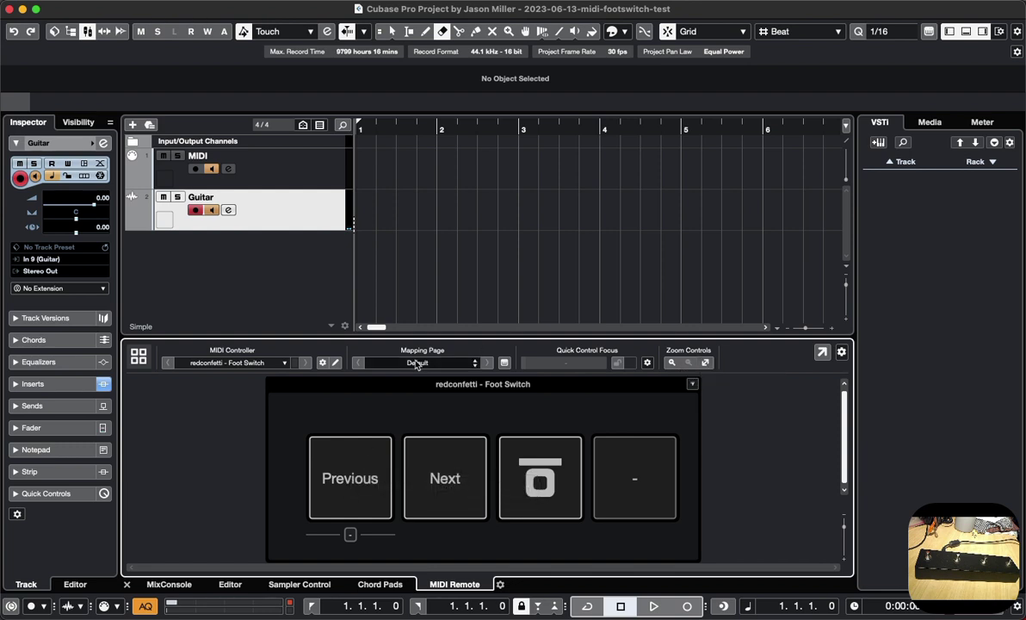
- Review the Previous, Next and Bypass Plug-in mappings in the Mapping Assistant, and select the unassigned fourth foot-switch control
click(443, 366)
click(442, 366)
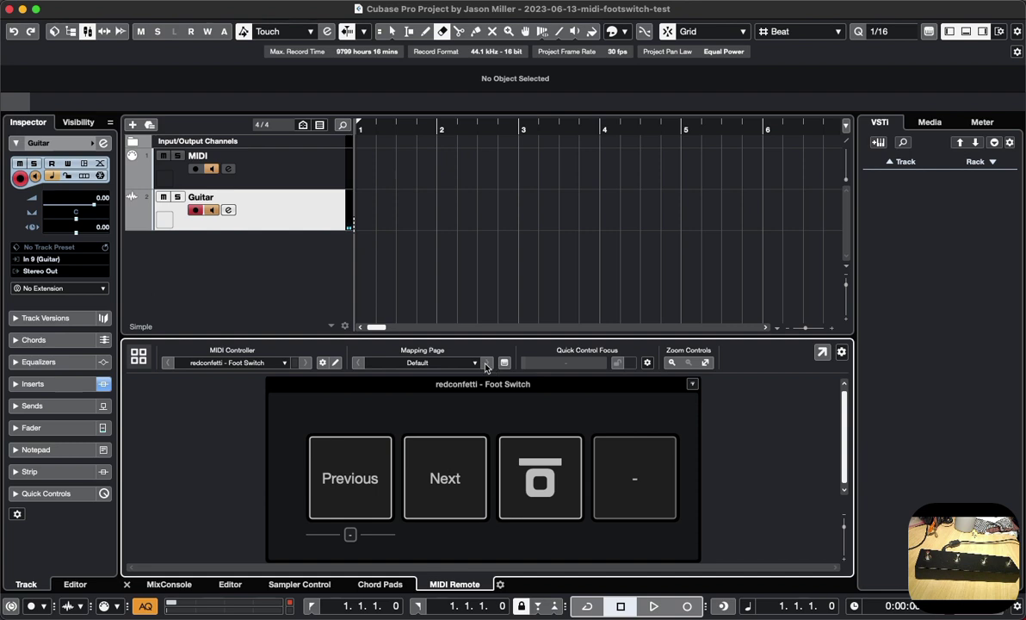
click(504, 363)
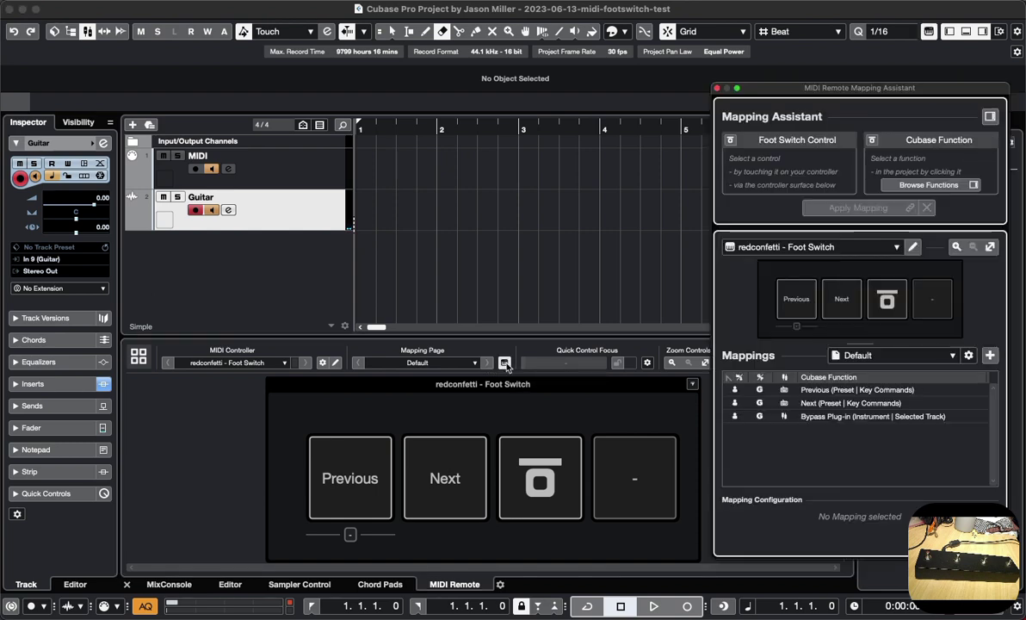
click(816, 393)
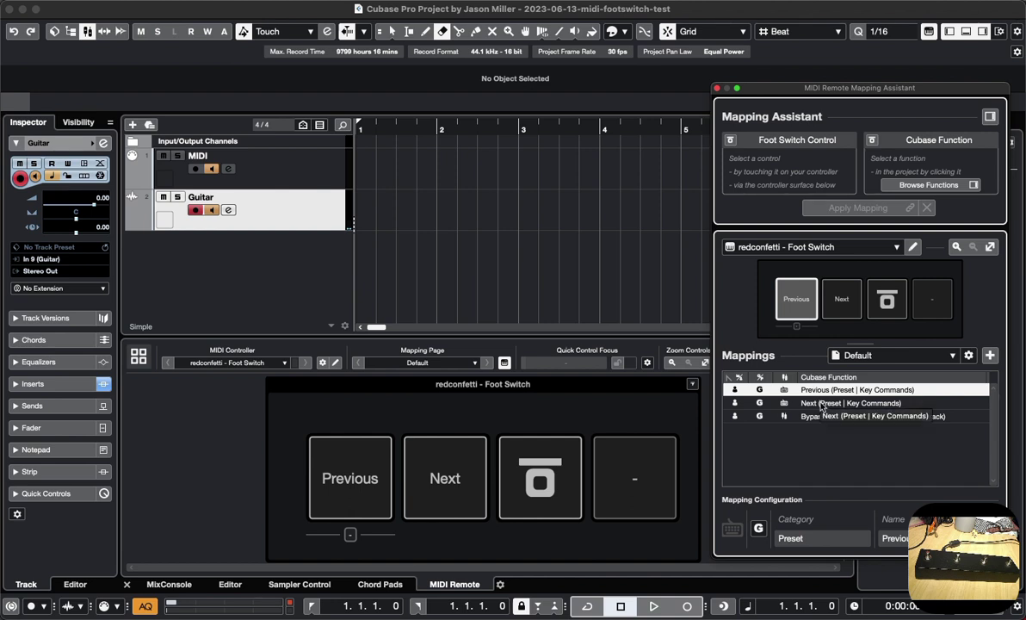
click(821, 403)
click(821, 419)
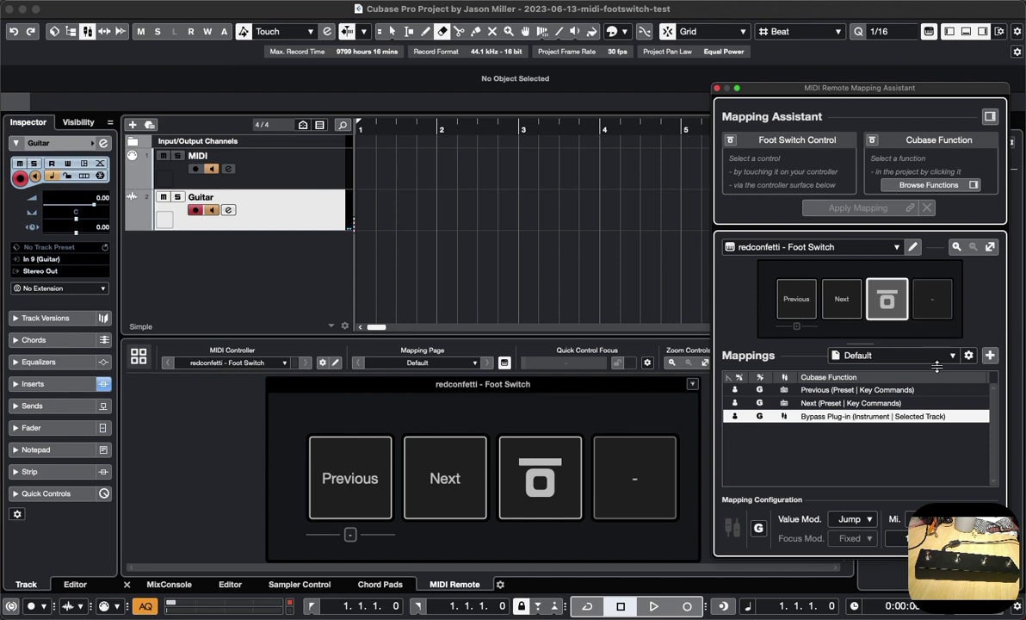
click(934, 317)
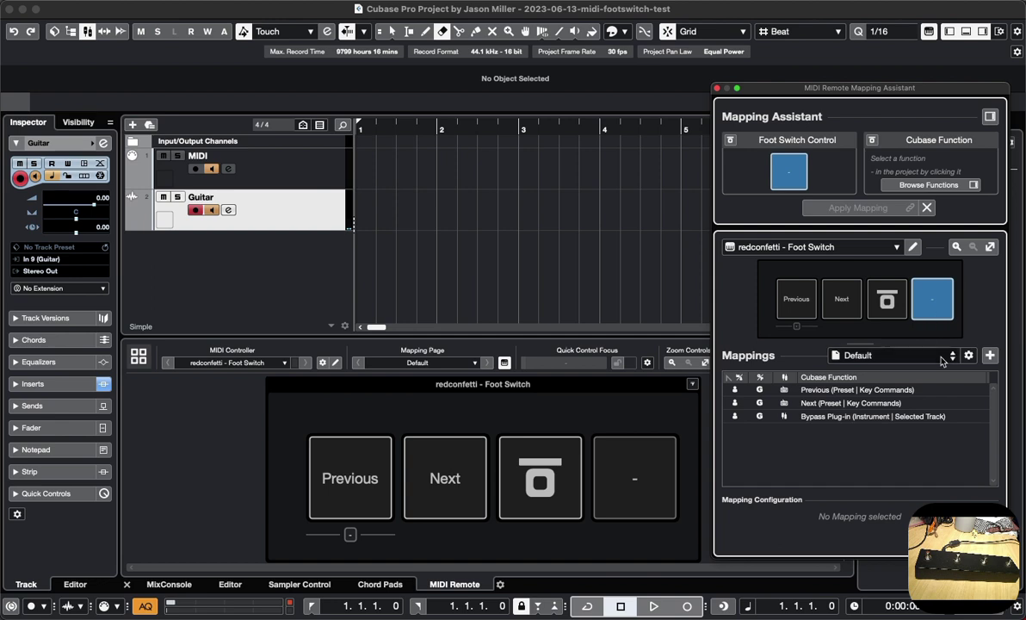
click(990, 358)
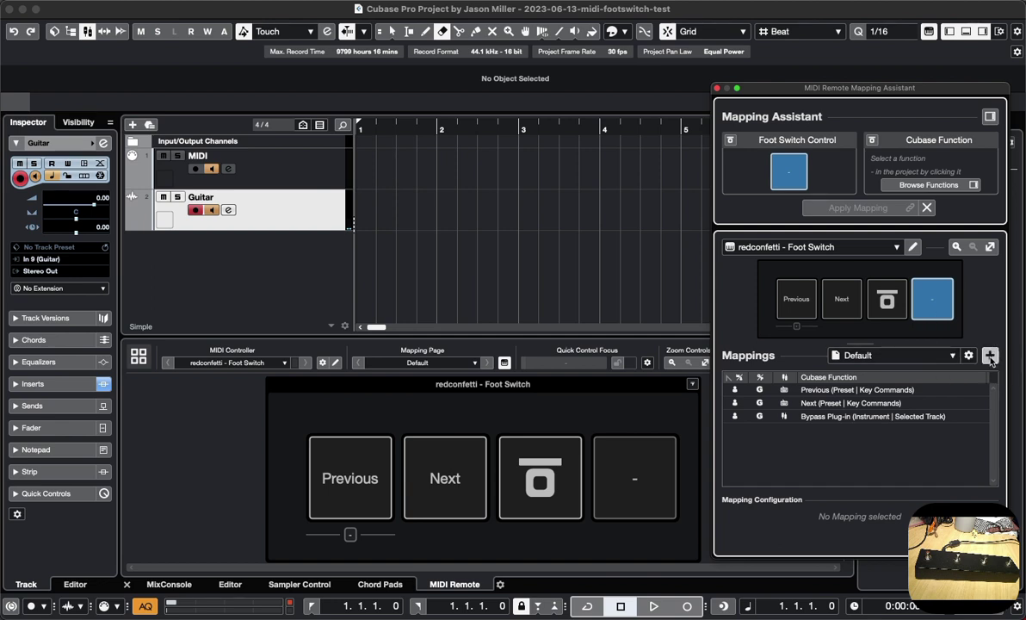
key(Escape)
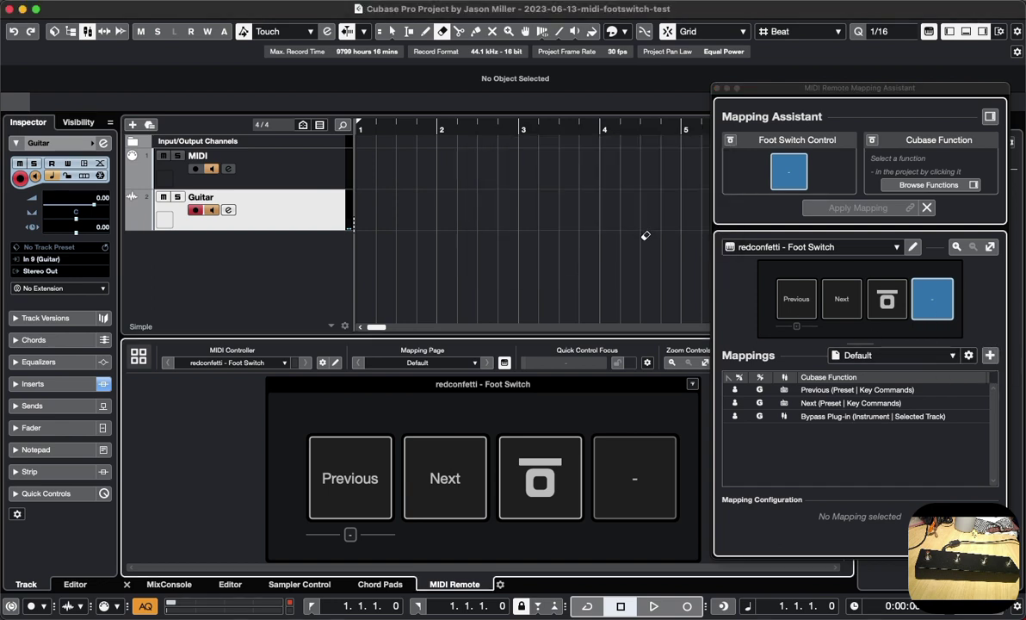
click(953, 358)
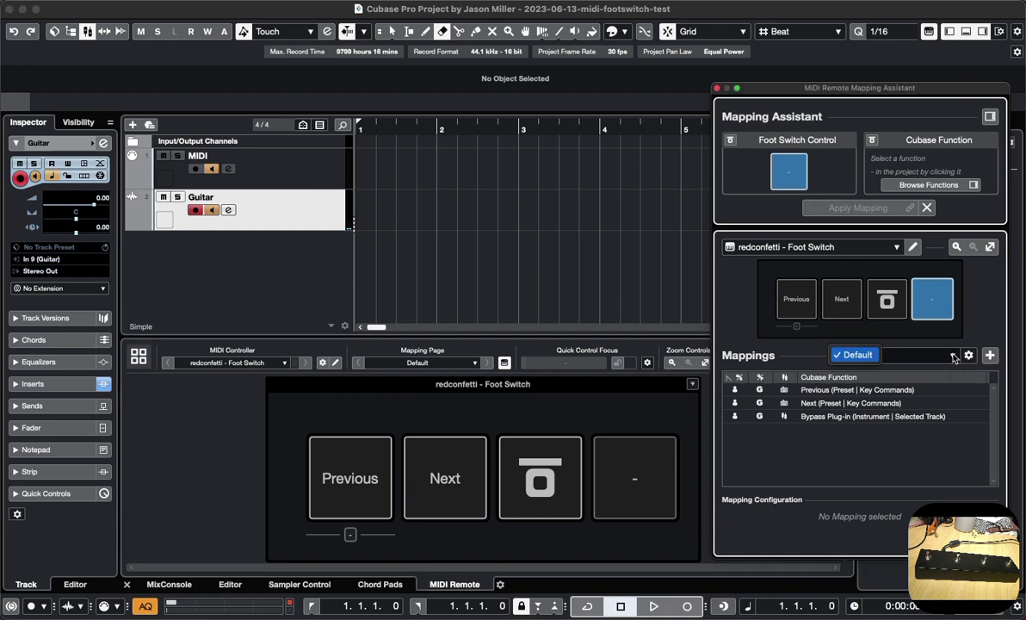
click(968, 356)
click(968, 355)
click(855, 463)
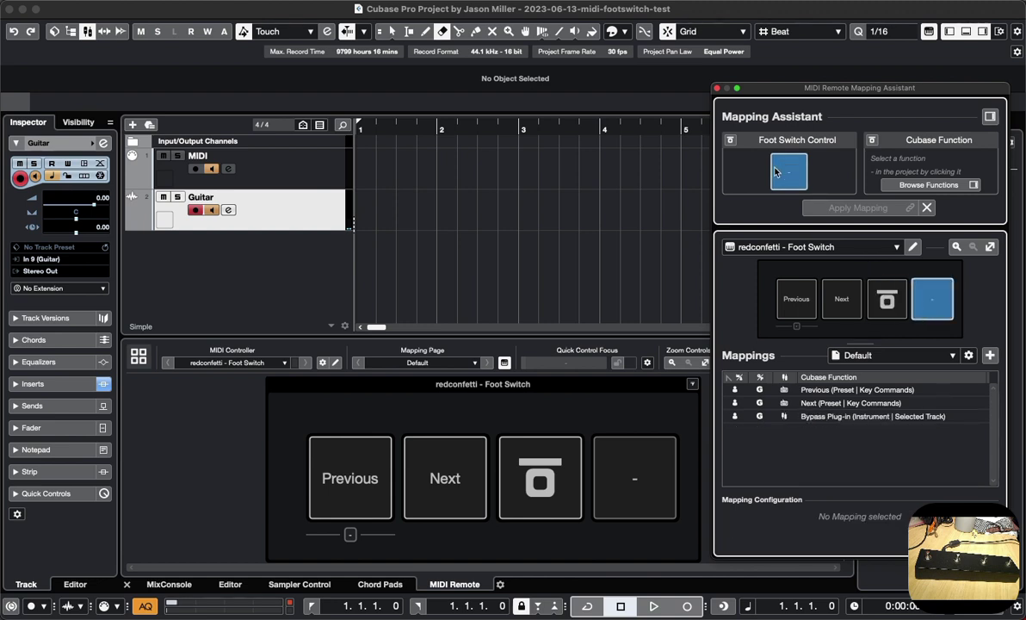
- Find the Transport key command StartStop by searching the Functions Browser for "start", and map it to the selected fourth foot-switch control
click(947, 185)
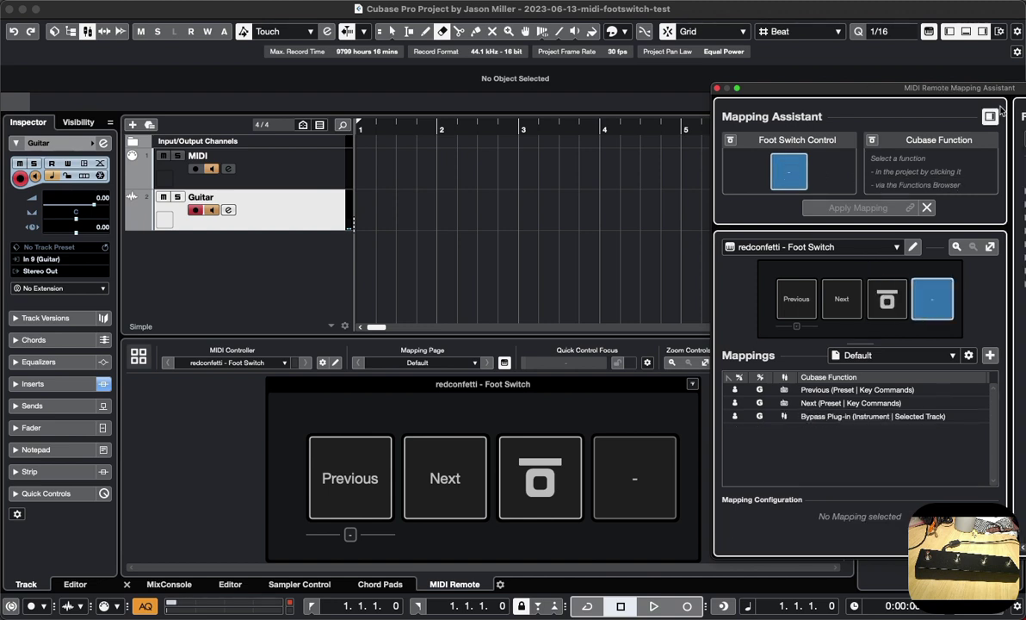
drag(911, 86, 605, 69)
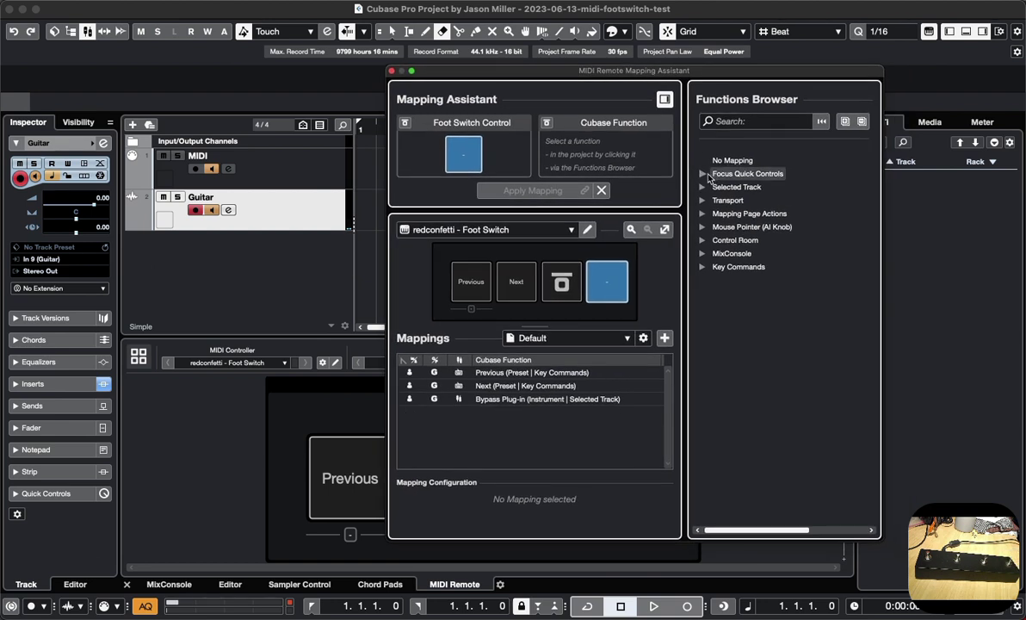
click(702, 201)
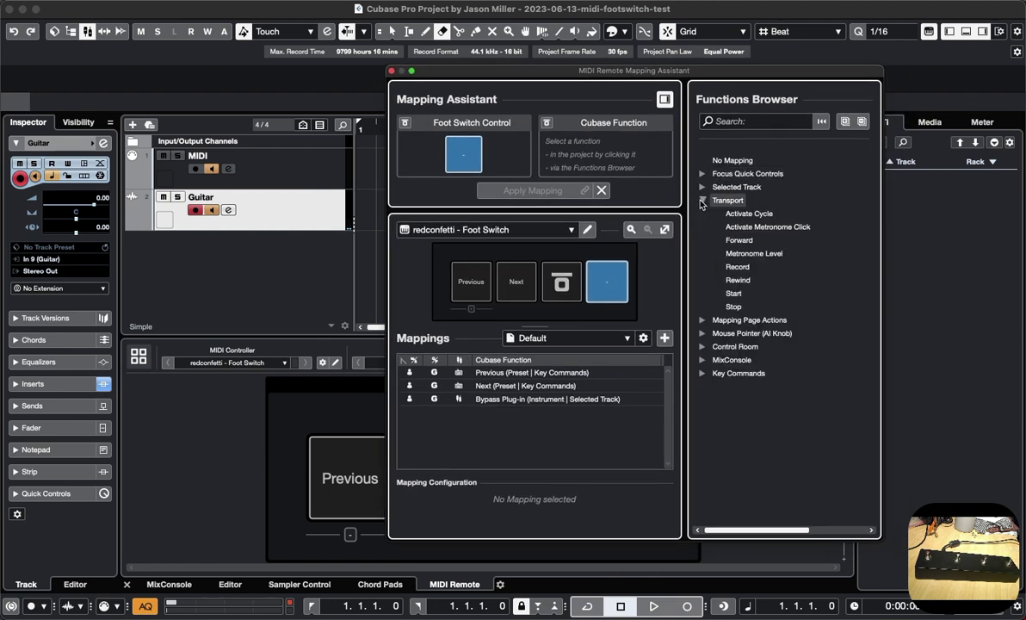
click(751, 121)
text(start)
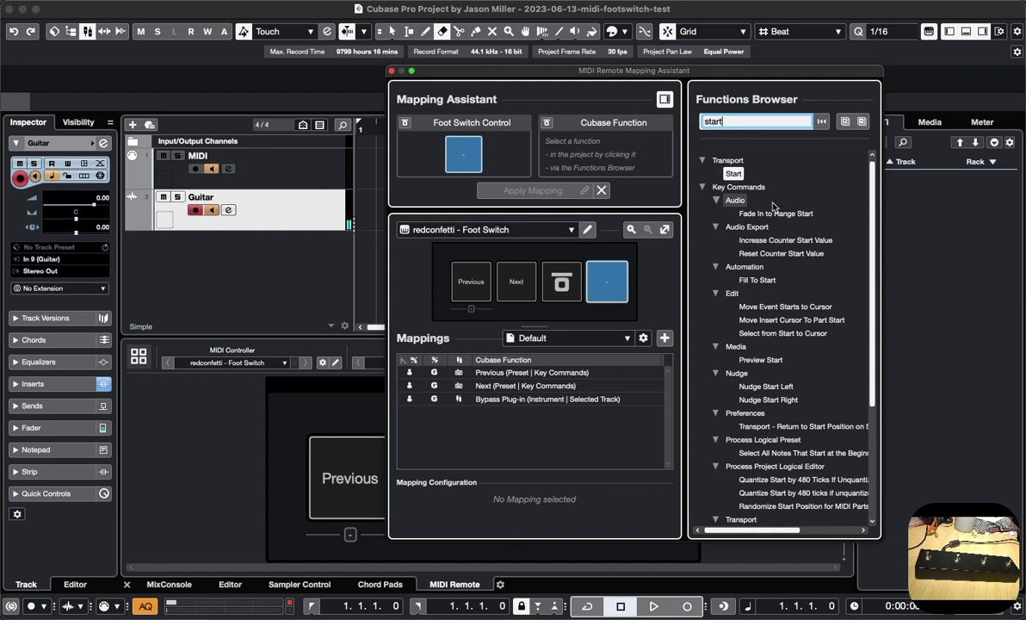
scroll(815, 214, down, 5)
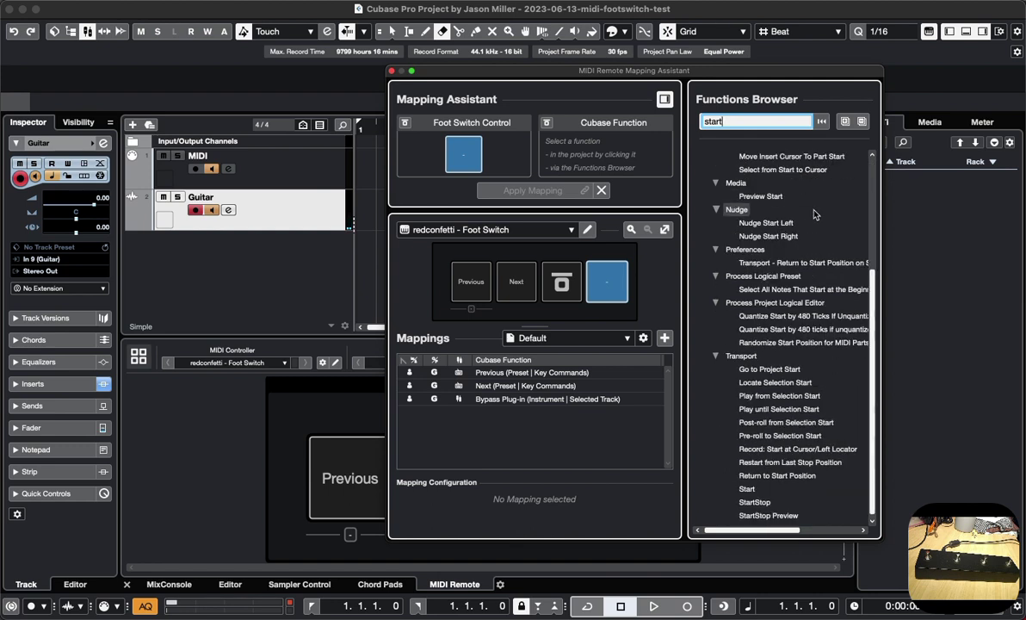
click(754, 502)
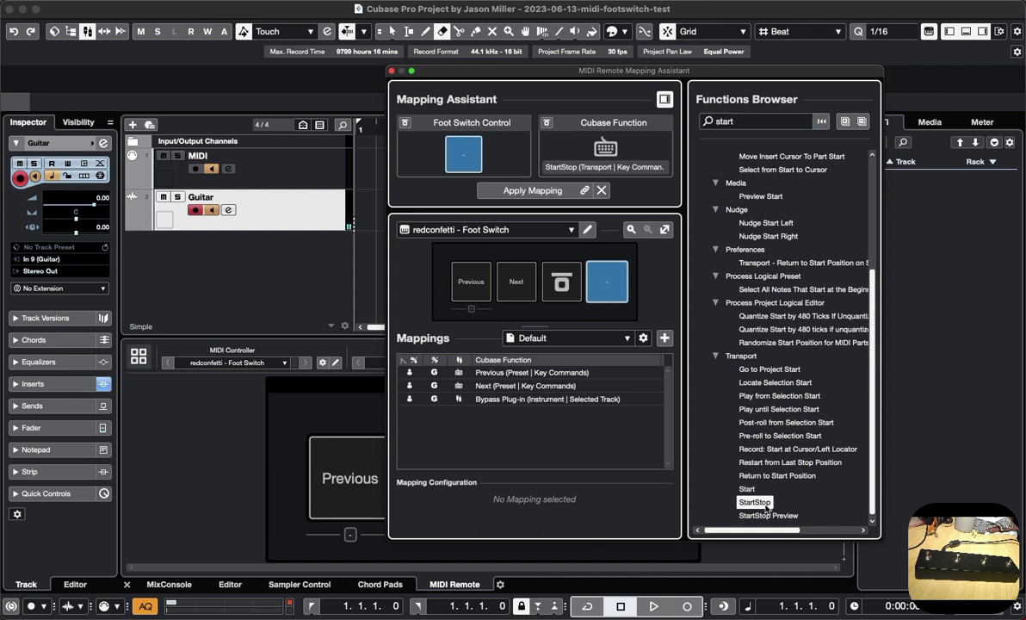
click(533, 190)
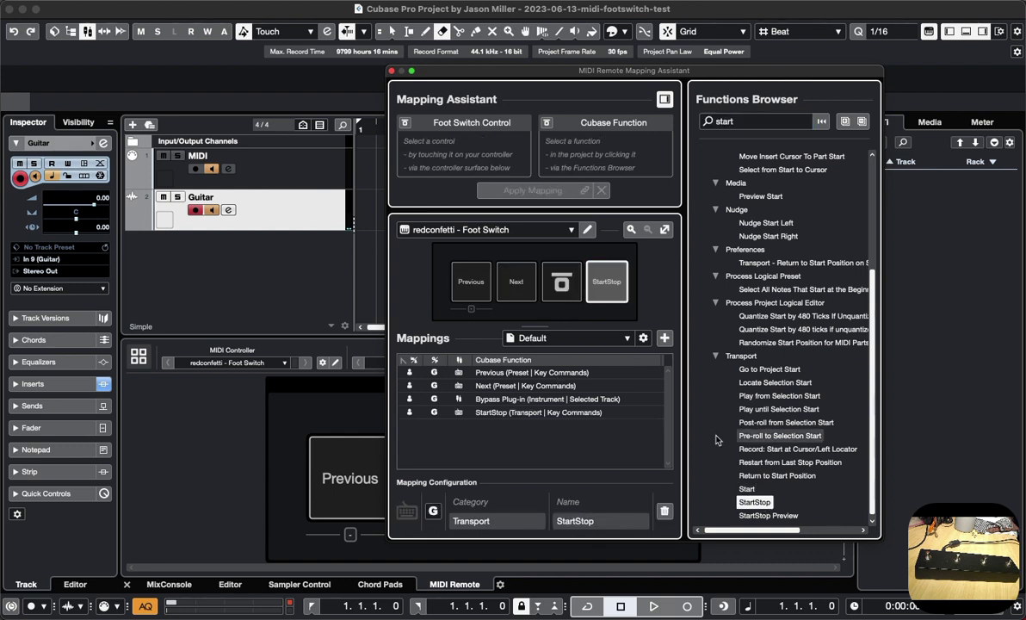
- Review the StartStop mapping against the Start and StartStop functions, and close the Mapping Assistant
click(506, 414)
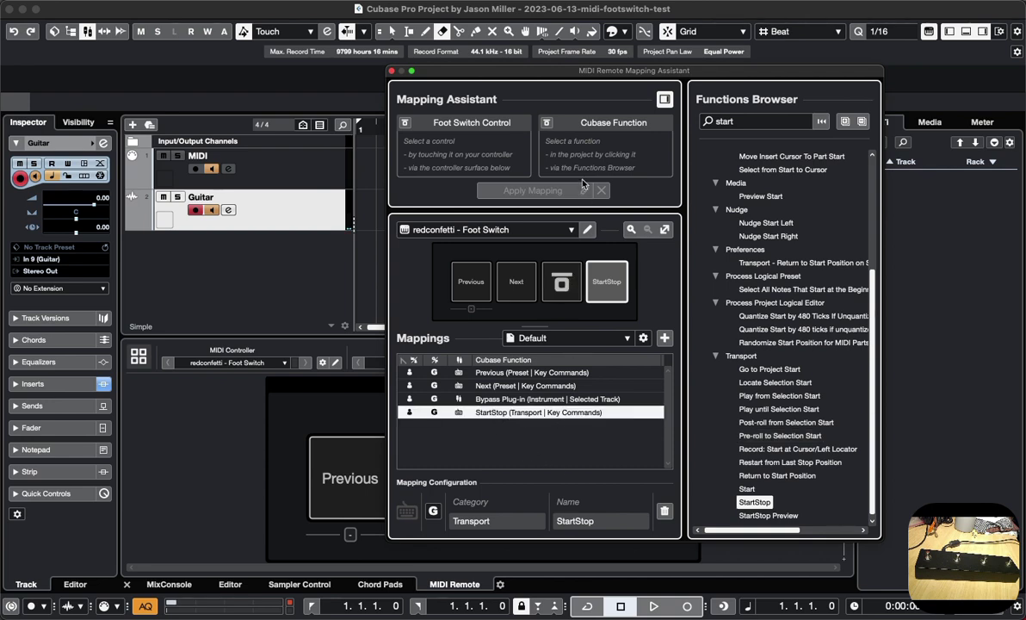
click(746, 488)
click(754, 502)
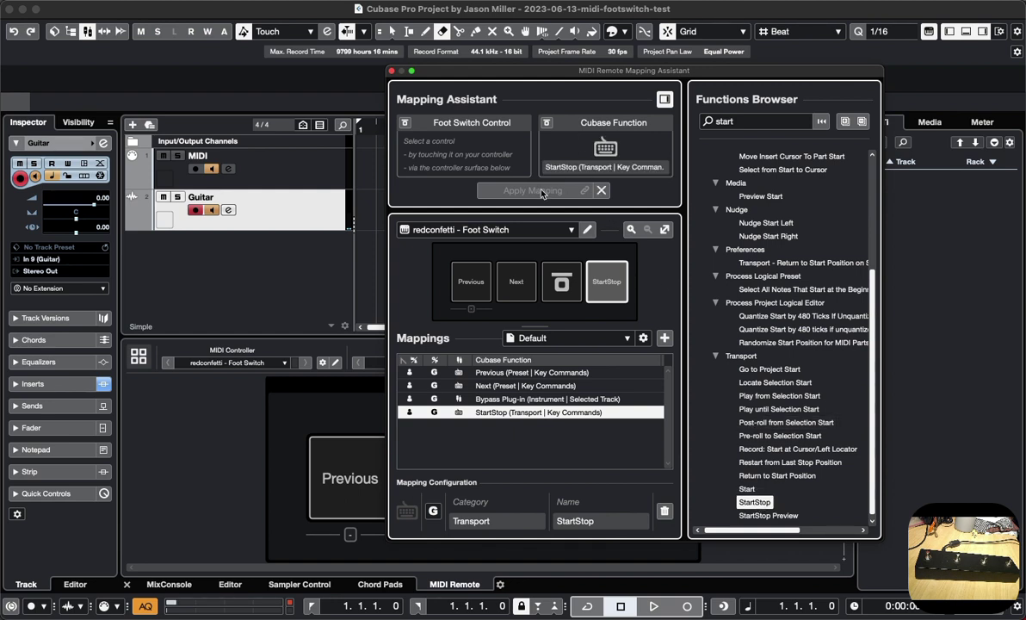
click(392, 71)
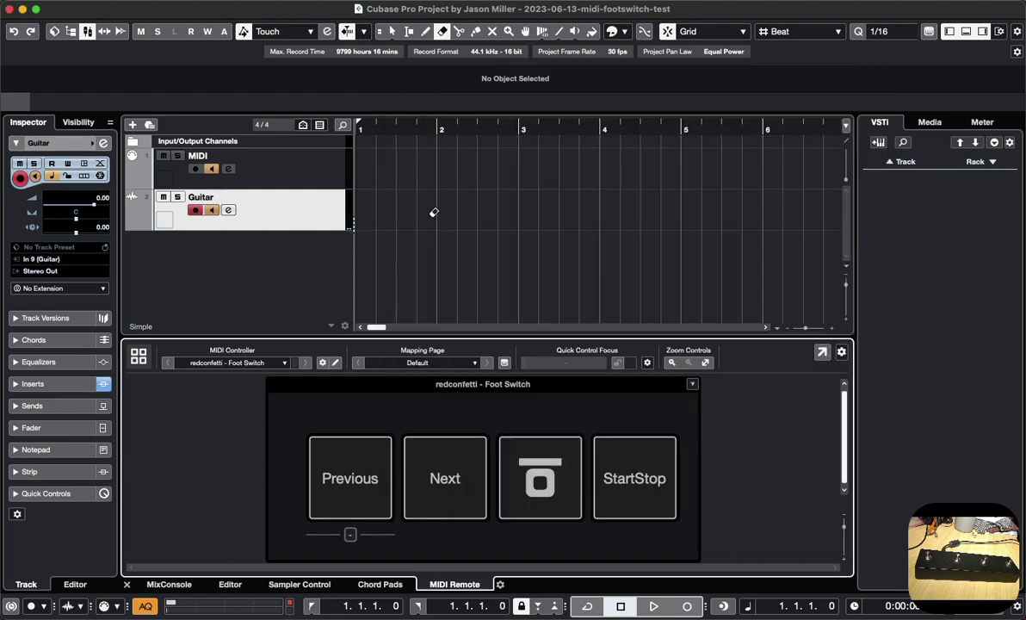
- Test starting, rewinding and stopping the transport, and look at the Guitar track's channel settings
key(space)
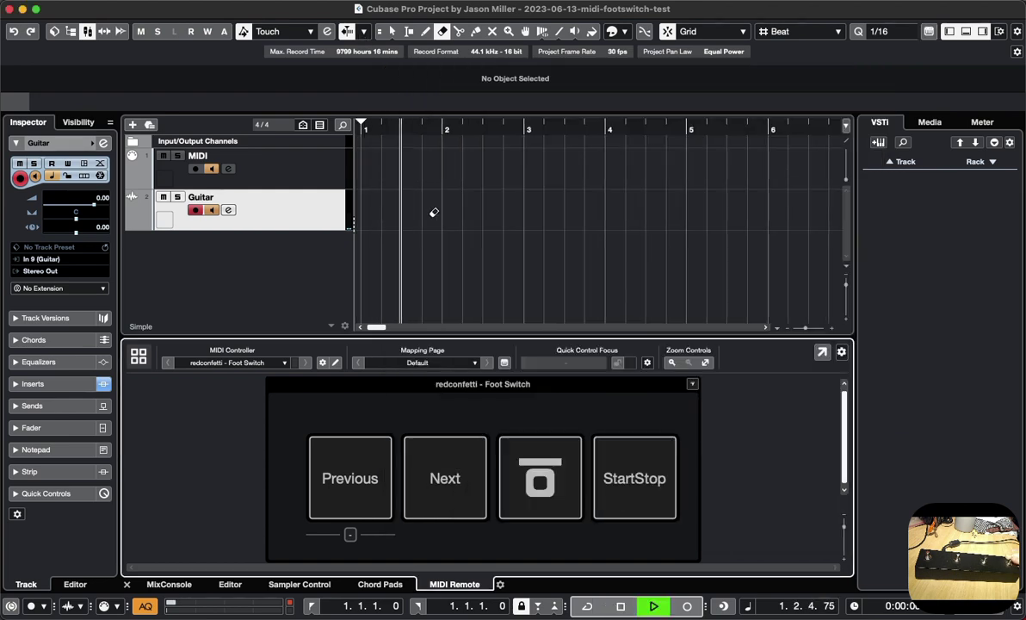
key(KP_Decimal)
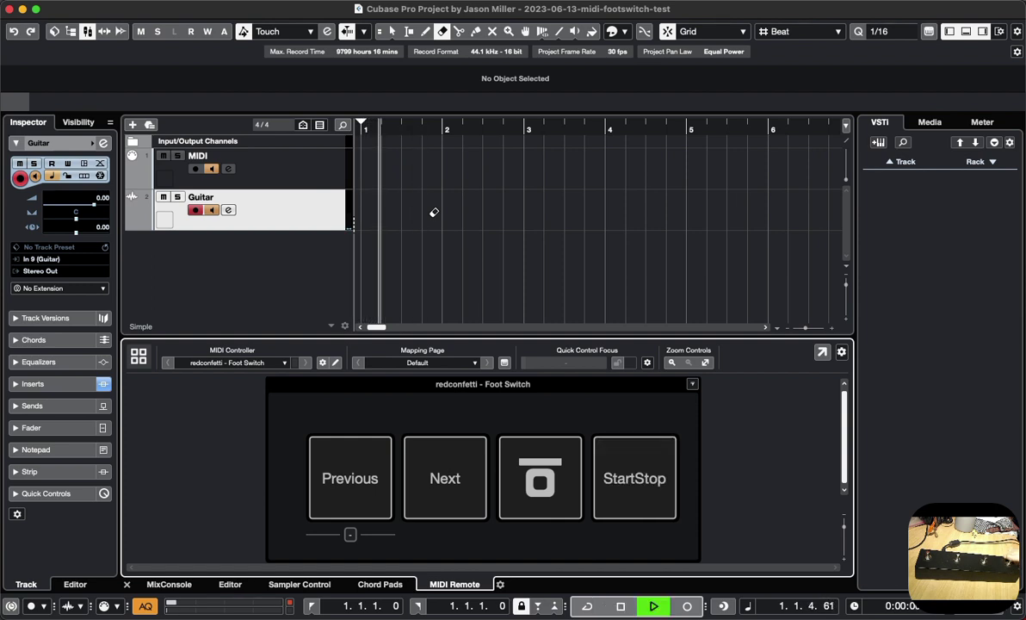
key(space)
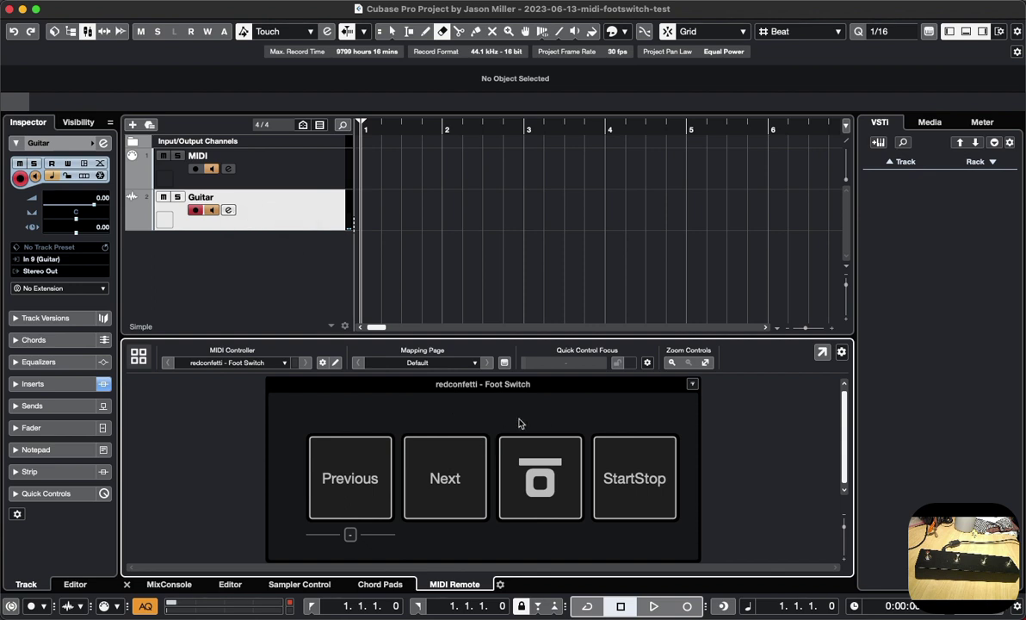
click(229, 210)
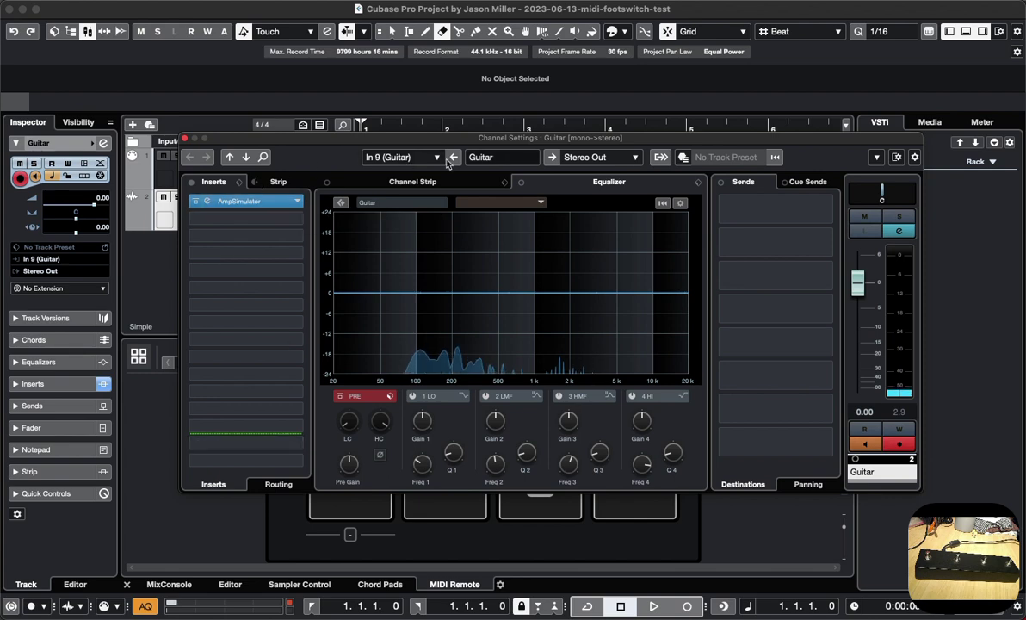
click(187, 139)
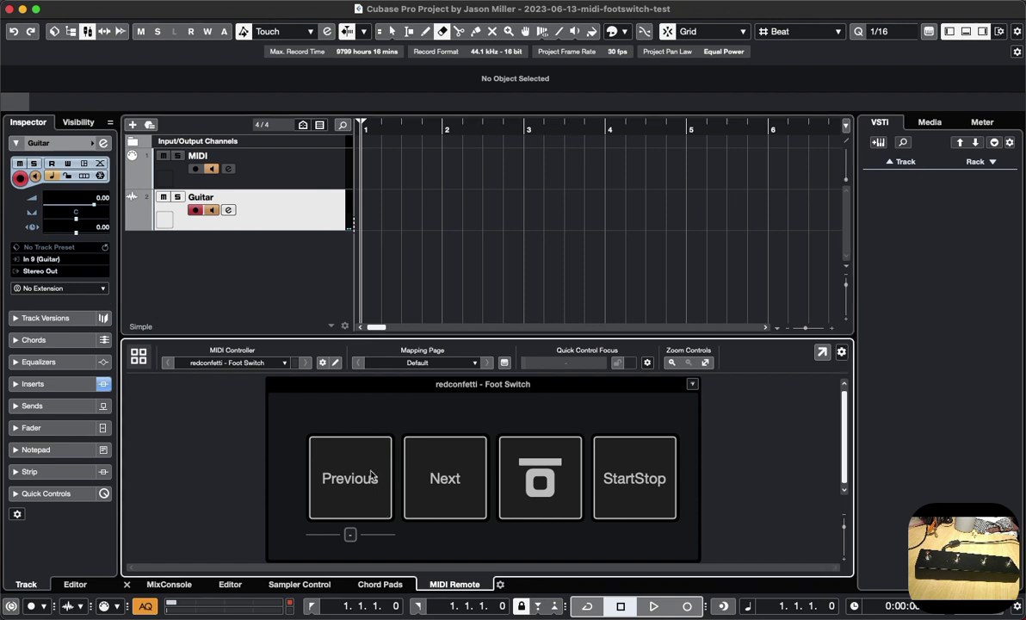
- Examine the Foot Switch's controller details and its script information in the MIDI Remote Manager
click(322, 362)
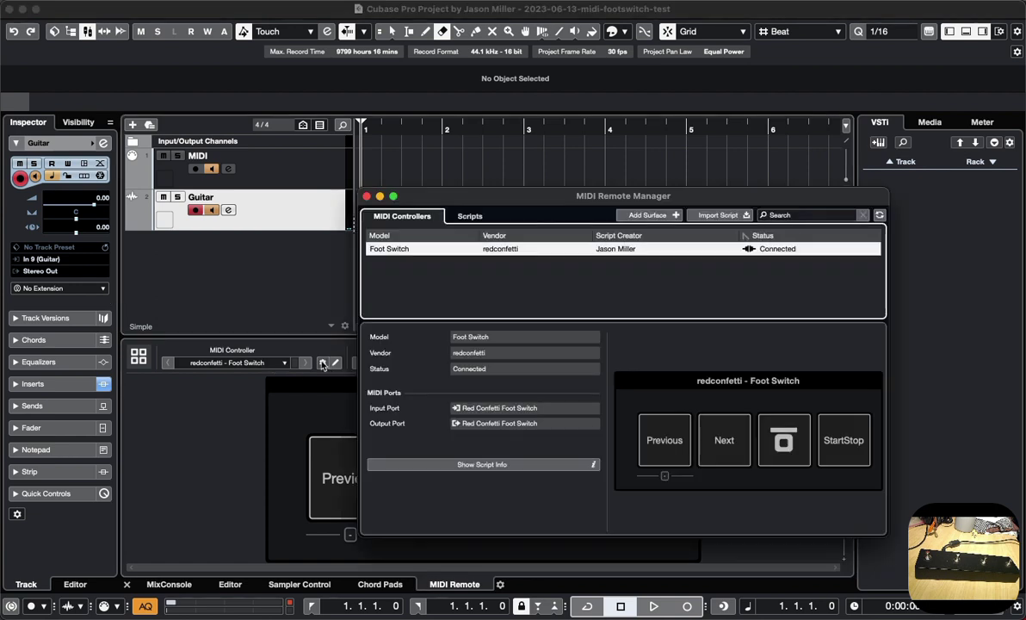
drag(519, 208, 382, 168)
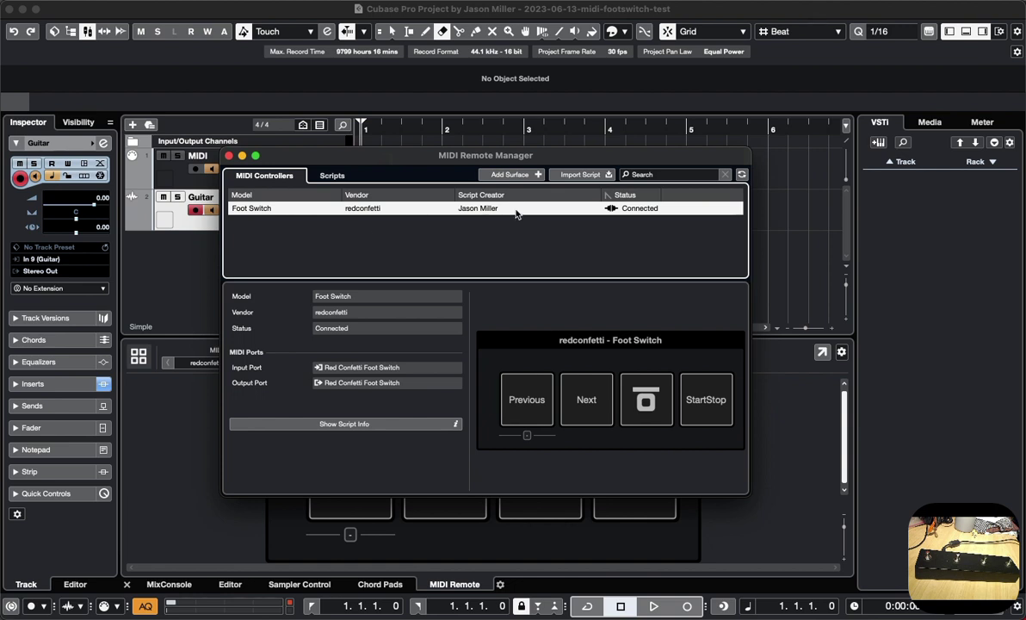
click(539, 345)
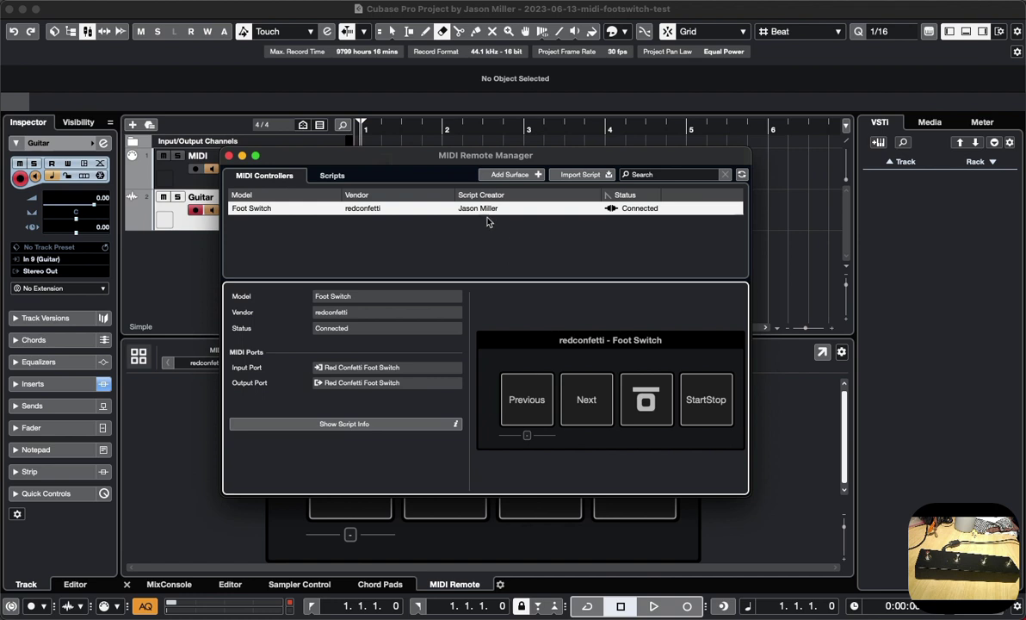
click(335, 176)
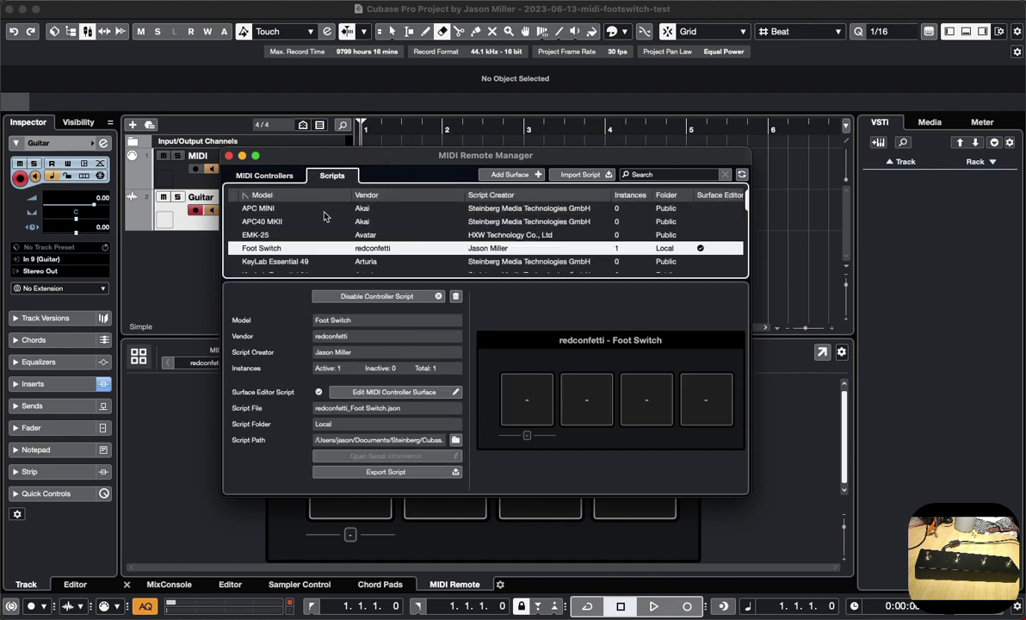
click(489, 351)
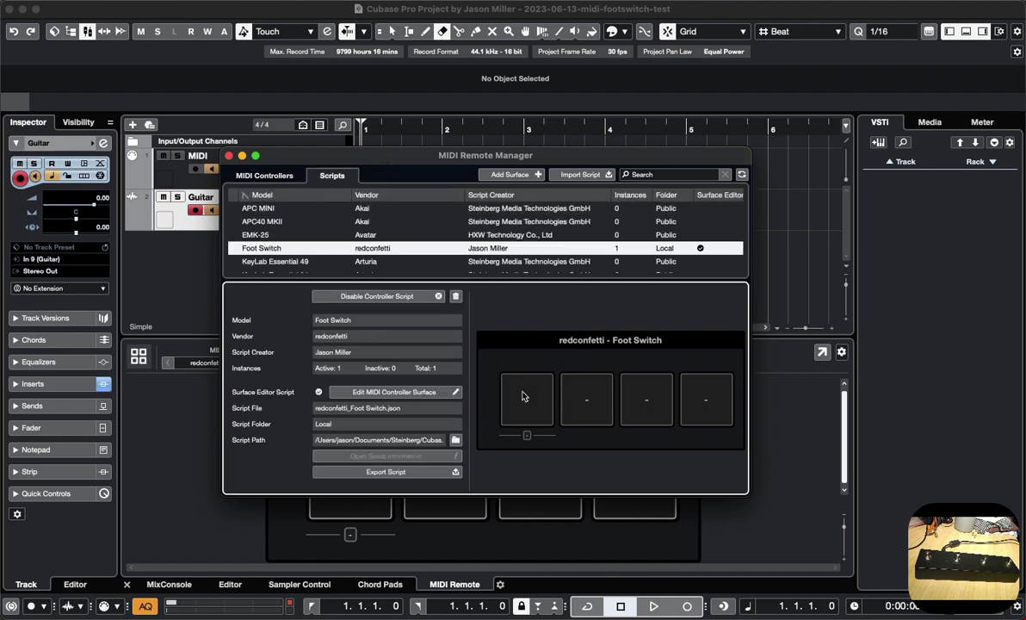
- Open the Foot Switch's MIDI Controller Surface editor, look through the available control types, and leave the editor
click(404, 392)
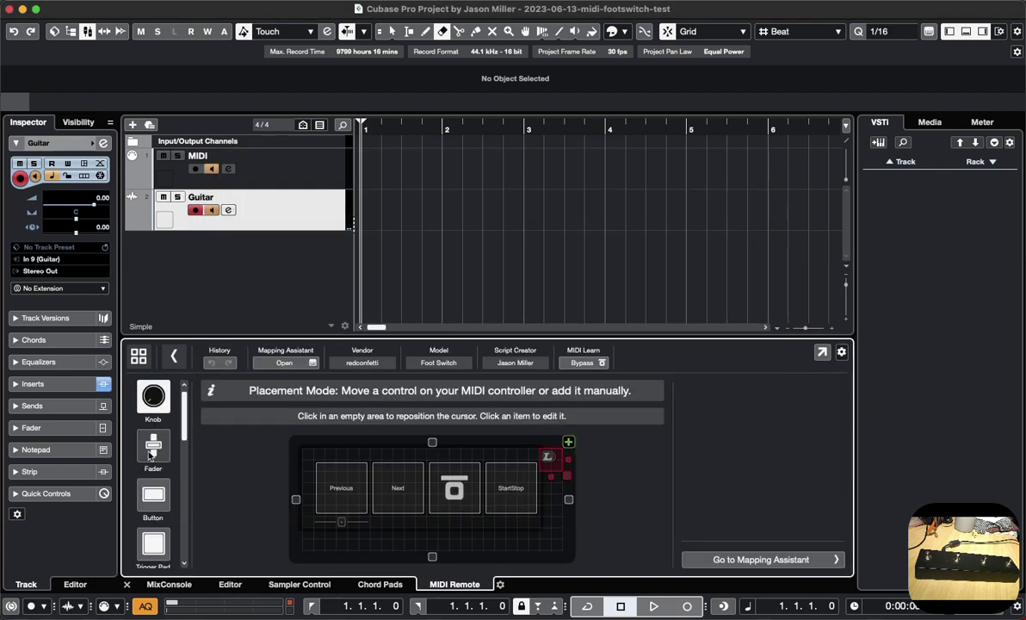
scroll(153, 520, down, 5)
scroll(153, 520, up, 5)
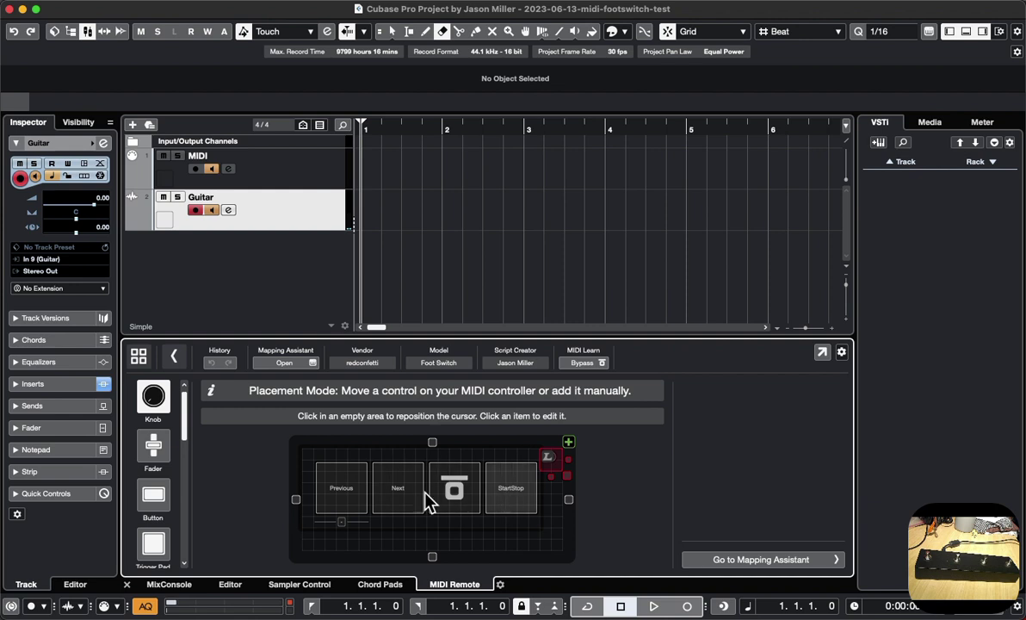
click(174, 356)
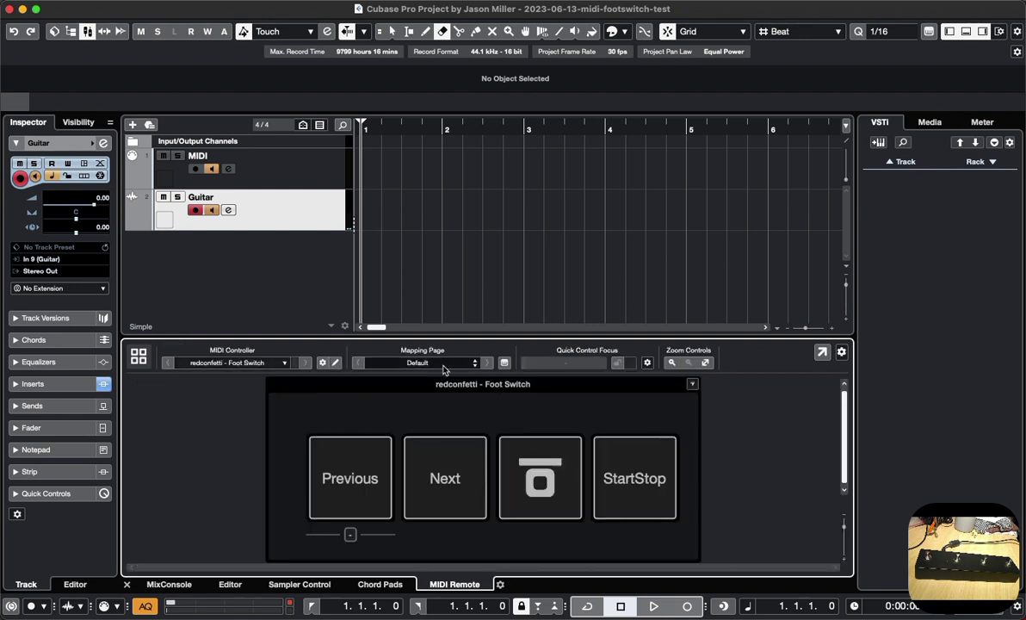
- Examine the Previous control's mapping in the Mapping Assistant and the related Preset key commands in the Functions Browser
click(505, 363)
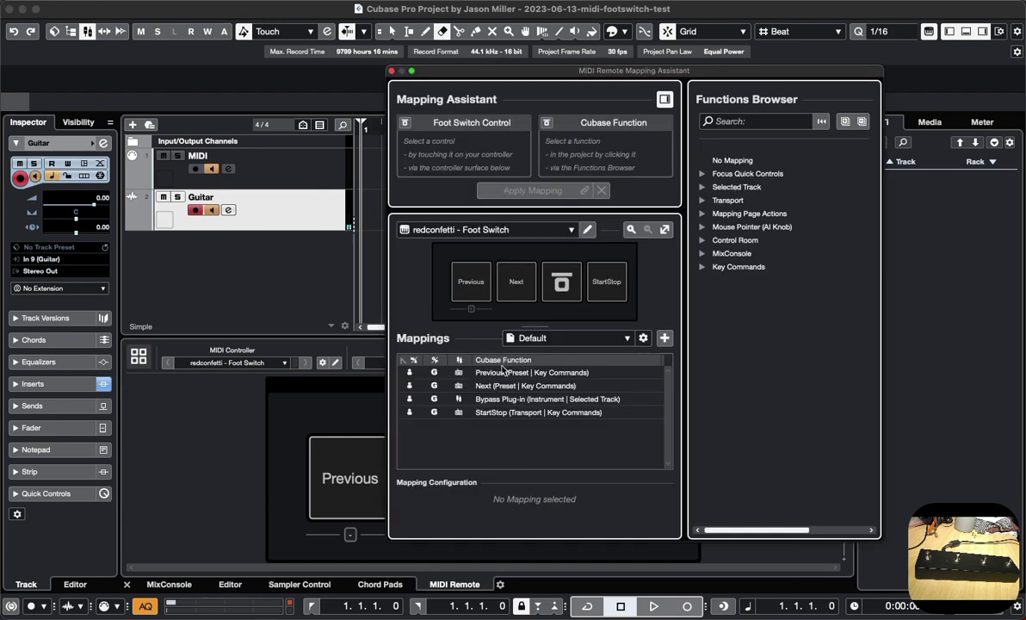
drag(555, 70, 511, 69)
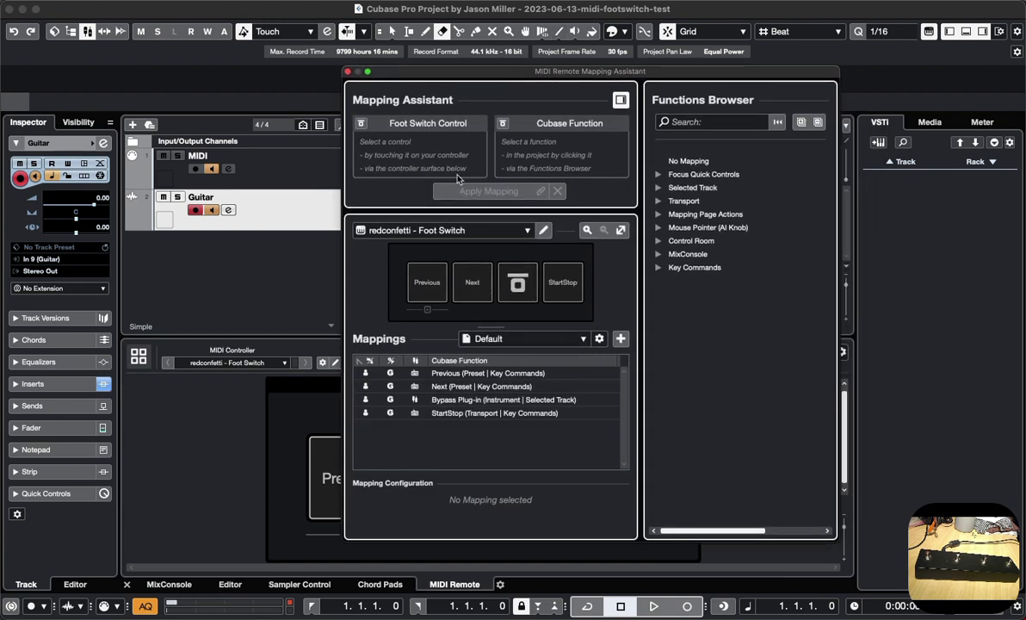
click(433, 277)
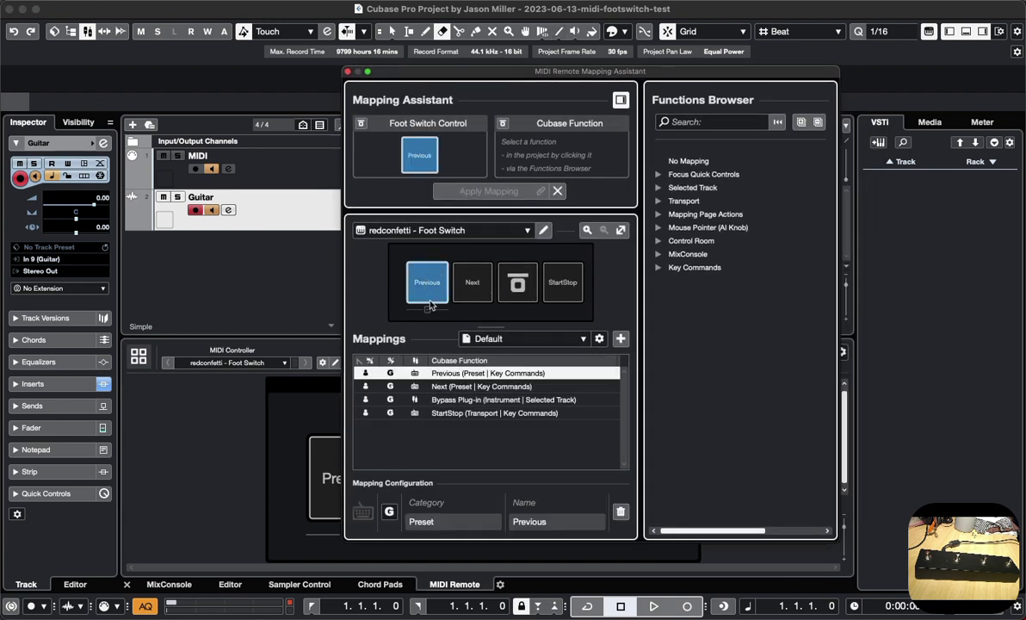
click(448, 376)
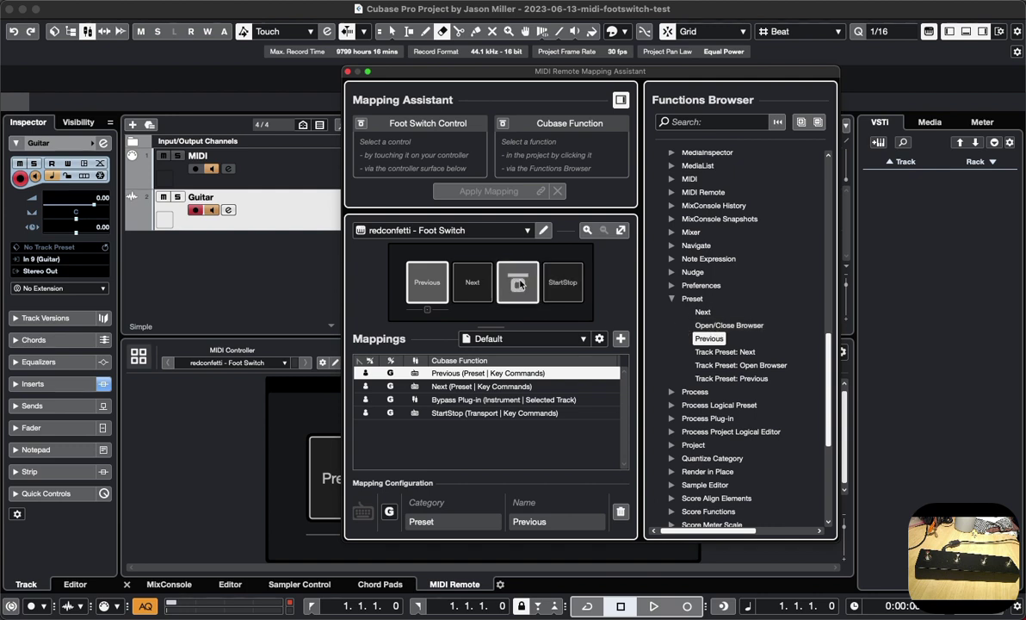
click(715, 329)
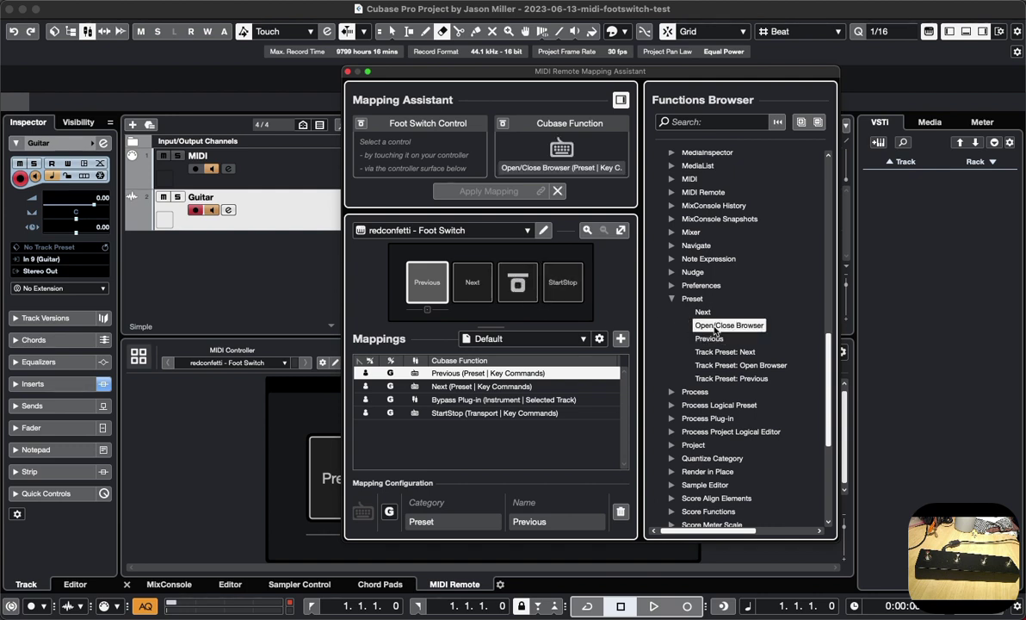
- Map the second foot-switch control to Track Preset: Next and the third to Track Preset: Previous, and close the Mapping Assistant
click(453, 294)
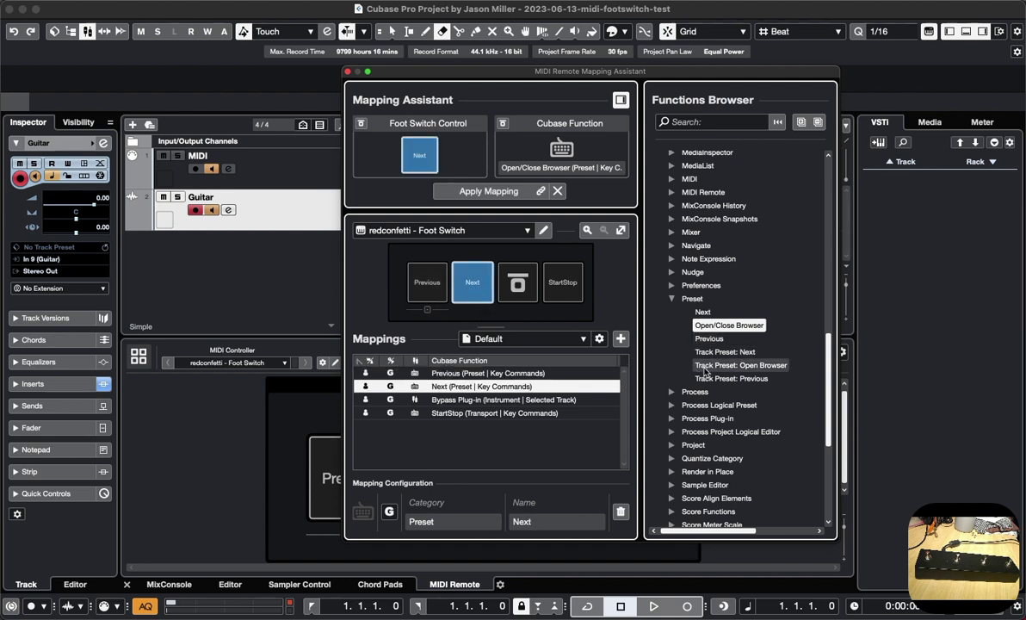
scroll(704, 370, down, 1)
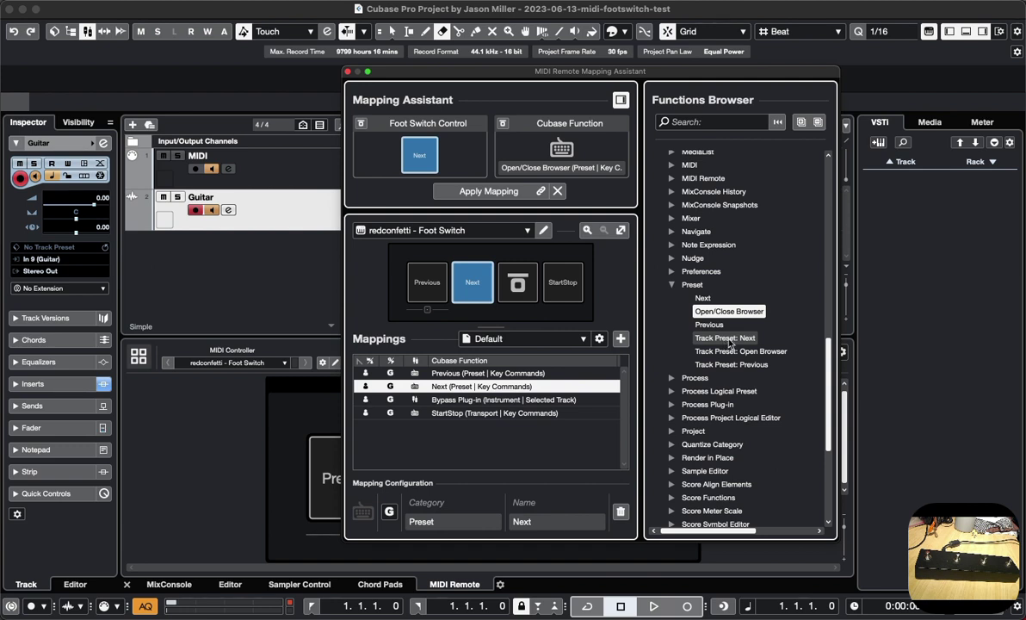
click(728, 338)
double_click(727, 338)
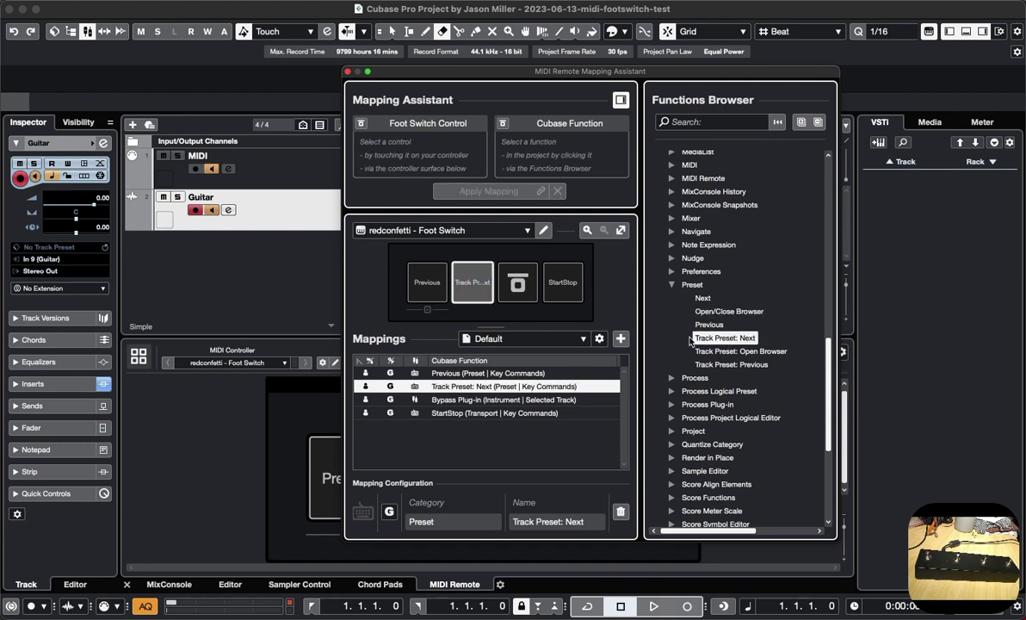
double_click(731, 365)
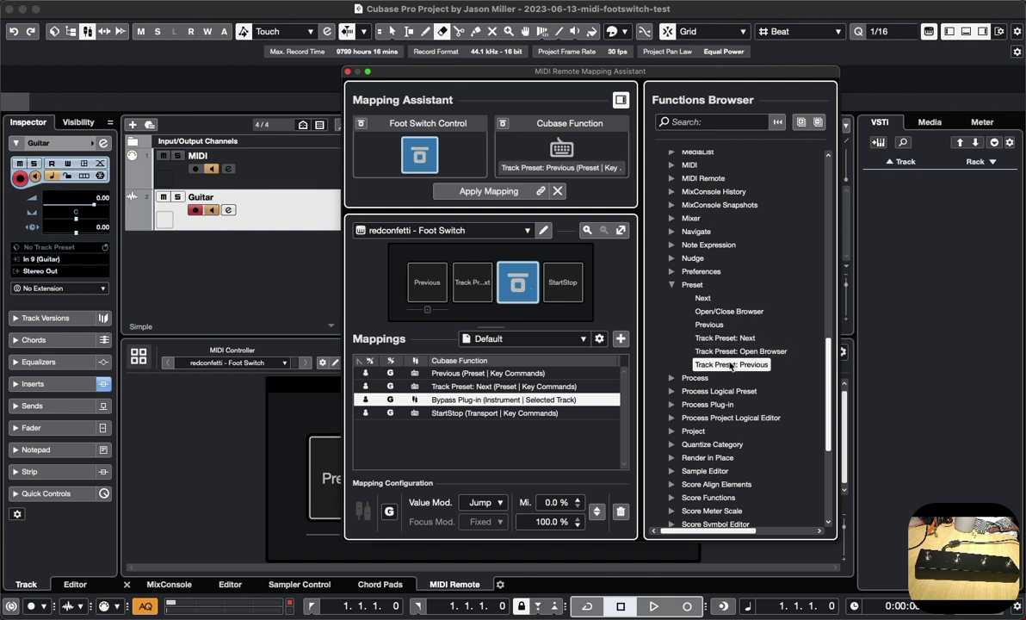
click(347, 71)
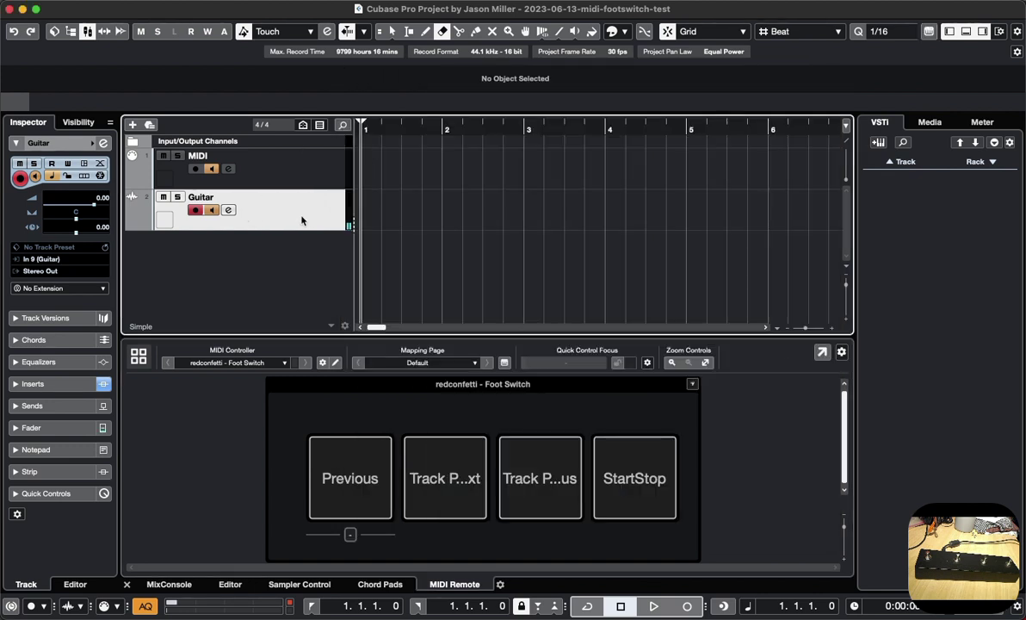
- In the Guitar channel's equalizer, boost band 3 about 10 dB near 431 Hz and band 2 about 6 dB near 2 kHz
click(228, 210)
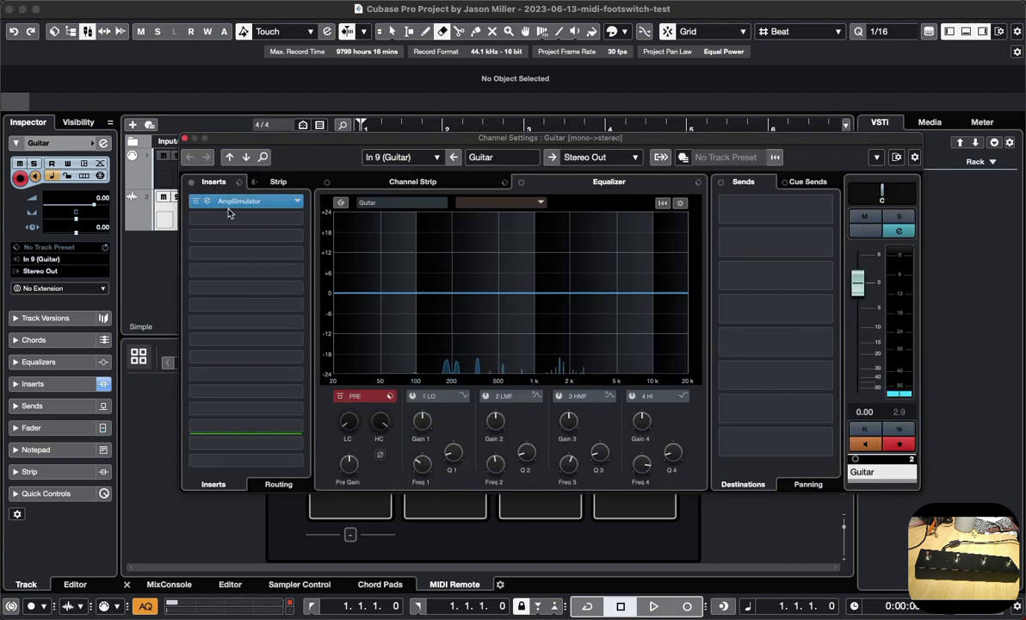
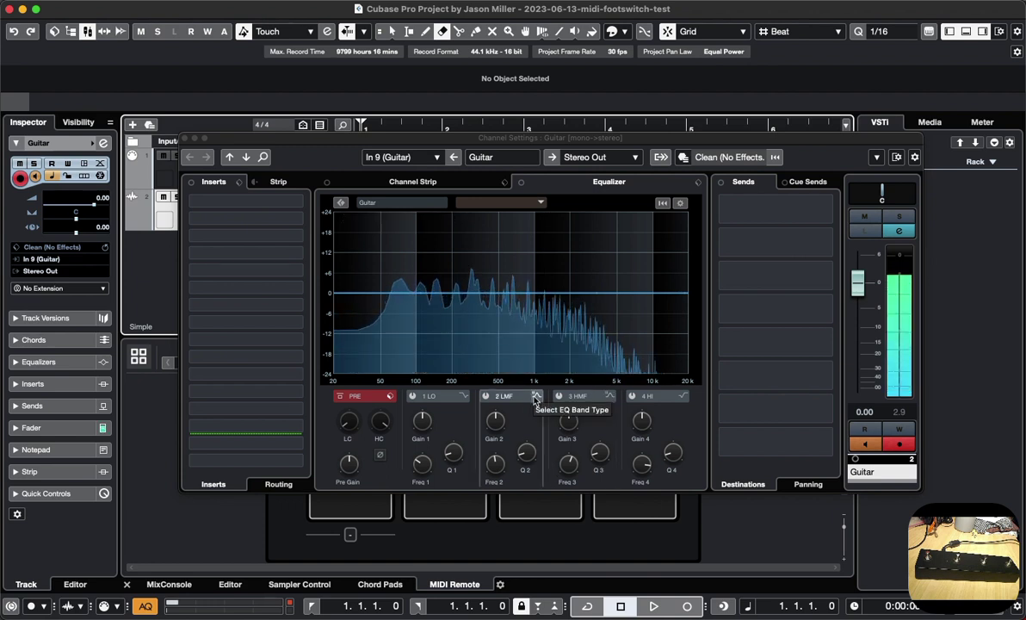
drag(558, 275, 498, 243)
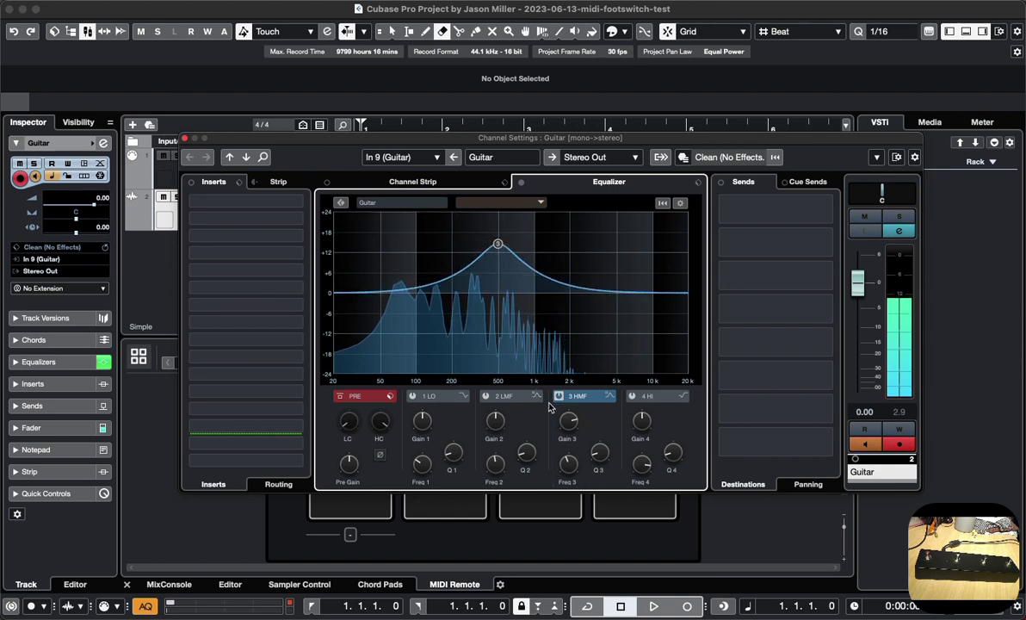
click(523, 293)
drag(523, 292, 566, 277)
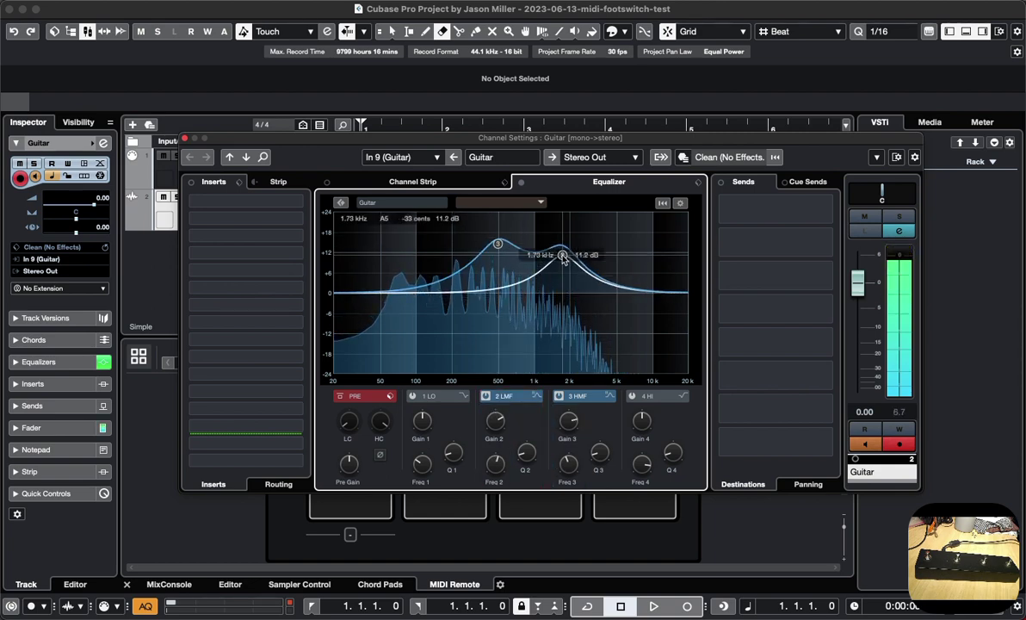
drag(499, 247, 491, 266)
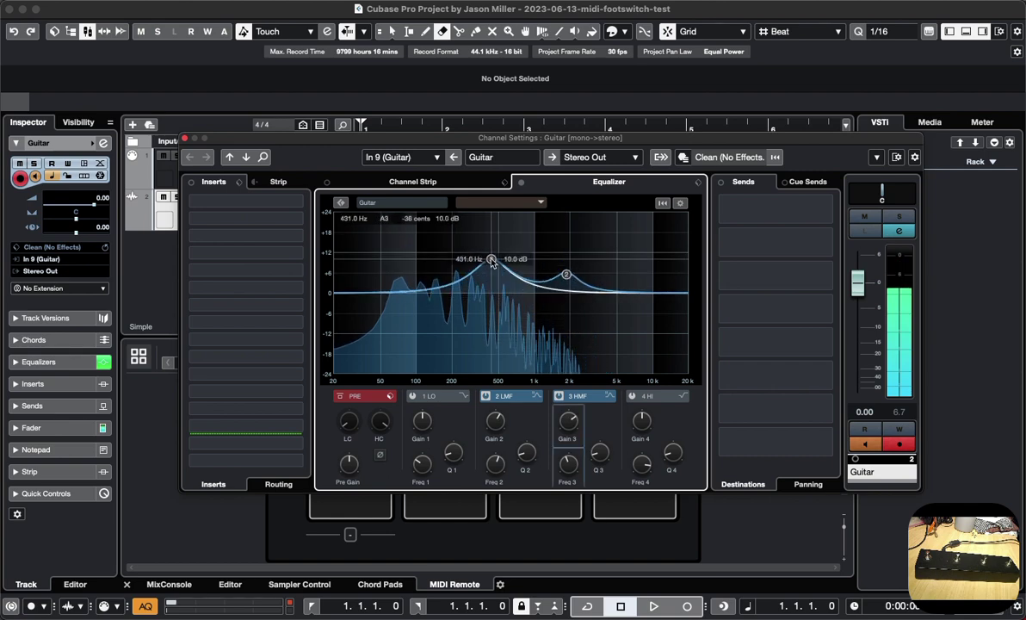
- Save the Guitar channel's settings as a track preset, overwriting the existing Clean (No Effects) preset
click(684, 158)
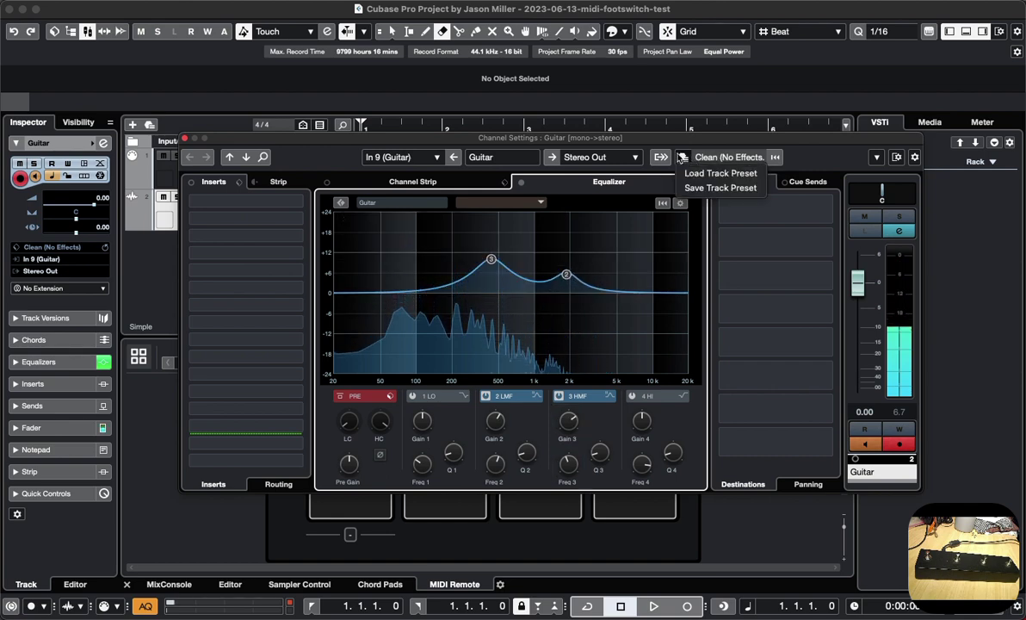
click(702, 189)
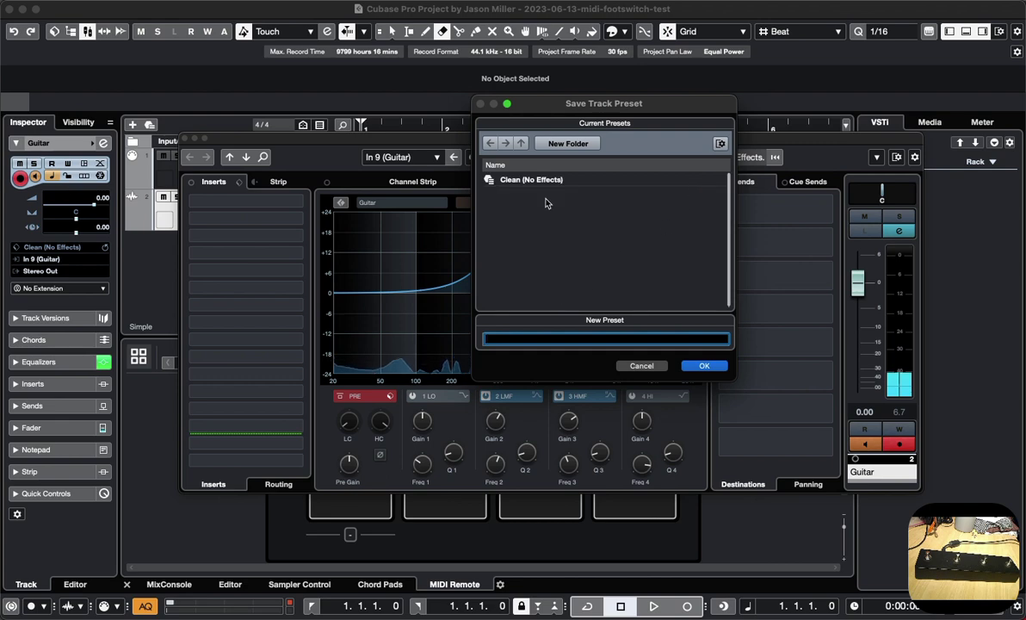
click(541, 179)
click(703, 366)
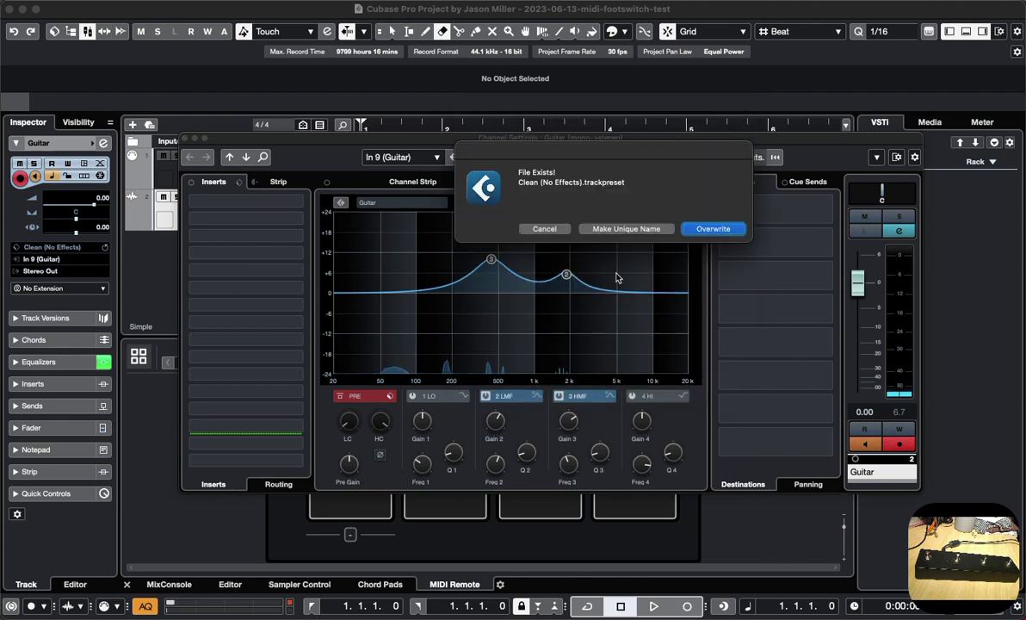
click(702, 229)
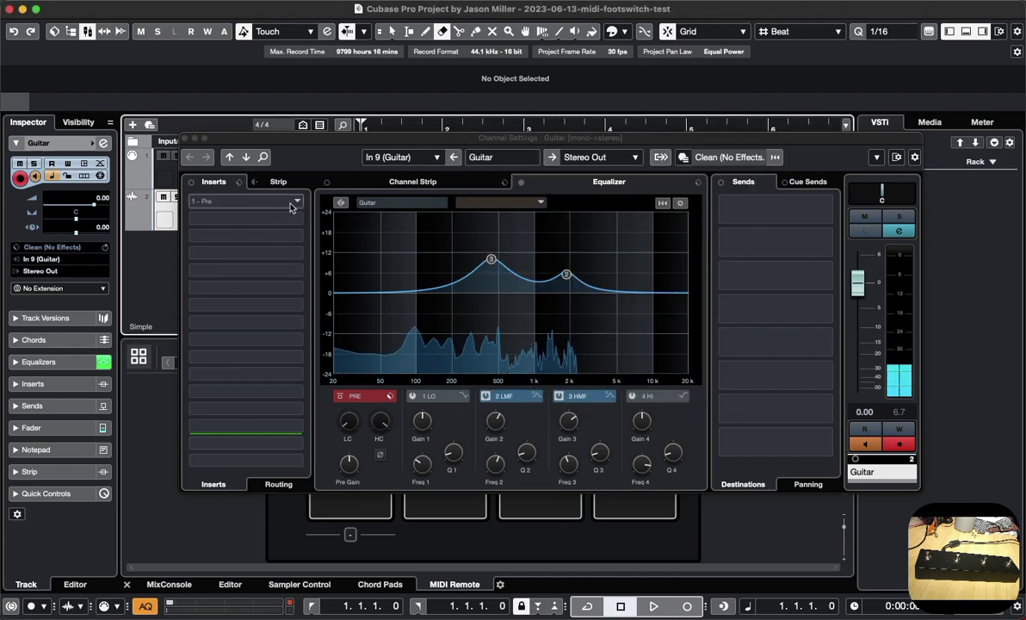
- Add the AmpSimulator distortion effect to the Guitar channel's first insert slot
click(293, 202)
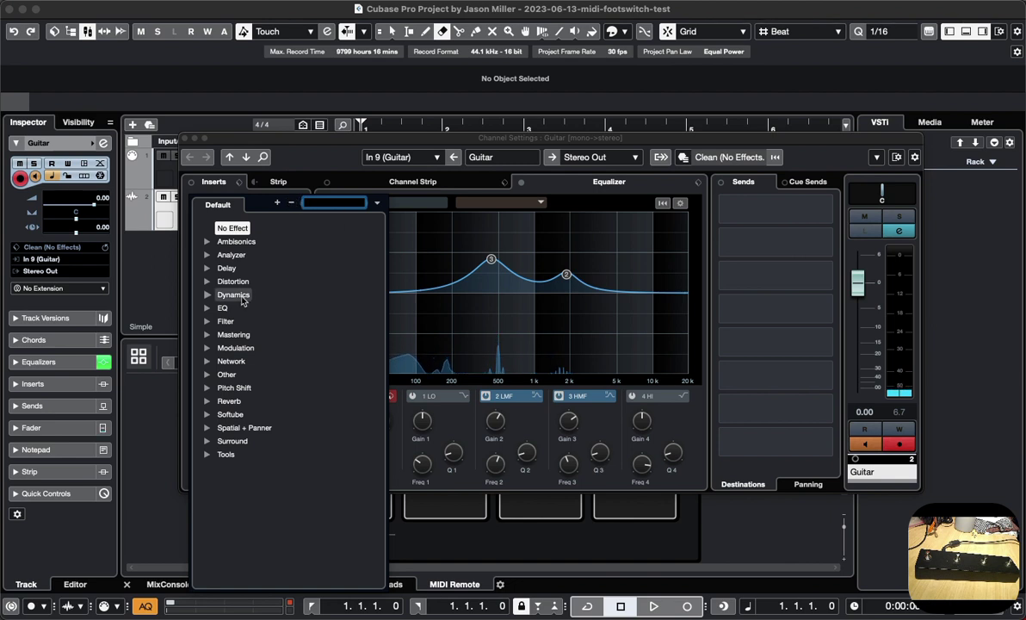
click(230, 282)
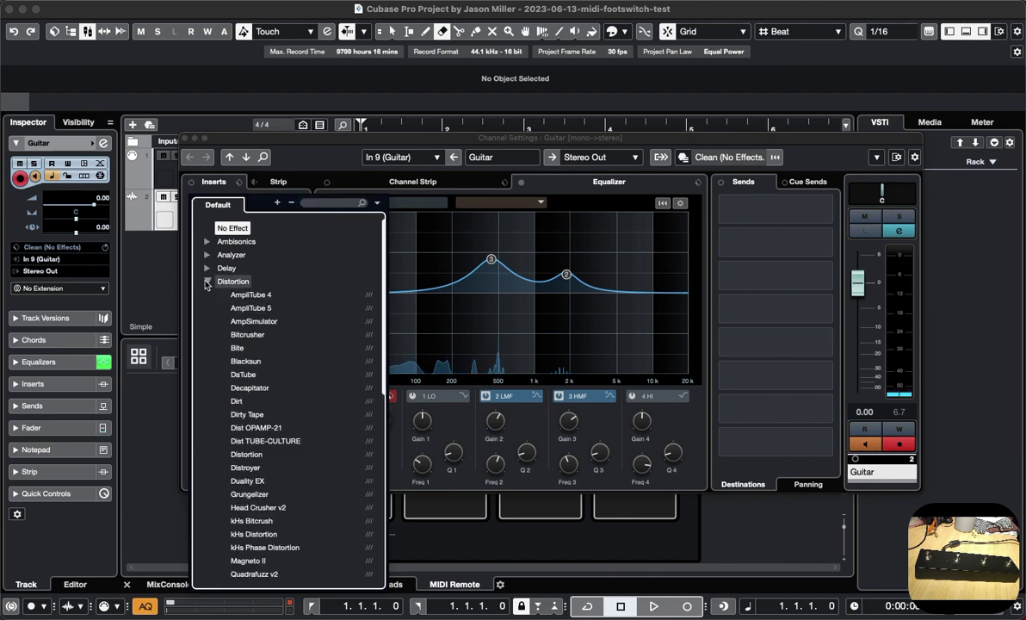
click(241, 320)
- Load the Classic Rock 2 preset in AmpSimulator and close the plug-in window
drag(377, 64, 444, 117)
click(375, 98)
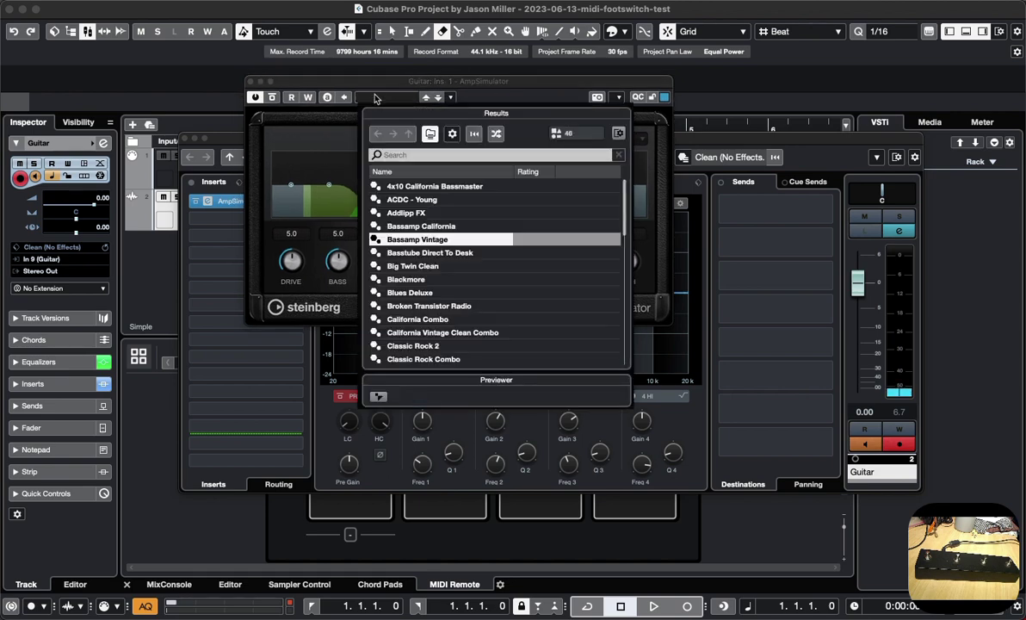
click(416, 321)
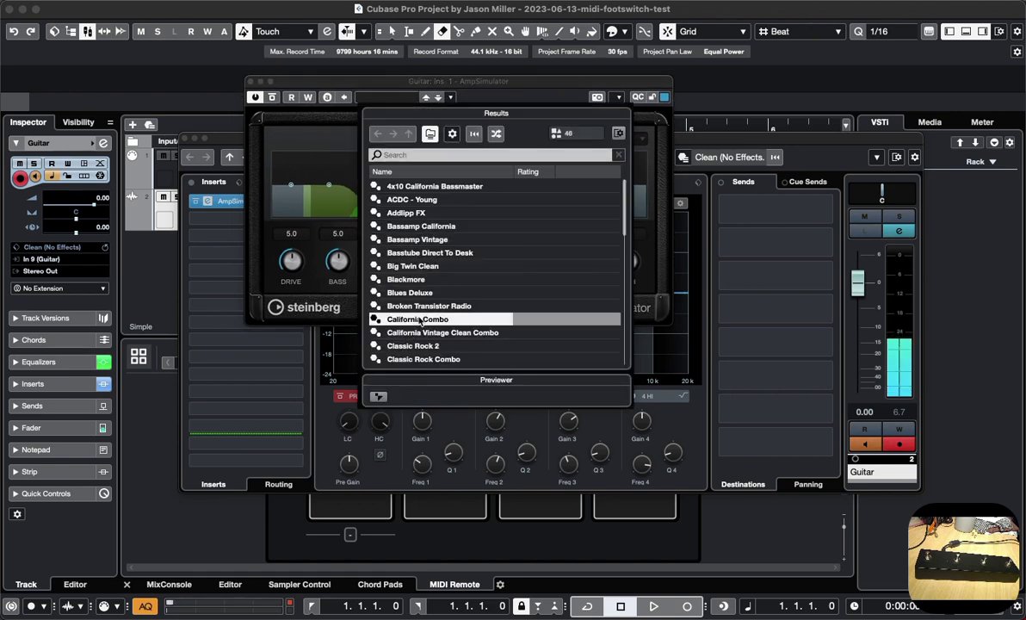
scroll(418, 311, down, 2)
click(420, 307)
double_click(420, 308)
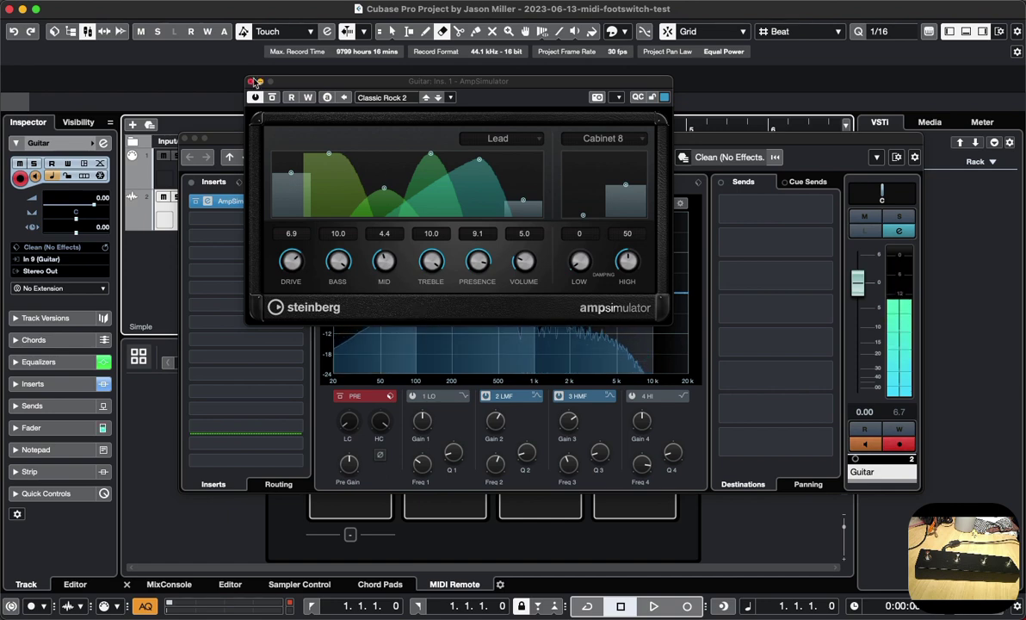
key(super+w)
- Save the Guitar channel's settings as a new track preset named Rock Guitar
click(684, 157)
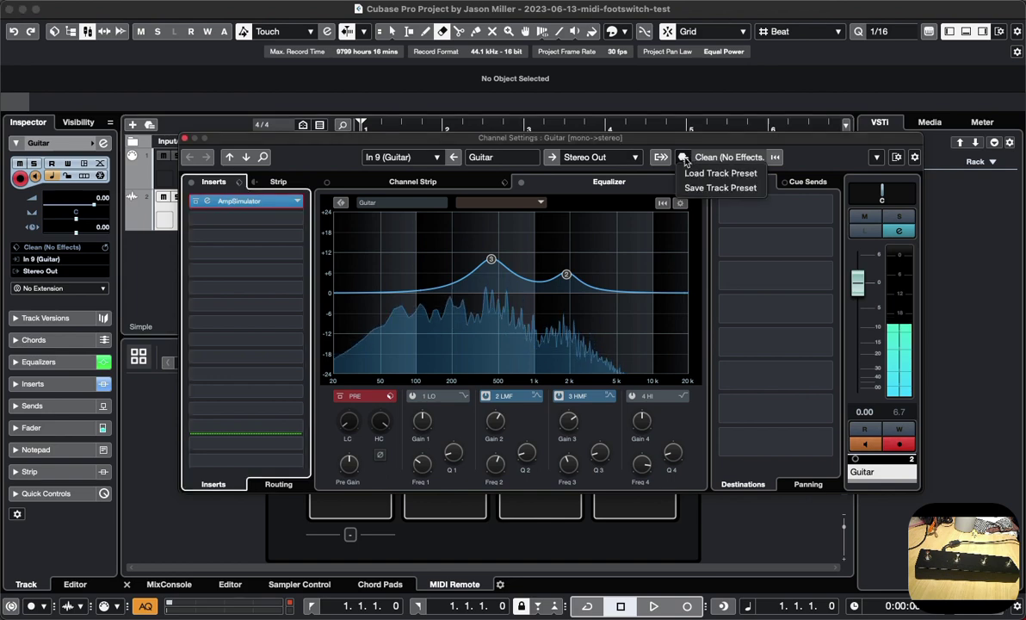
click(717, 188)
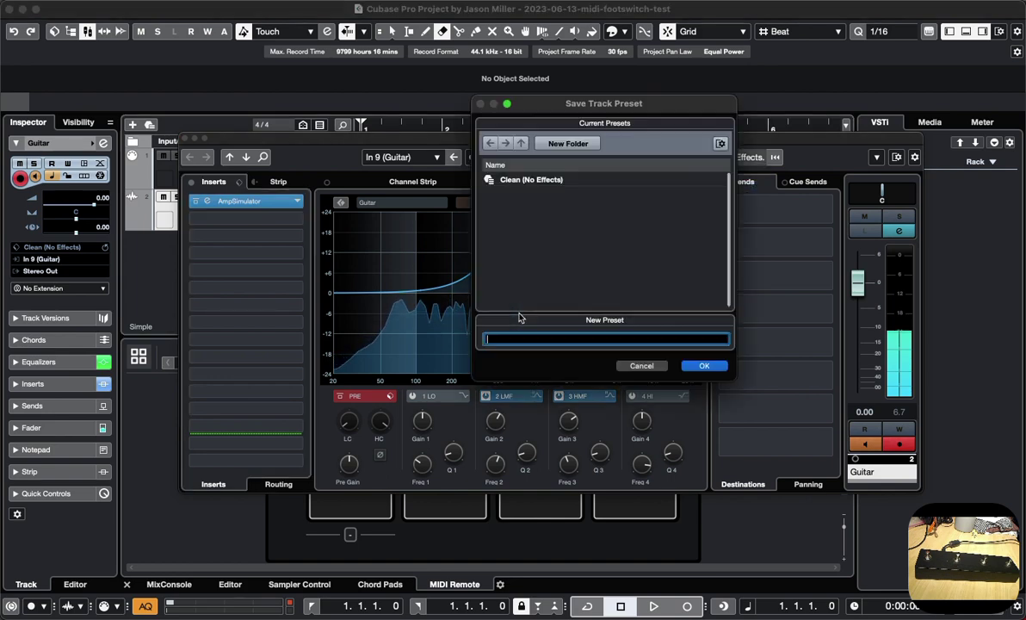
text(Rock Guitar)
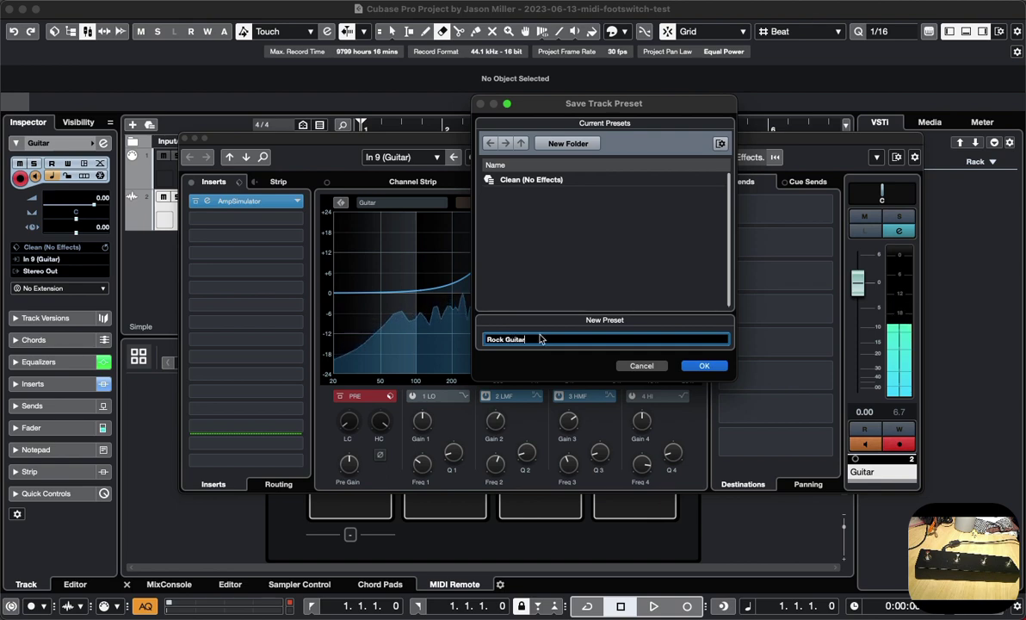
click(705, 365)
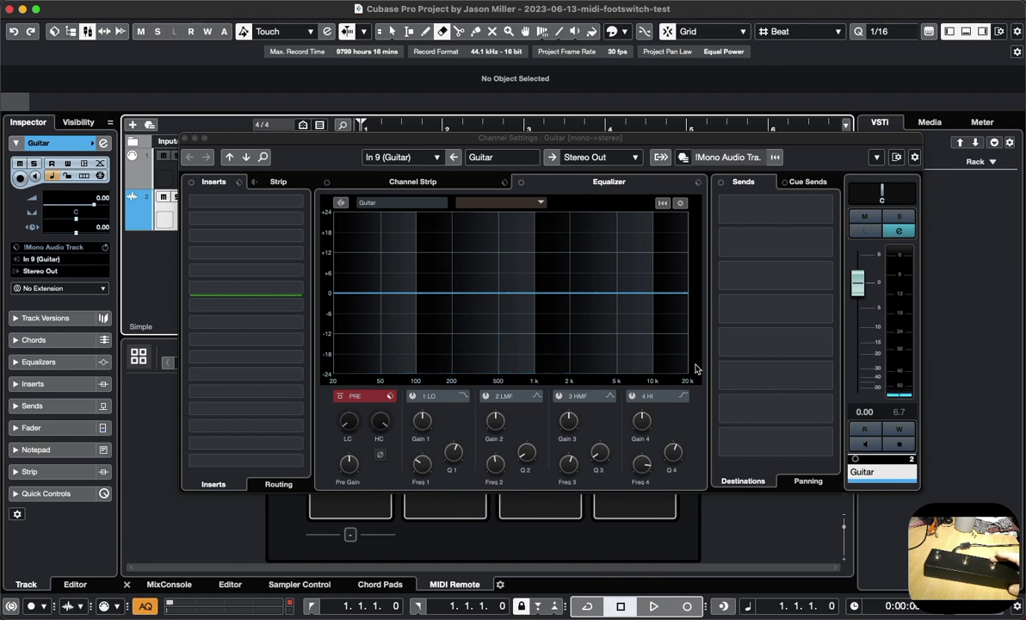
click(717, 162)
click(683, 158)
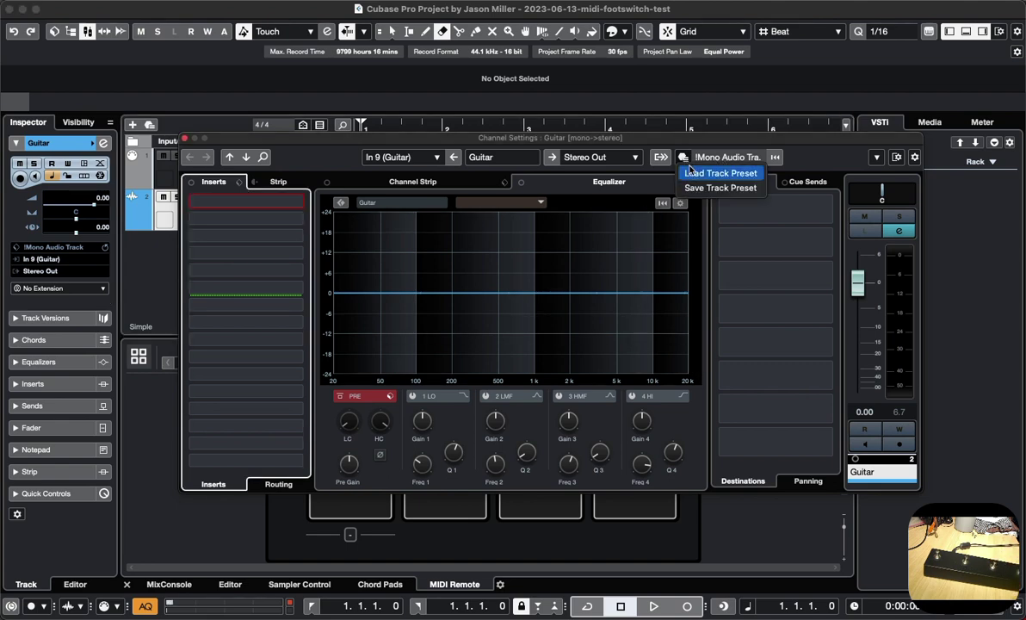
click(728, 172)
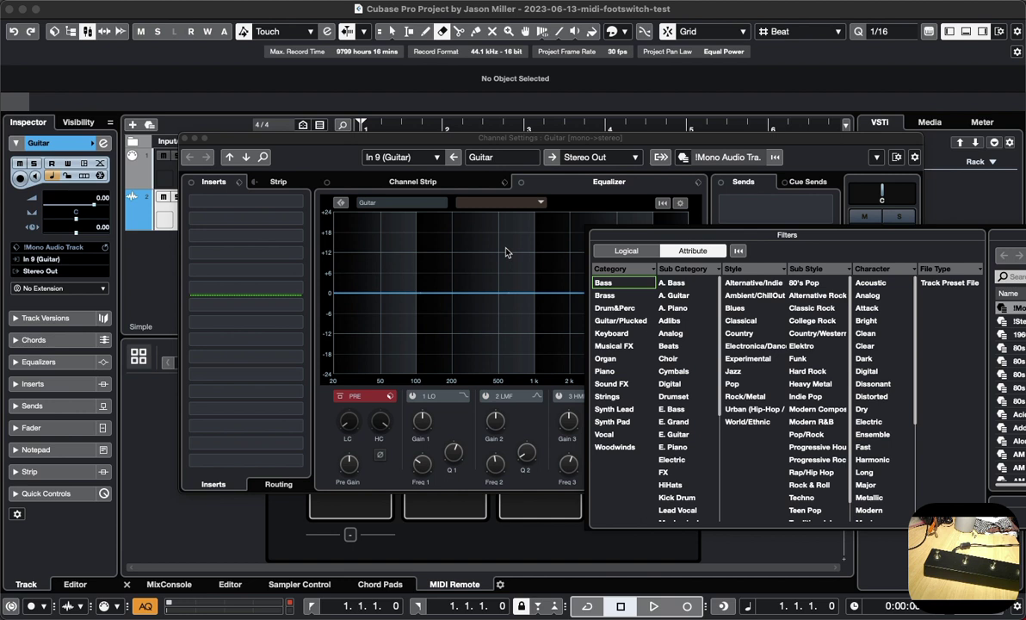
click(948, 206)
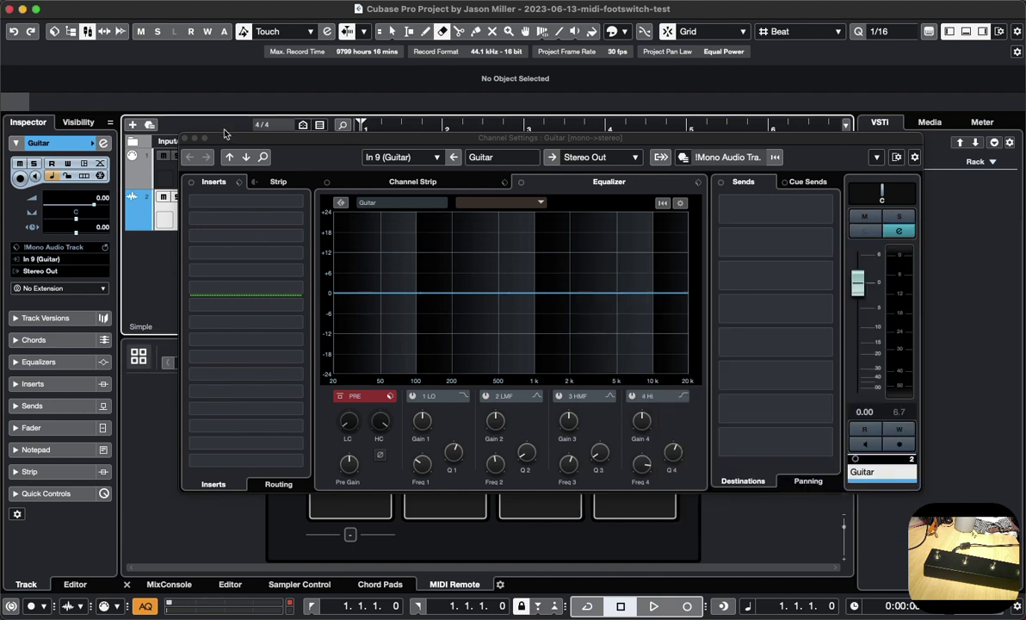
click(183, 139)
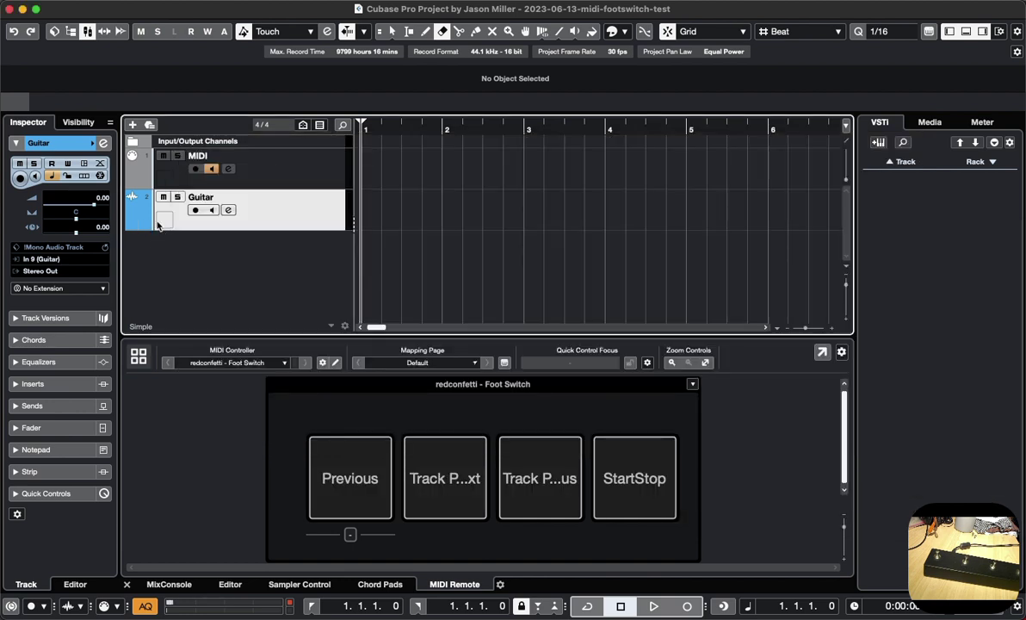
click(274, 177)
click(274, 194)
click(228, 211)
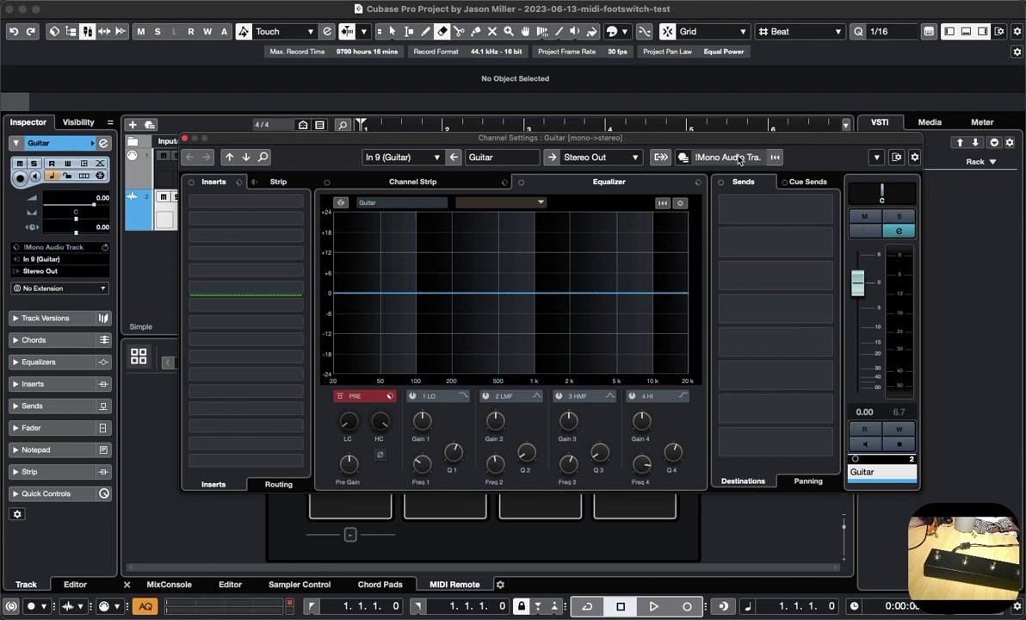
- Examine the track preset browser's results list and its logical and attribute filters for the Guitar channel
click(701, 162)
click(714, 167)
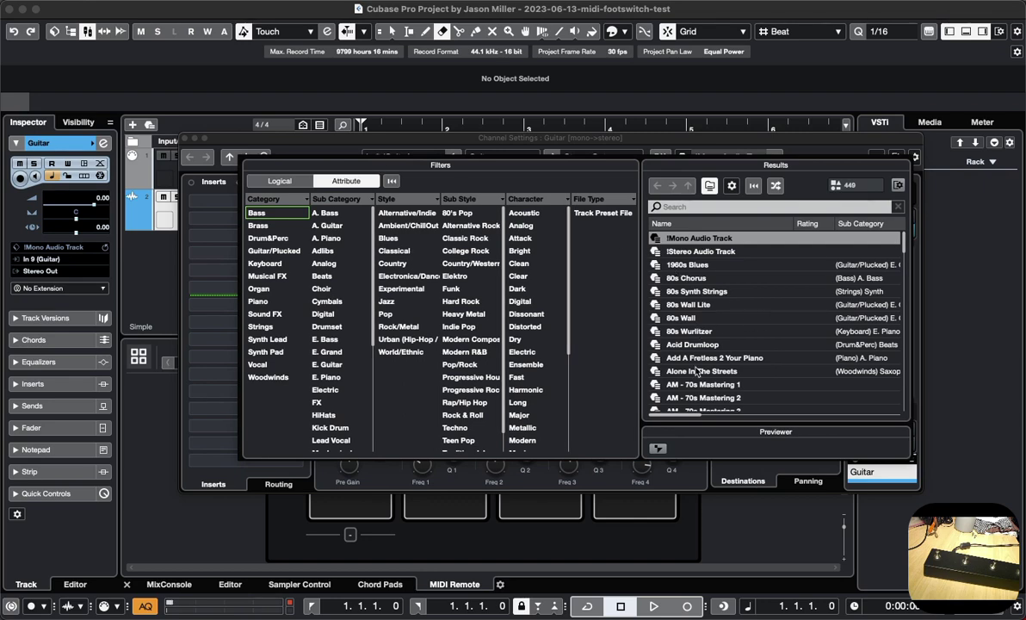
scroll(686, 369, down, 15)
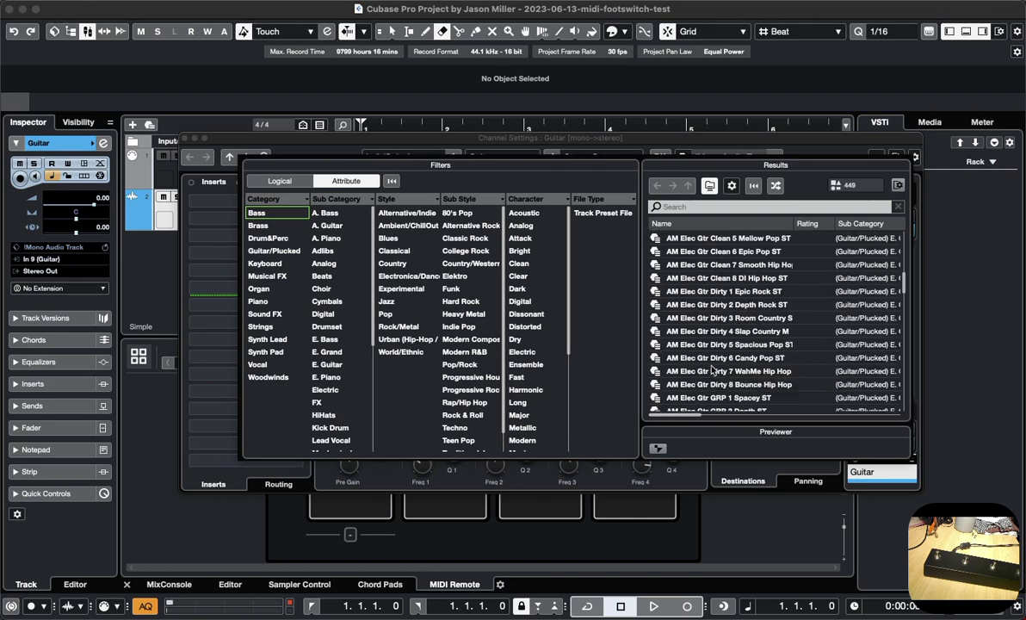
scroll(711, 368, down, 20)
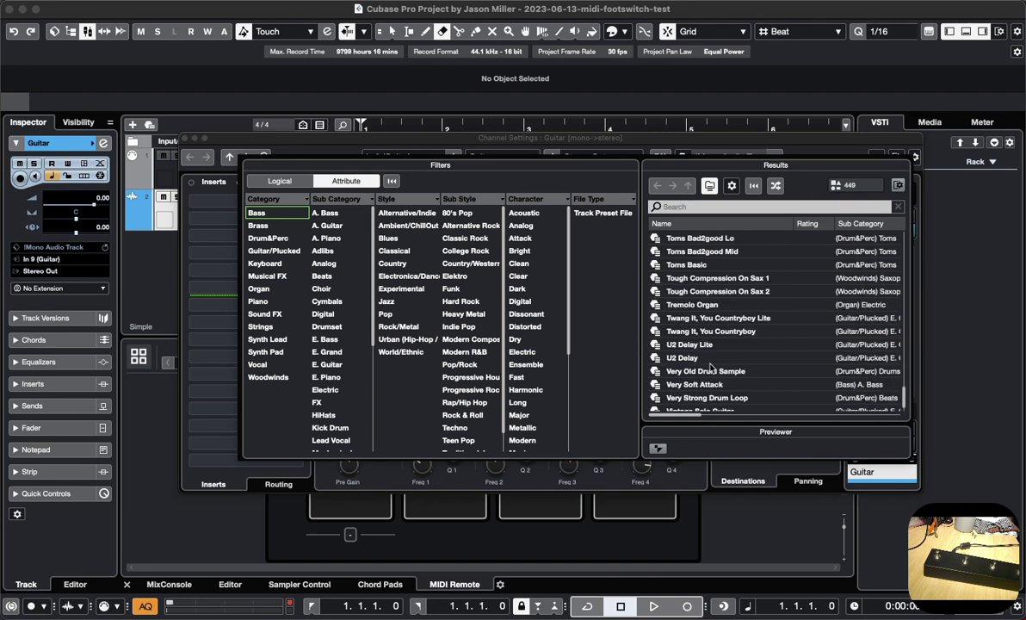
scroll(709, 366, down, 5)
scroll(708, 363, up, 20)
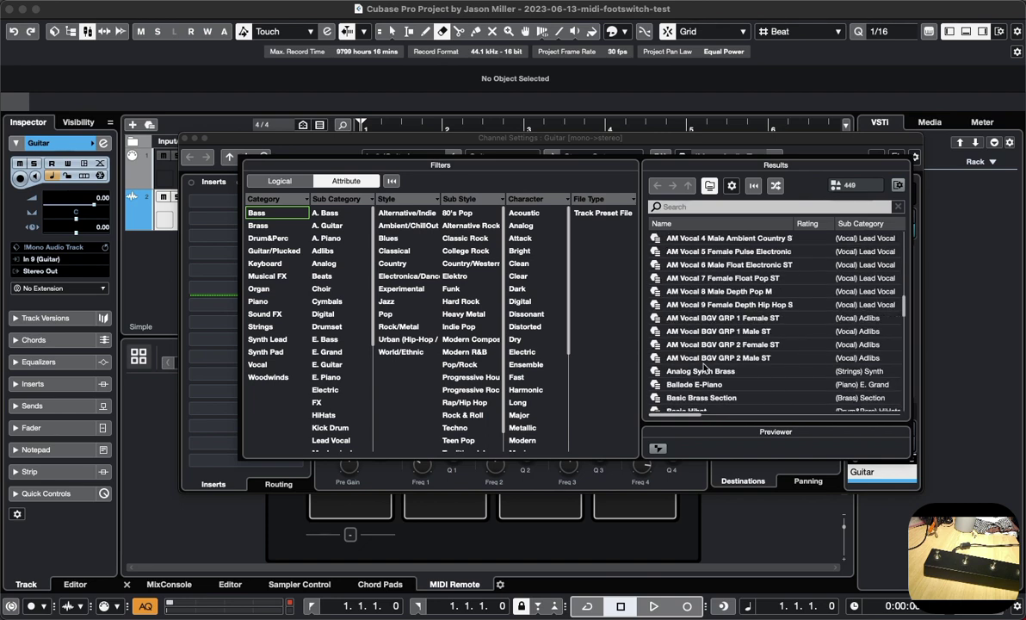
click(605, 215)
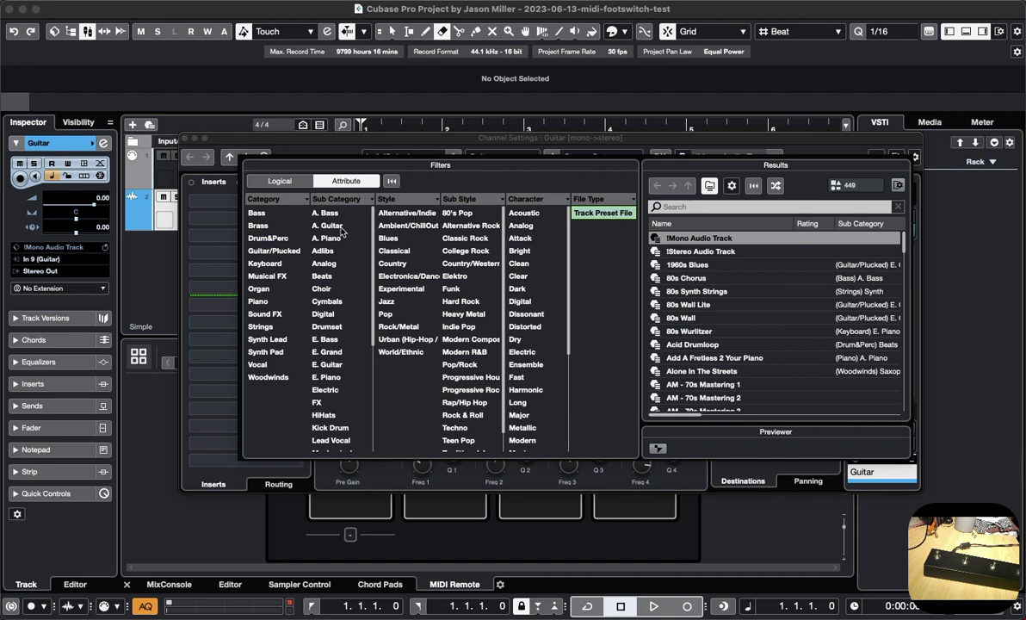
click(276, 182)
click(343, 182)
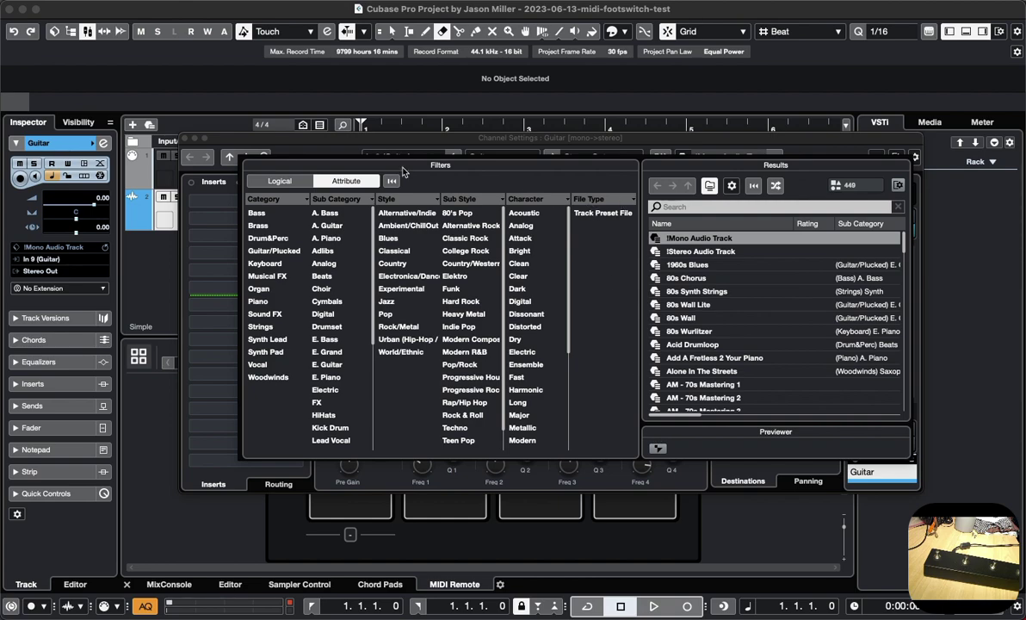
- Reposition the track preset browser and search the track presets for Clean
drag(881, 170, 786, 196)
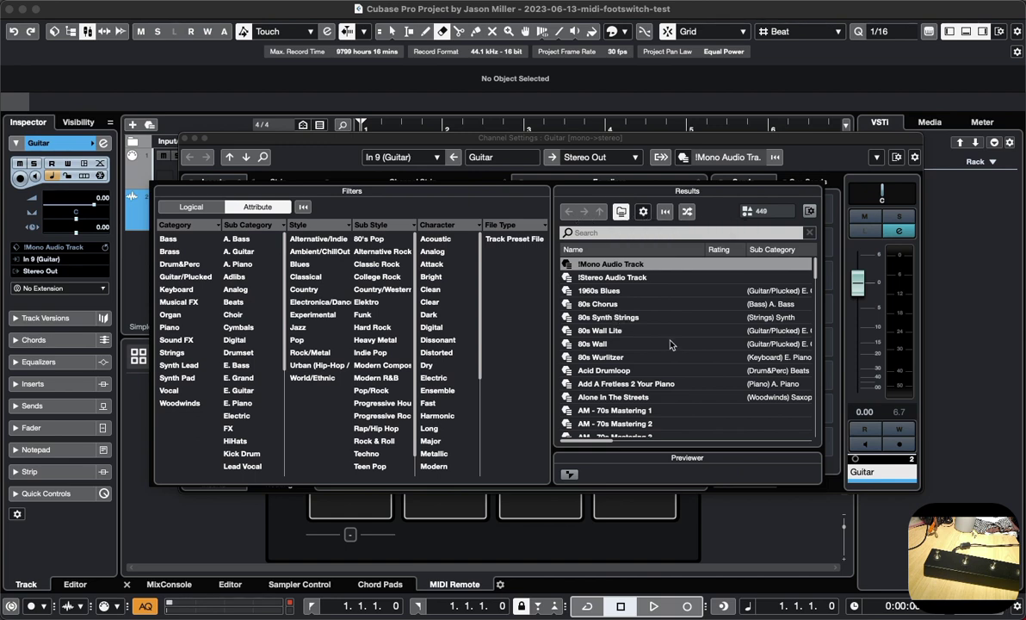
click(614, 232)
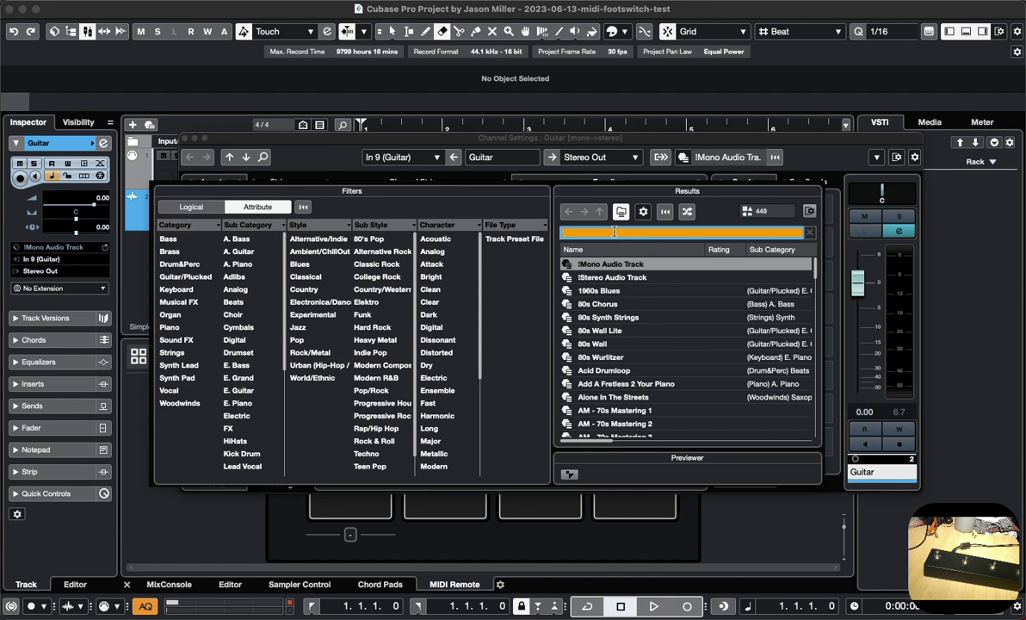
text(Clean)
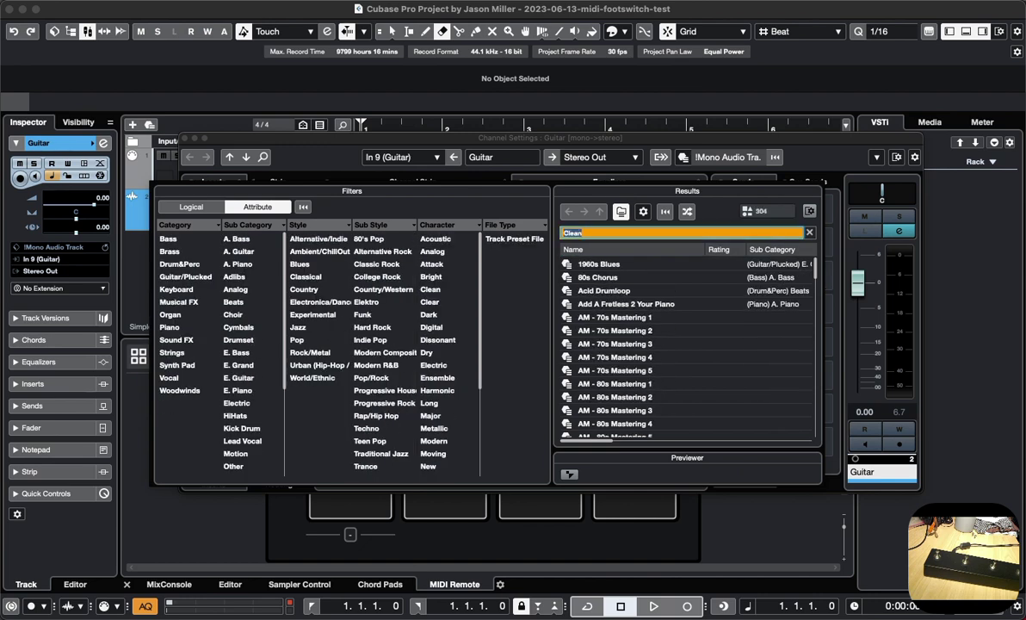
click(303, 207)
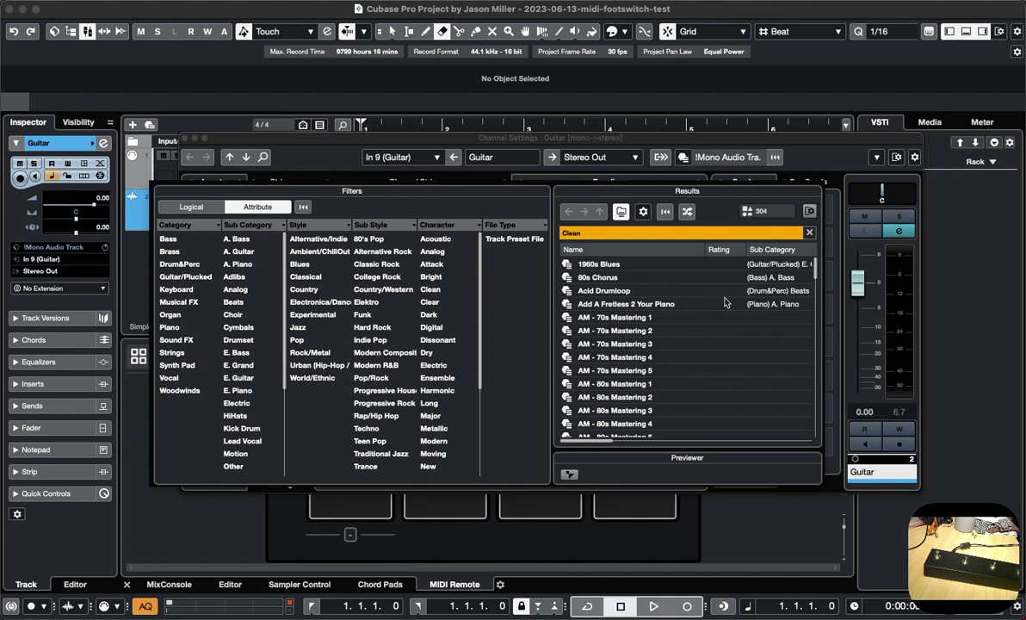
- Search the track presets for Guitar Rock and load the Rock Guitar preset on the Guitar channel
click(607, 232)
text(G)
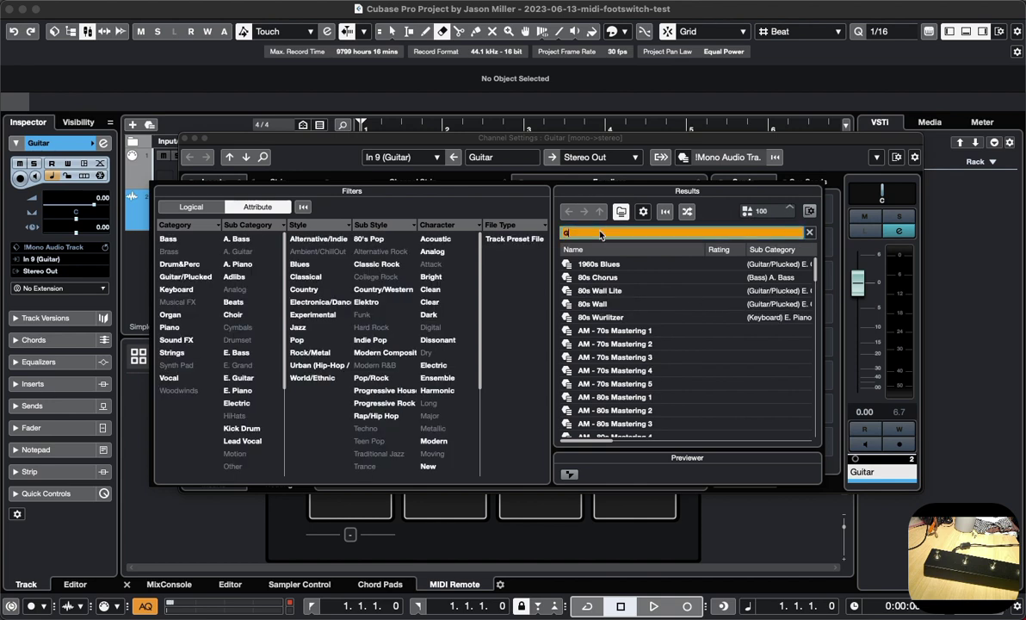
text(uitar Rock)
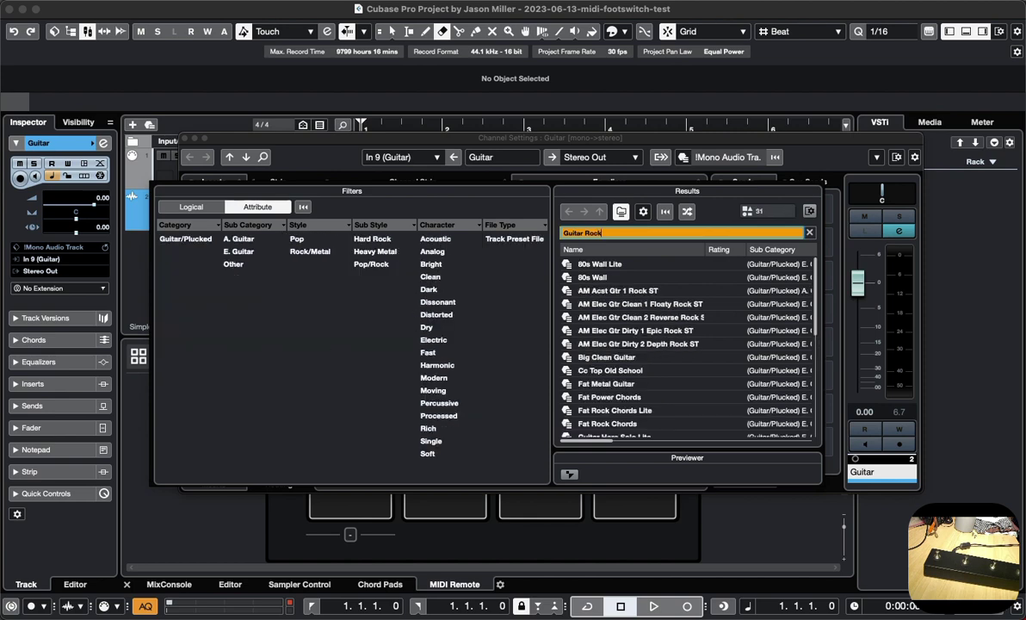
scroll(691, 343, down, 5)
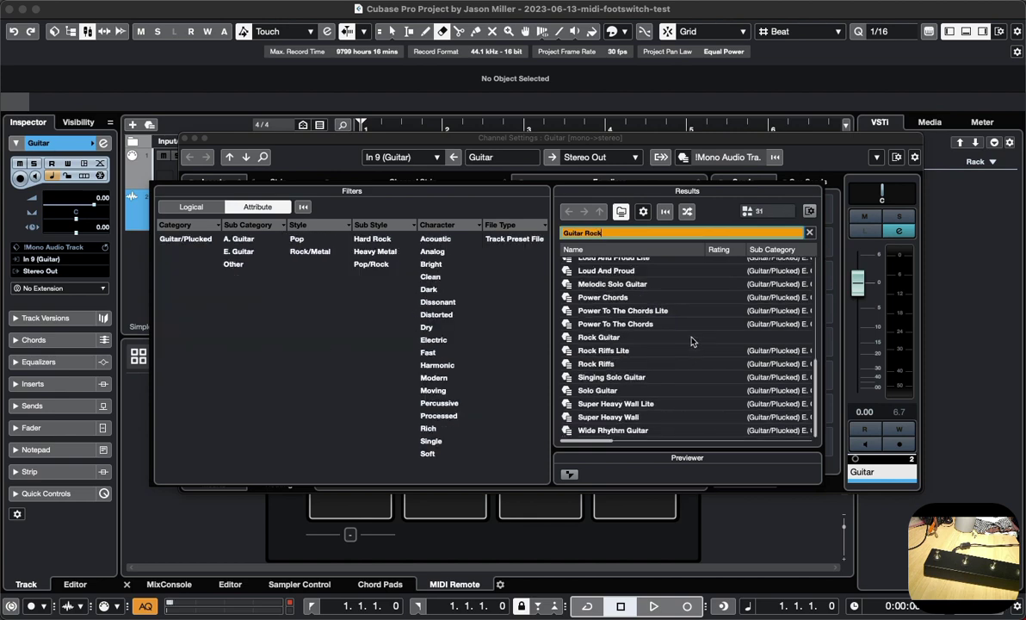
click(620, 337)
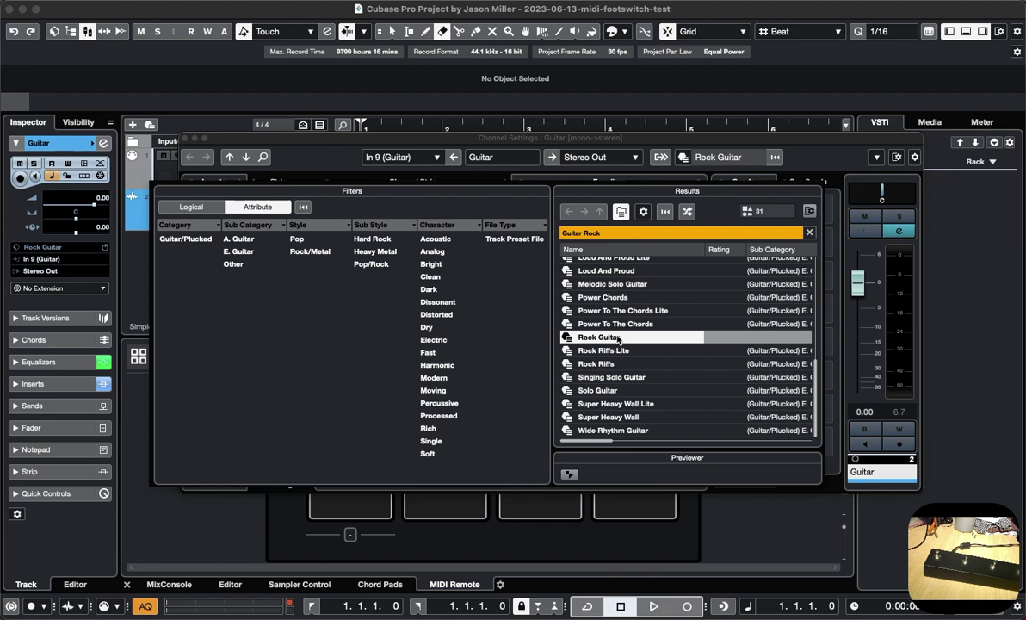
double_click(618, 337)
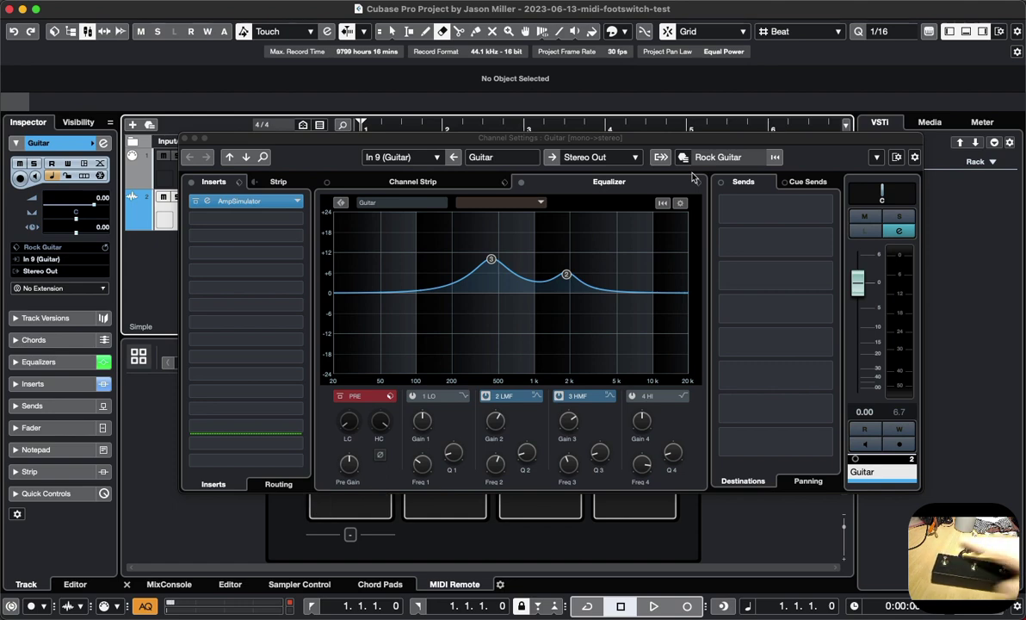
- Reopen the Guitar channel settings clear of the track's controls and turn on input monitoring for the Guitar track
click(184, 138)
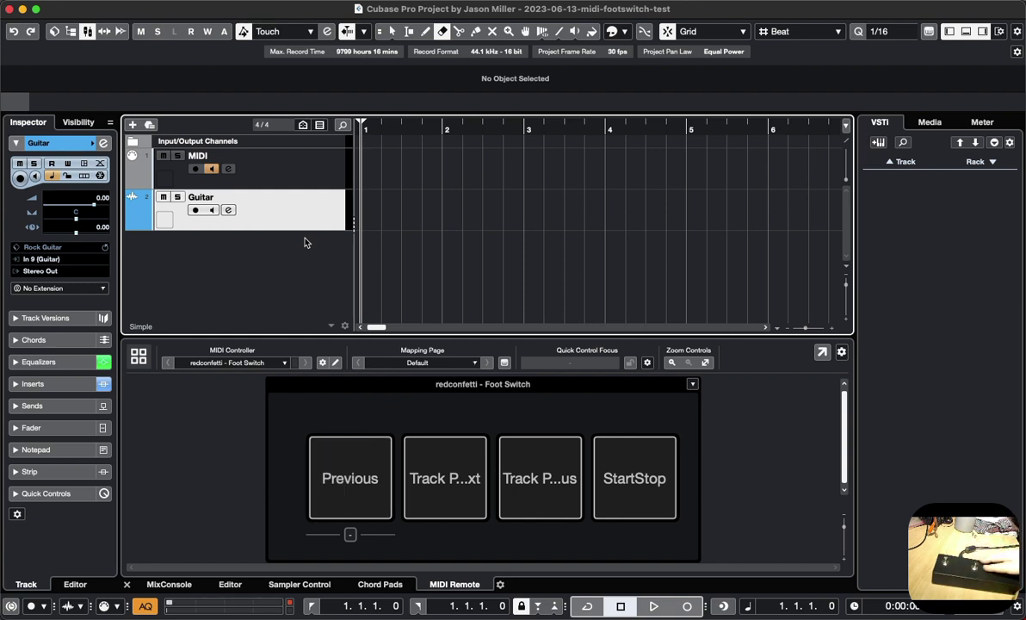
click(229, 211)
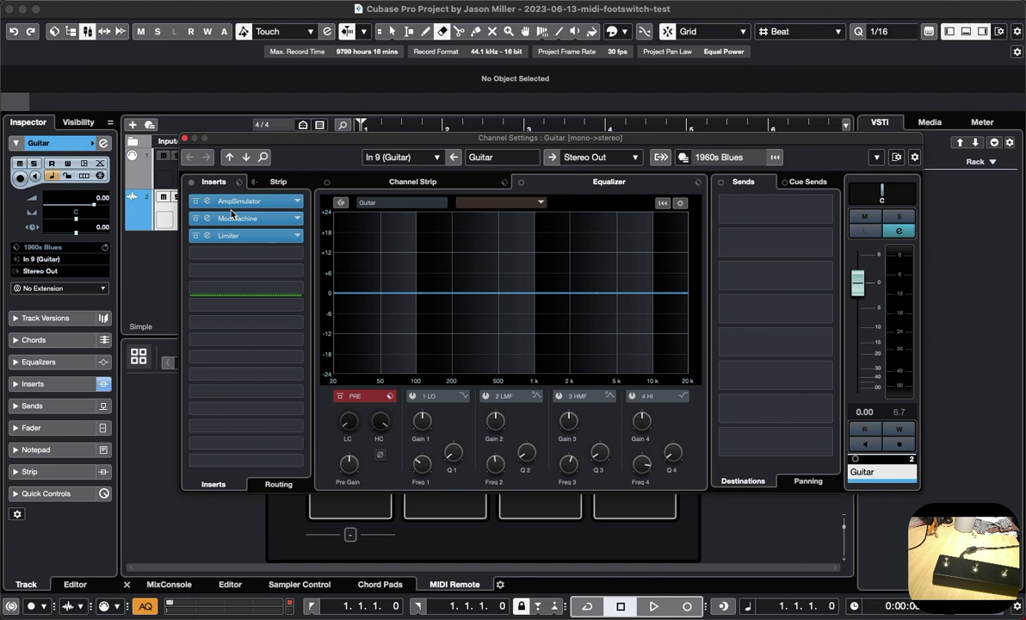
drag(319, 140, 425, 142)
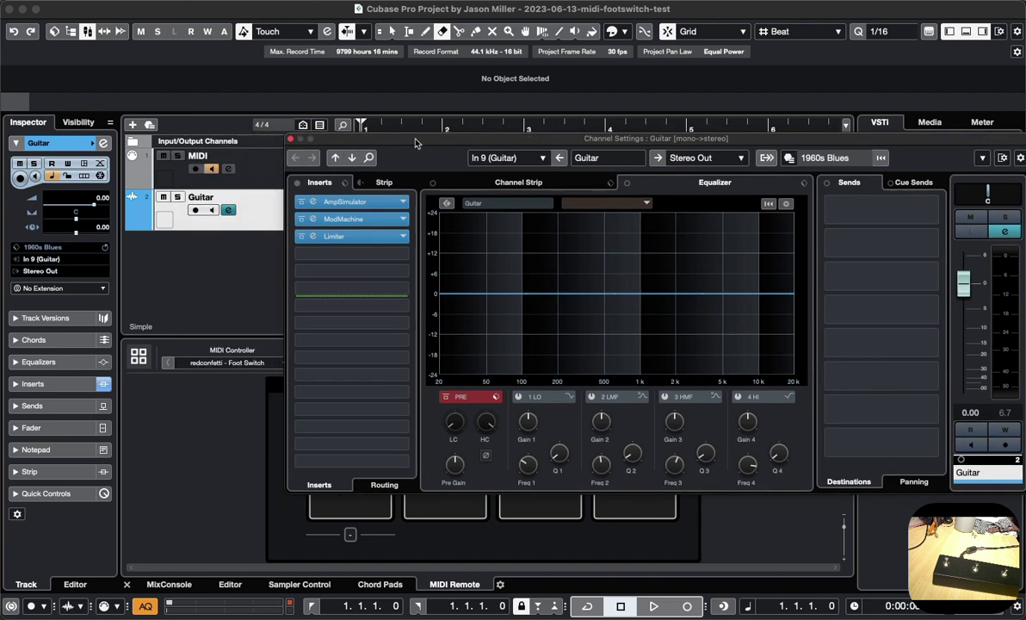
click(215, 210)
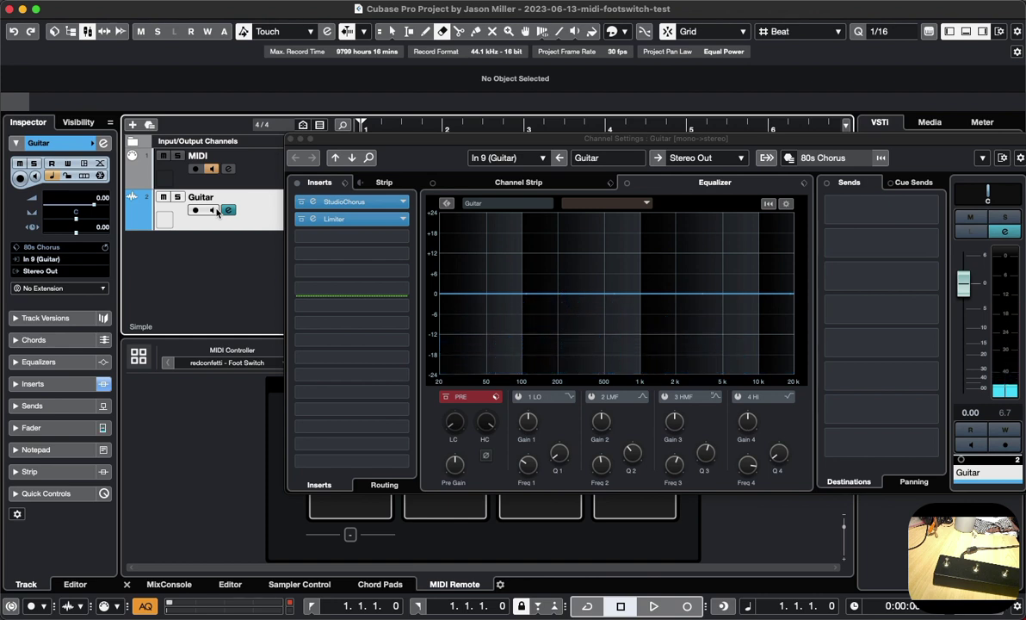
click(211, 211)
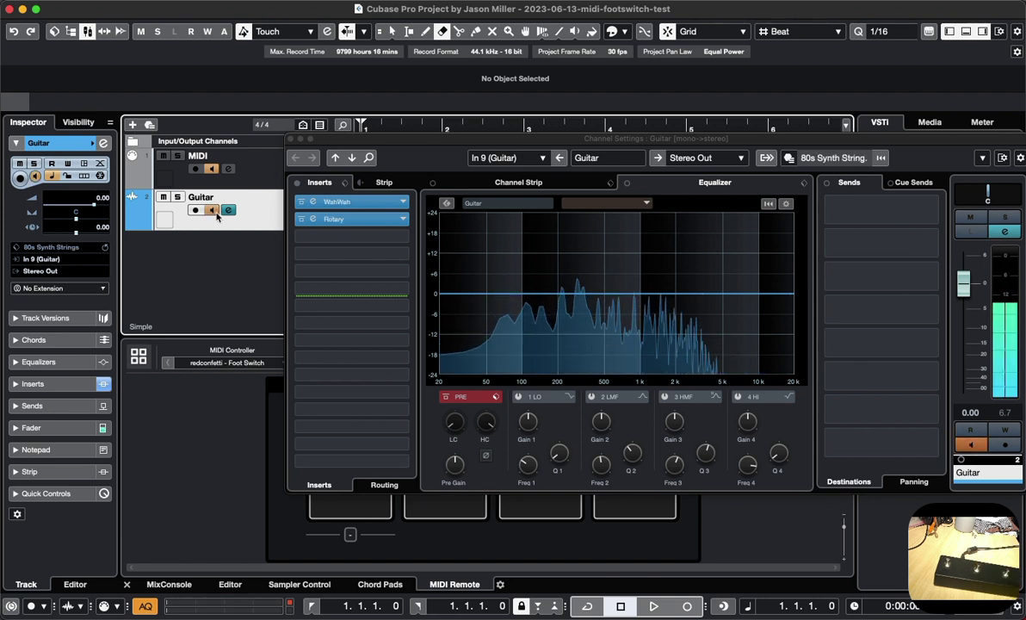
click(215, 213)
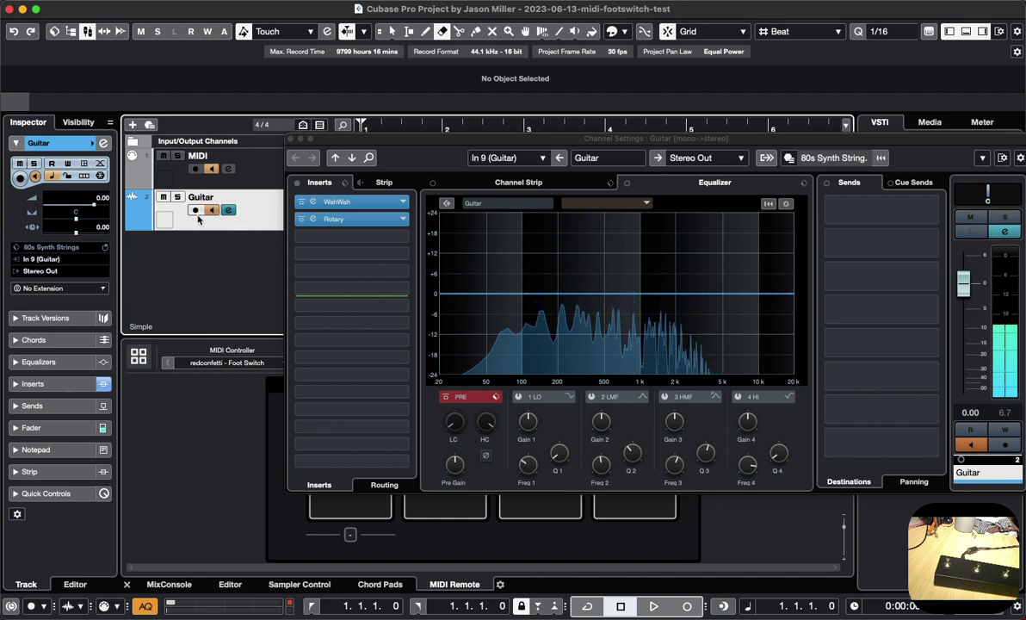